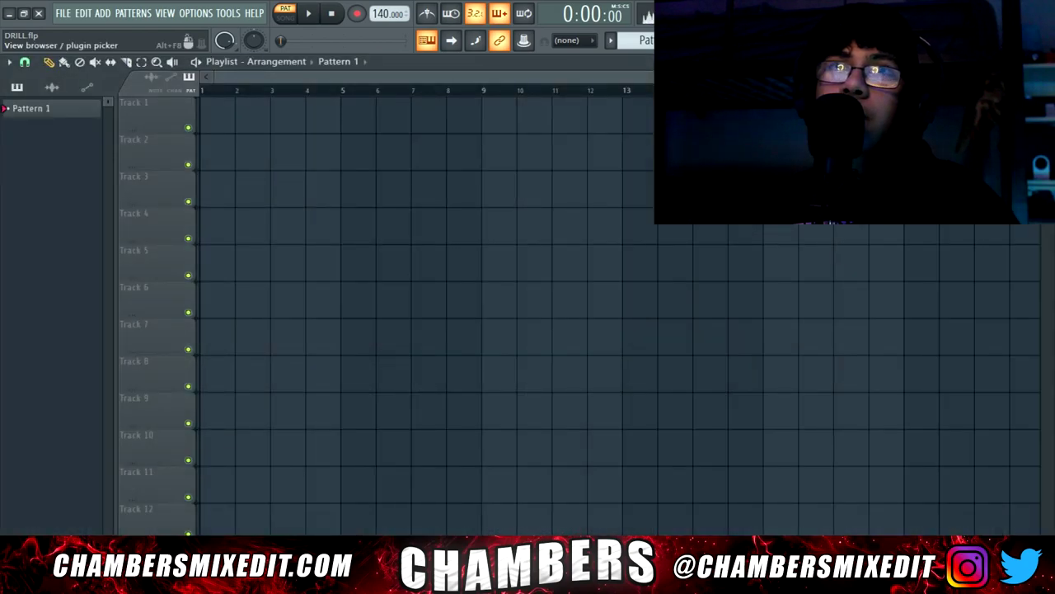
# Load the Close Grand preset from the Packs Instruments Keyboard folder into a new channel, and hide the browser.
pyautogui.hotkey('alt', 'F8')
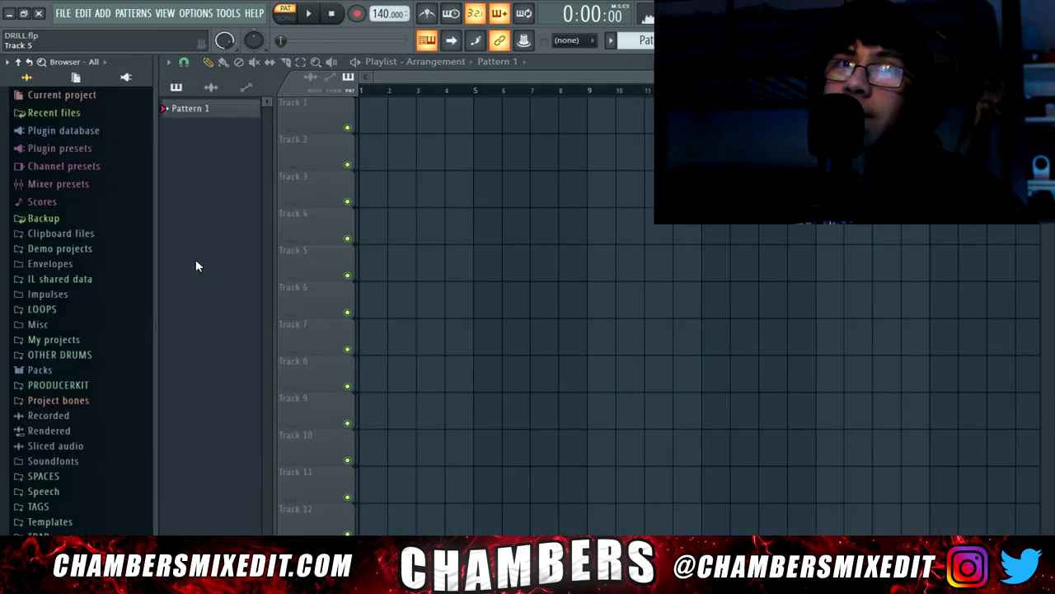
pyautogui.click(77, 370)
pyautogui.click(81, 434)
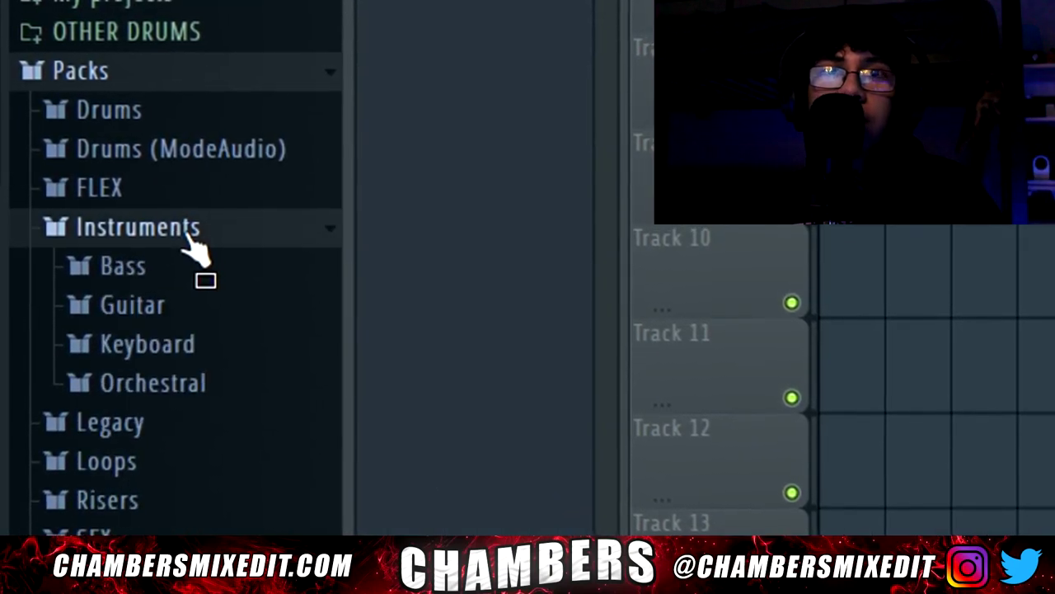
pyautogui.click(198, 353)
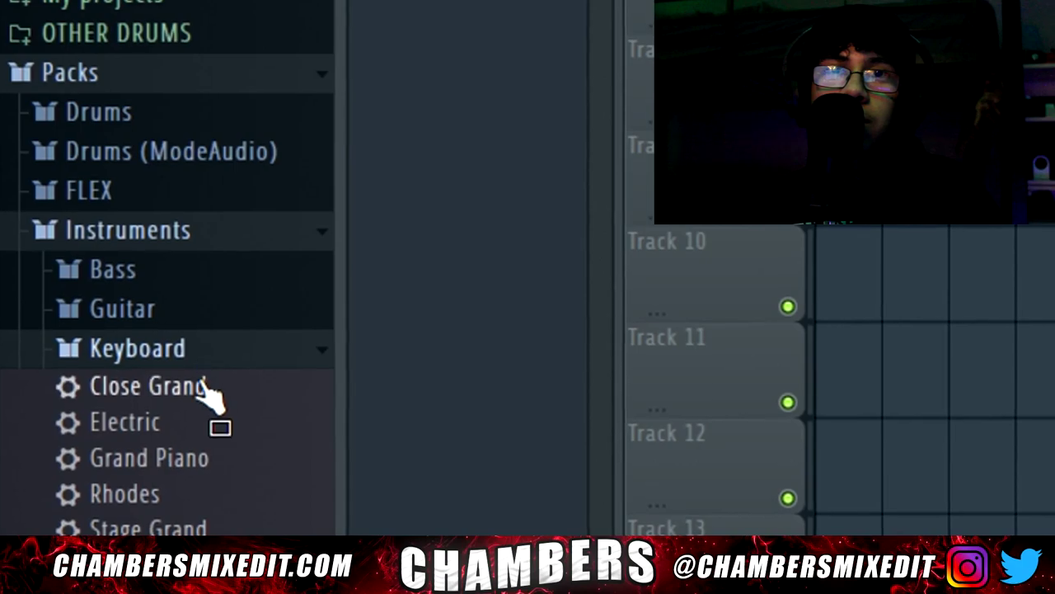
pyautogui.click(204, 386)
pyautogui.rightClick(204, 386)
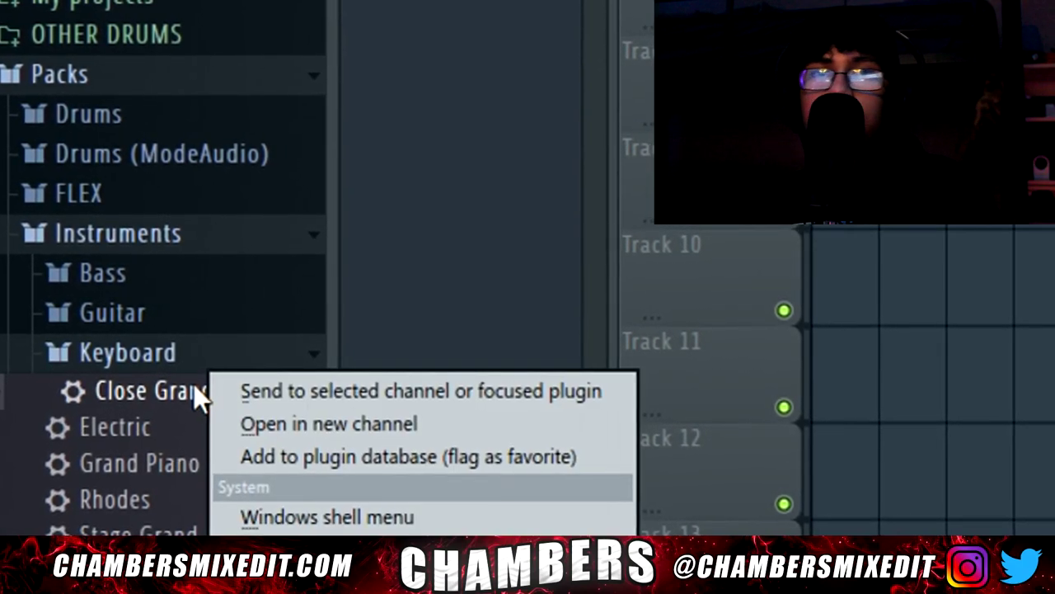
pyautogui.click(268, 429)
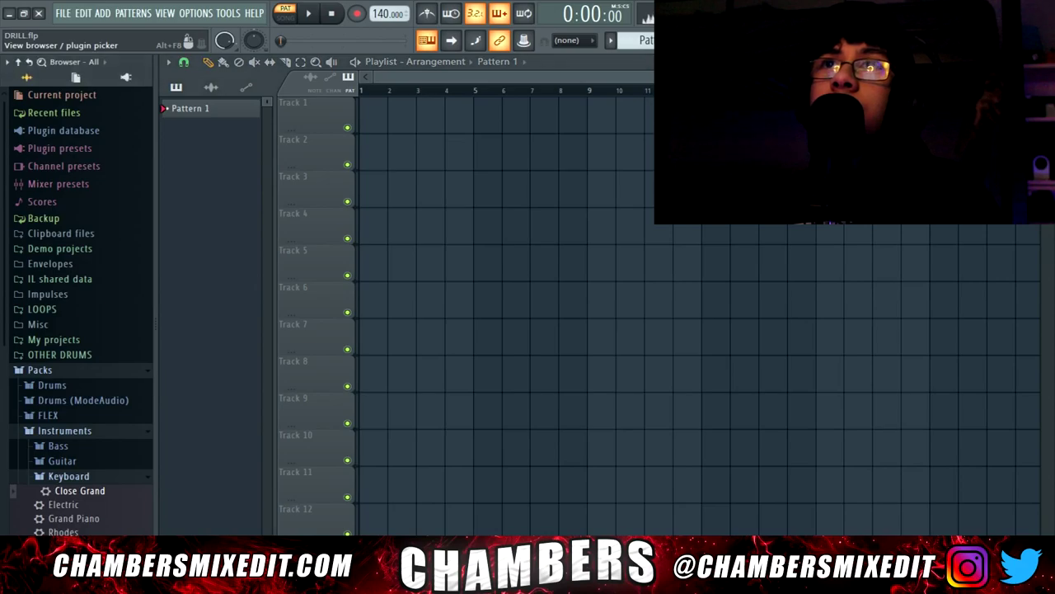
pyautogui.hotkey('alt', 'F8')
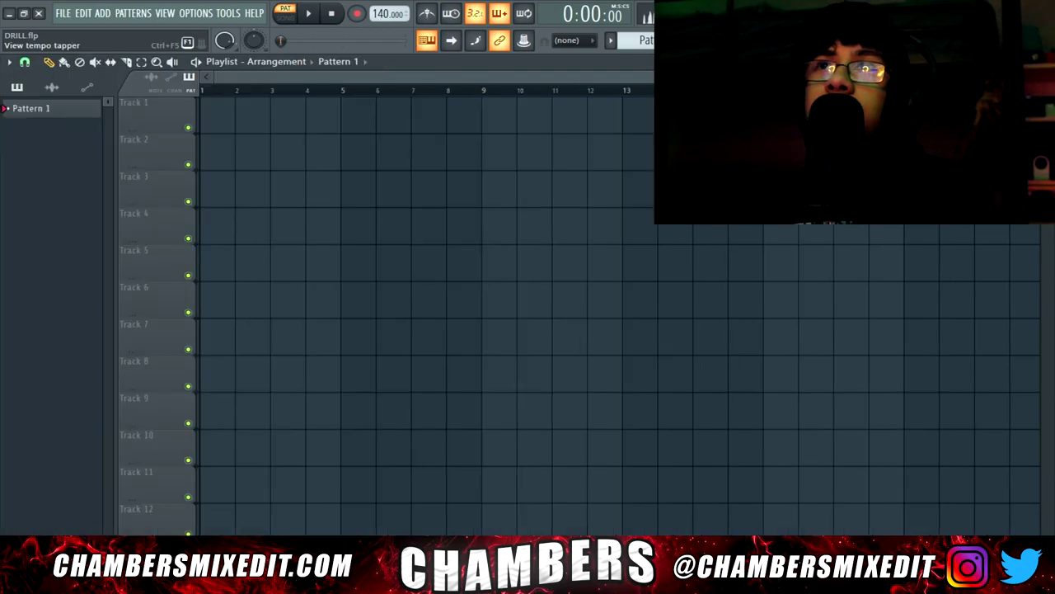
# Check the tempo tapper, close it, and set the project tempo to 139 BPM.
pyautogui.hotkey('ctrl', 'F5')
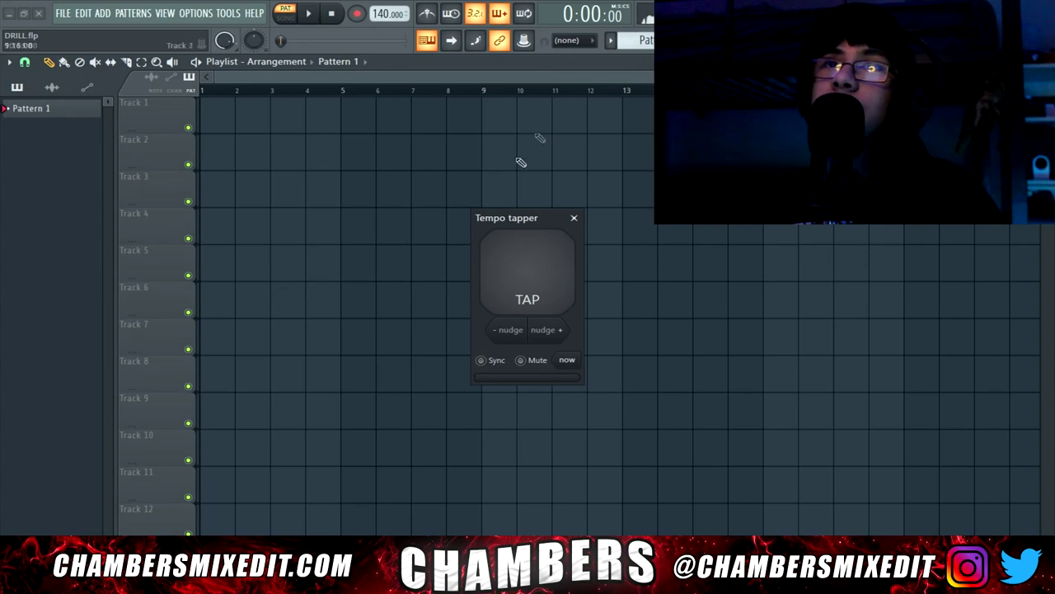
pyautogui.click(574, 219)
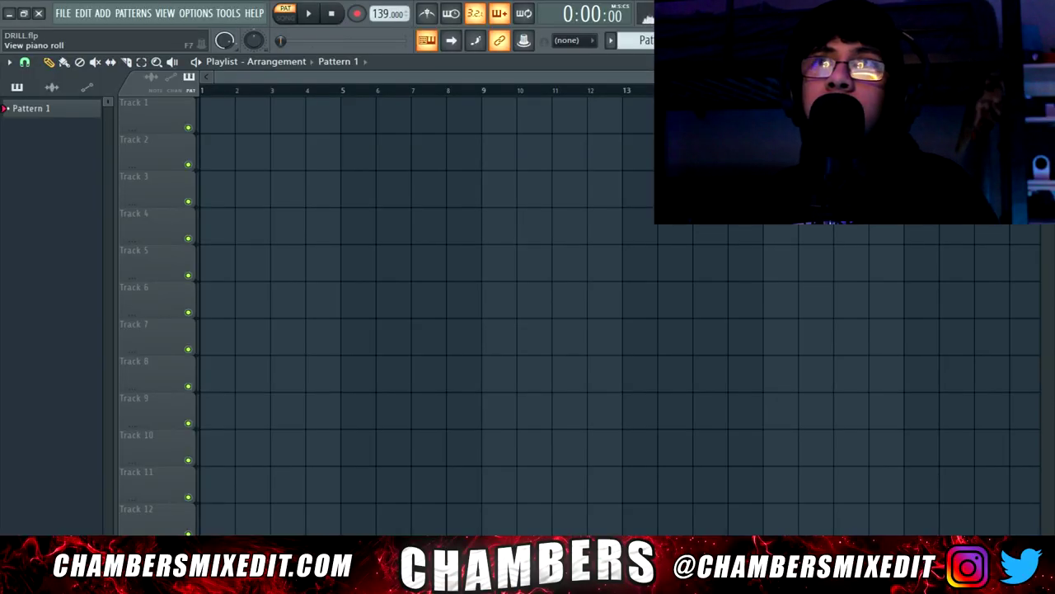
# Place a C#4 note spanning all of bar 1 in the Close Grand piano roll and play it back.
pyautogui.press('F7')
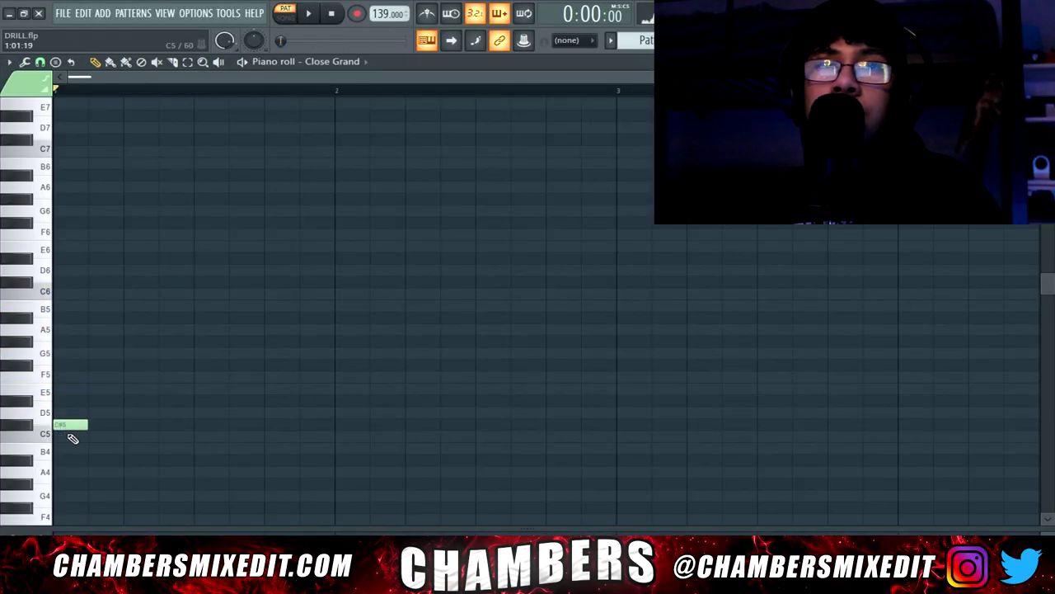
pyautogui.scroll(-6, 73, 439)
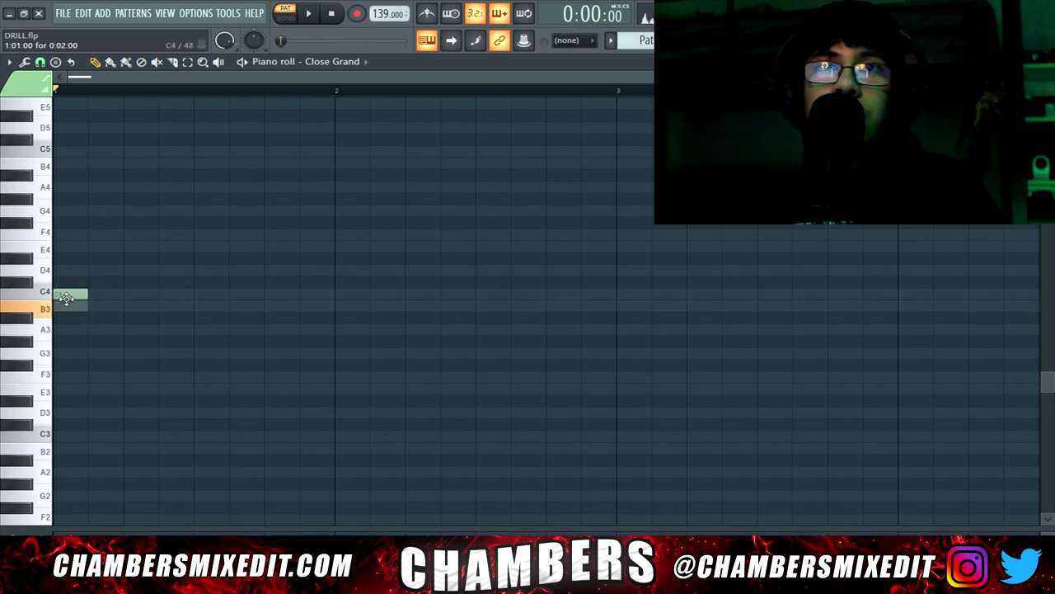
pyautogui.moveTo(85, 282); pyautogui.dragTo(338, 282)
pyautogui.press('space')
pyautogui.press('space')
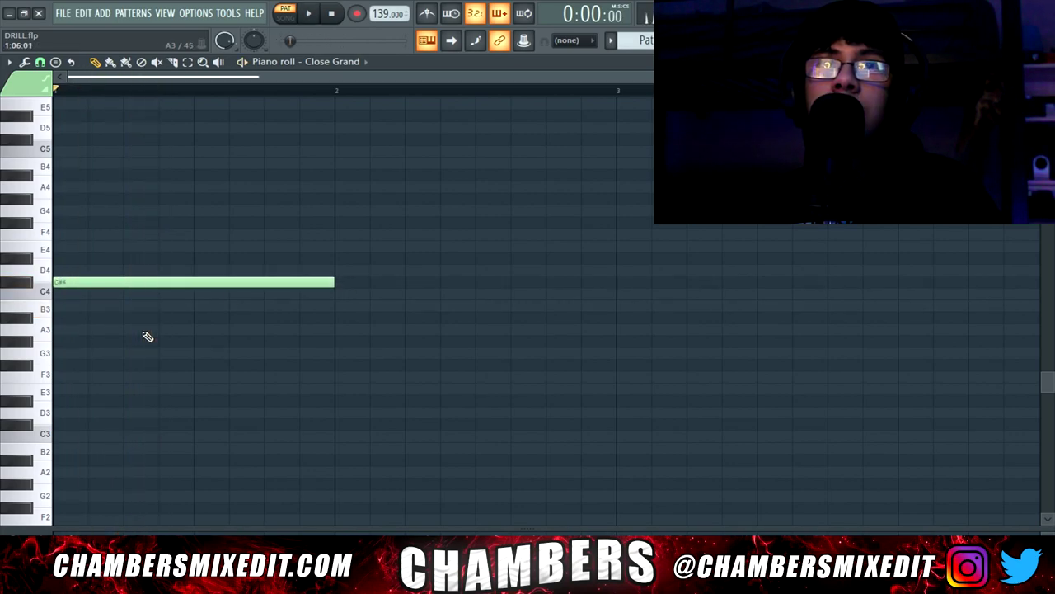
# Stack one-bar E4 and G#4 notes above the C#4 to form a chord, and listen to it.
pyautogui.scroll(3, 142, 336)
pyautogui.press('space')
pyautogui.press('space')
pyautogui.moveTo(99, 388); pyautogui.dragTo(75, 337)
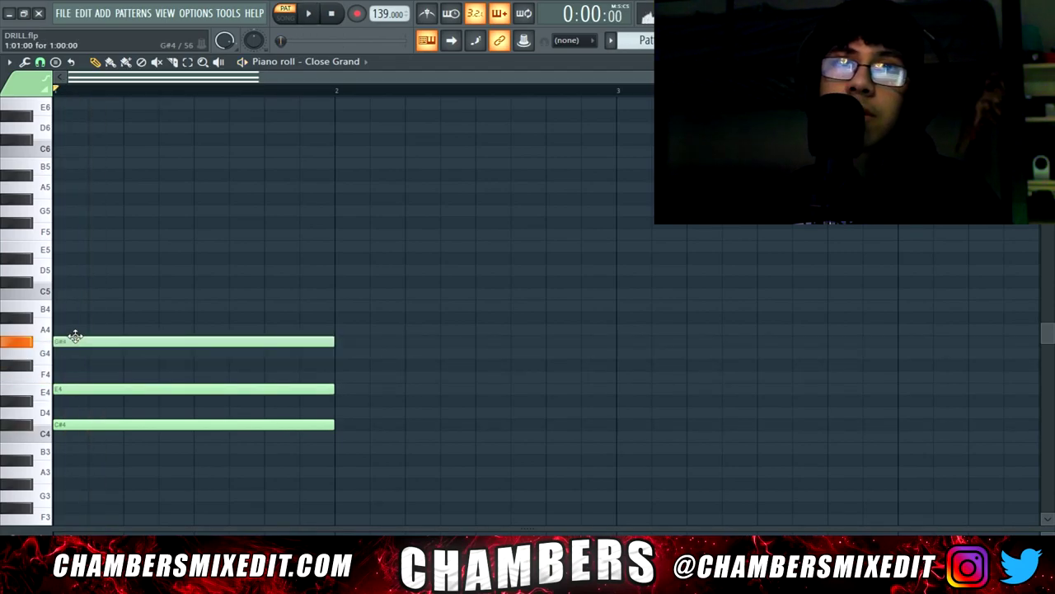
pyautogui.press('space')
pyautogui.press('space')
# Lower the chord's E4 note to D#4, deselect it, and play the chord with the metronome enabled.
pyautogui.keyDown('ctrl'); pyautogui.click(200, 388); pyautogui.keyUp('ctrl')
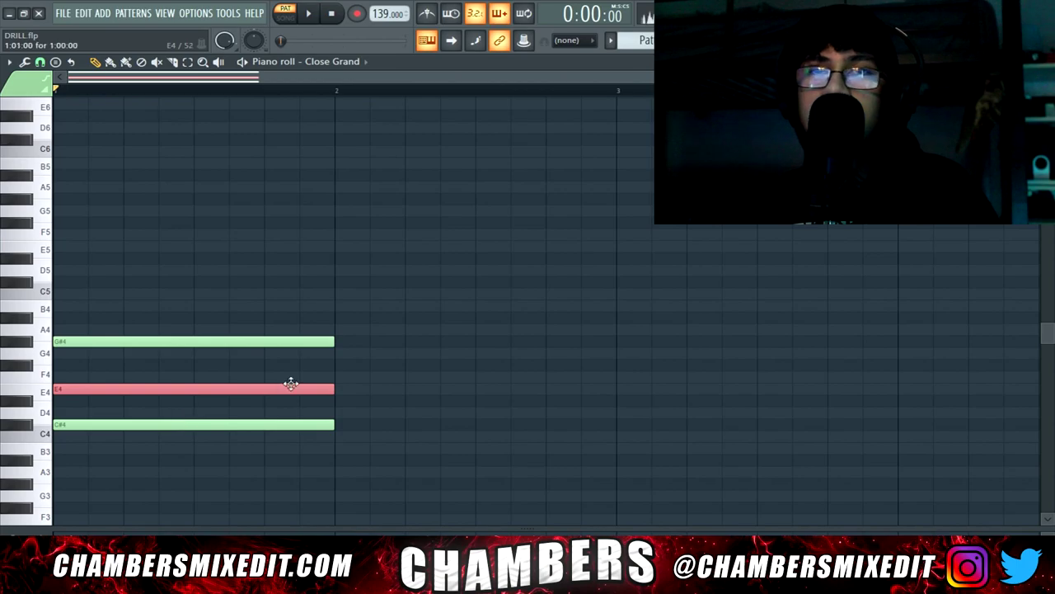
pyautogui.hotkey('shift', 'Down')
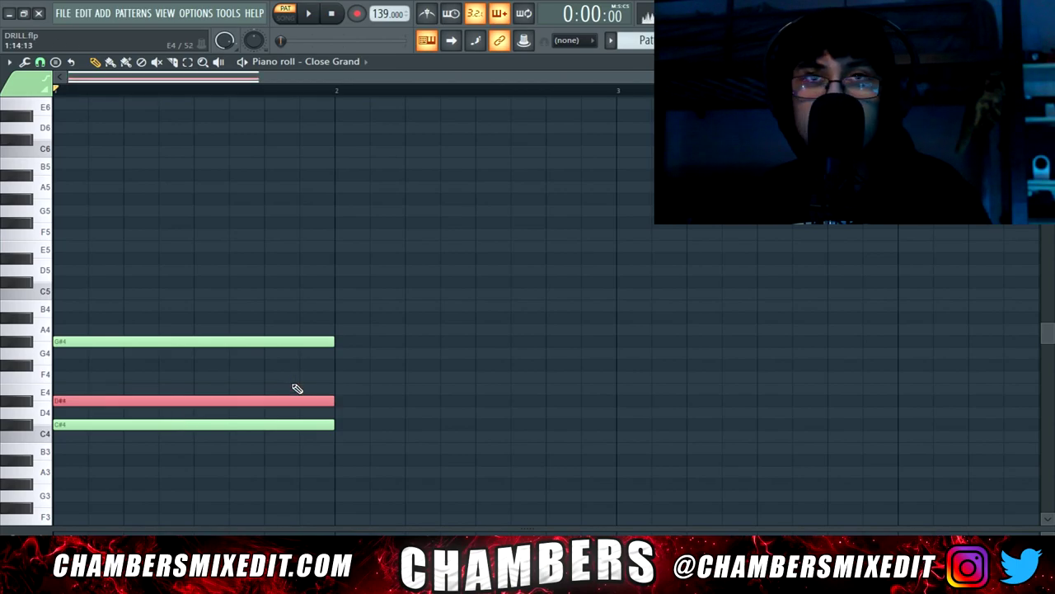
pyautogui.press('space')
pyautogui.hotkey('ctrl', 'd')
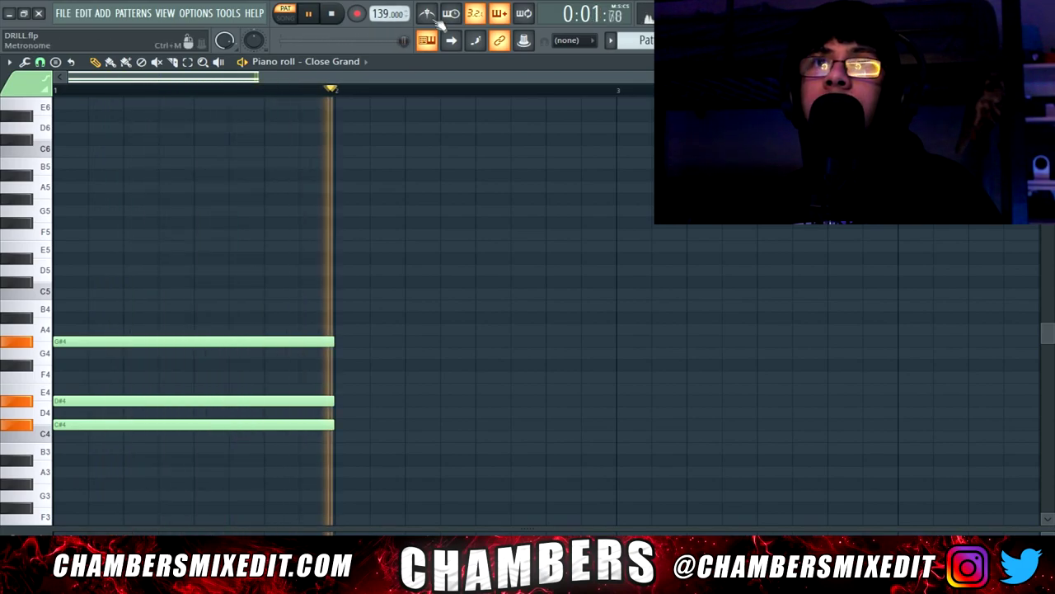
pyautogui.press('space')
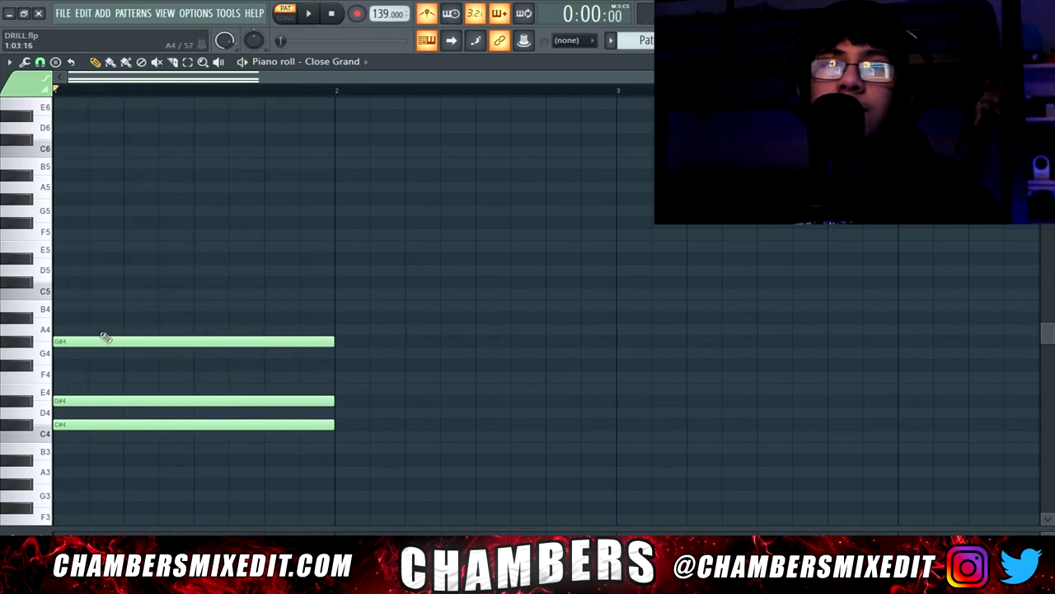
# Draw short ascending C#5, E5 and G#5 notes above the chord and repeat them as an arpeggio.
pyautogui.moveTo(72, 285); pyautogui.dragTo(113, 280)
pyautogui.click(132, 245)
pyautogui.moveTo(165, 233); pyautogui.dragTo(160, 193)
pyautogui.press('space')
pyautogui.hotkey('ctrl', 'a')
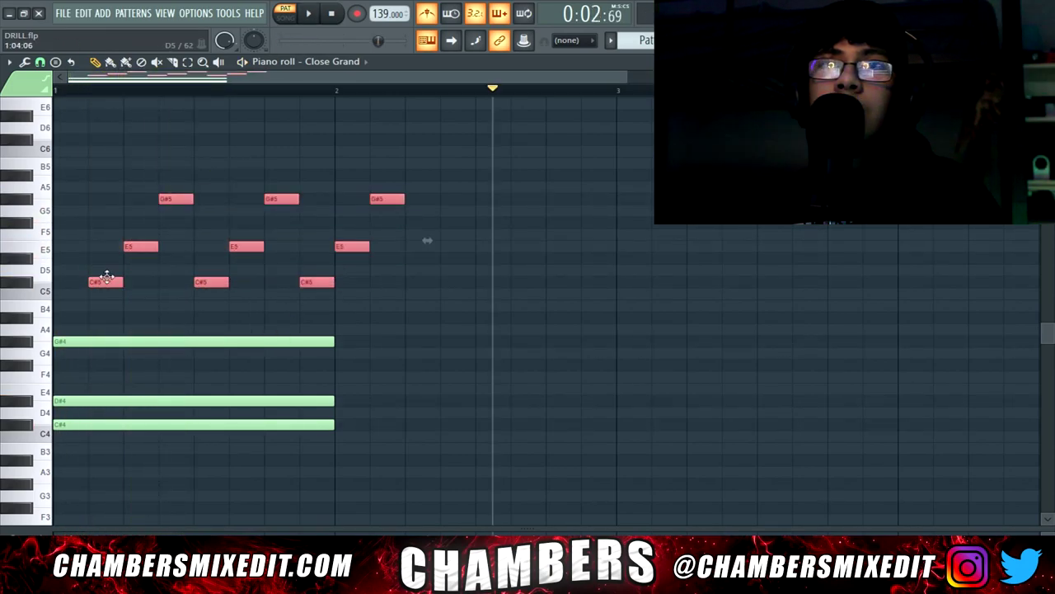
# Shift the arpeggio to the start of bar 1, then remove its first C#5 and the G#5 past the bar's end.
pyautogui.moveTo(104, 281); pyautogui.dragTo(58, 278)
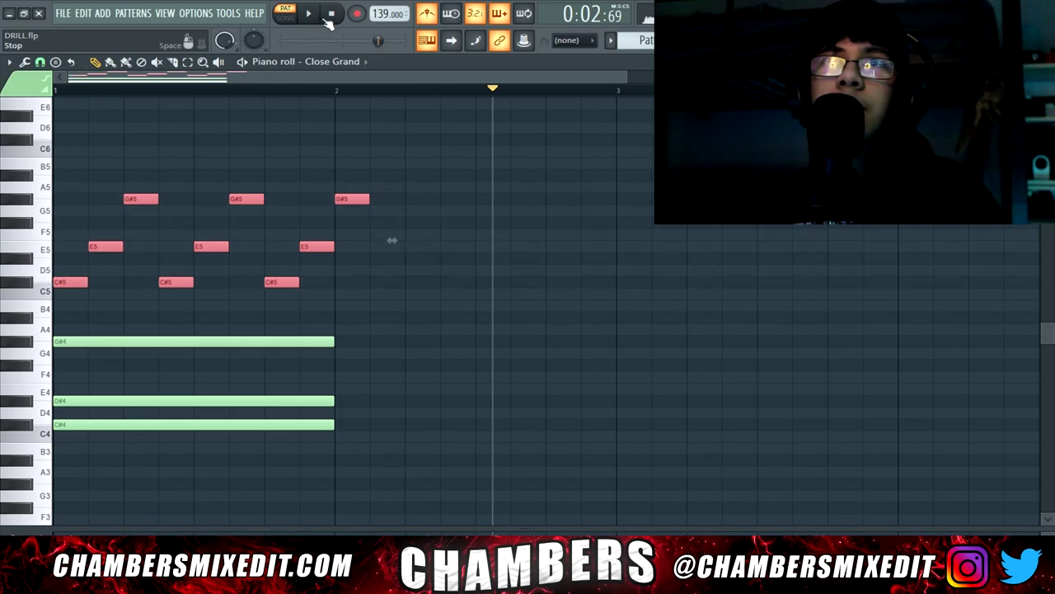
pyautogui.press('space')
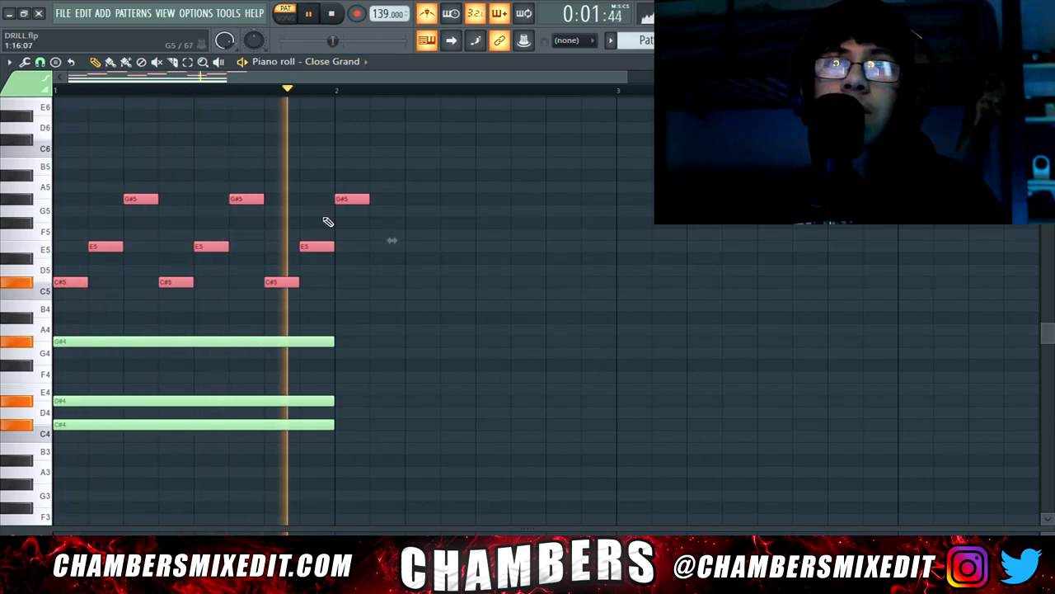
pyautogui.press('space')
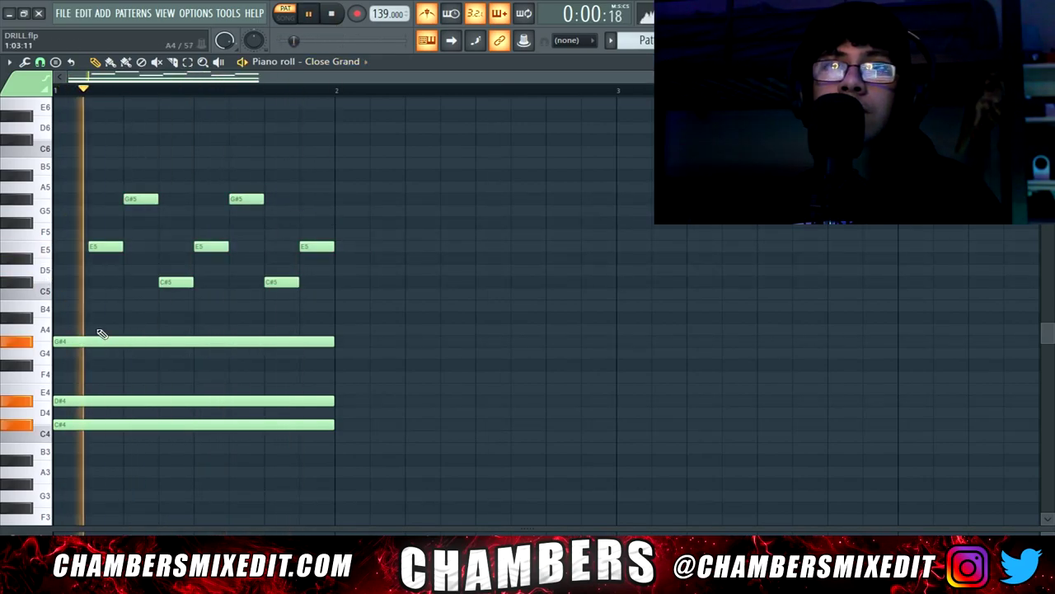
# Duplicate the three-note chord into bar 2 and move the copy one beat later.
pyautogui.moveTo(99, 332); pyautogui.dragTo(193, 453)
pyautogui.hotkey('ctrl', 'b')
pyautogui.press('space')
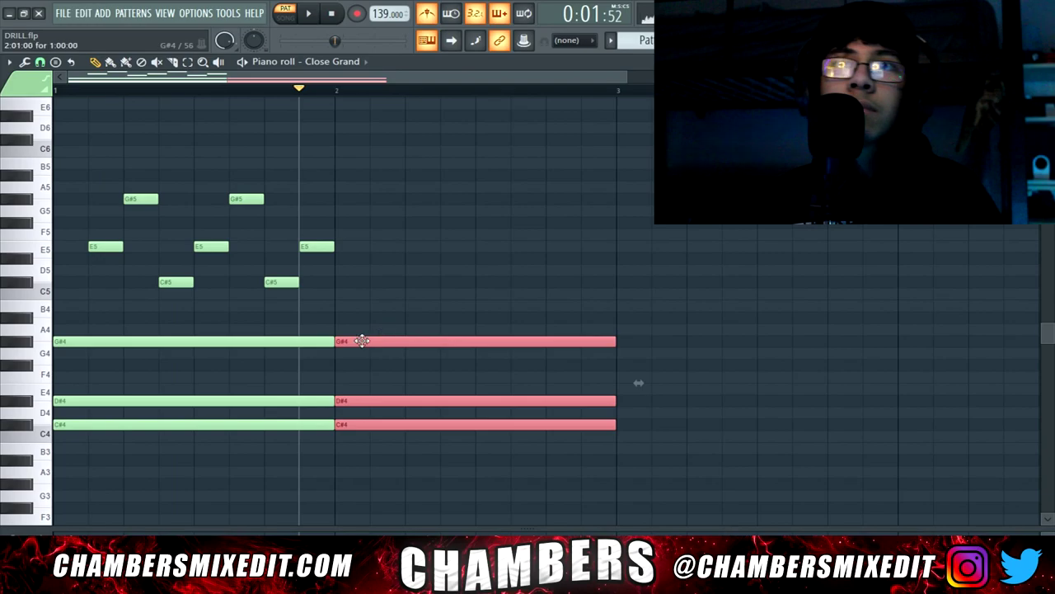
pyautogui.moveTo(409, 345); pyautogui.dragTo(444, 345)
pyautogui.click(443, 320)
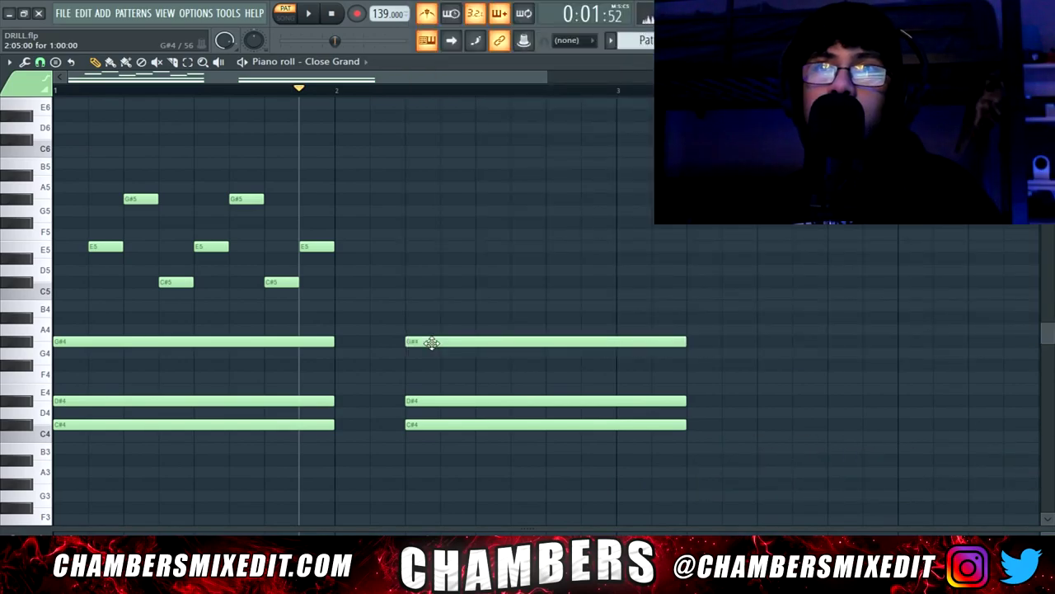
# Raise the second chord's top note to A4, trim the chord at bar 3, add a closing E4, and fill bar 2 with a C#5, E5, A5 arpeggio.
pyautogui.moveTo(433, 338); pyautogui.dragTo(436, 324)
pyautogui.moveTo(530, 311); pyautogui.dragTo(676, 424)
pyautogui.press('space')
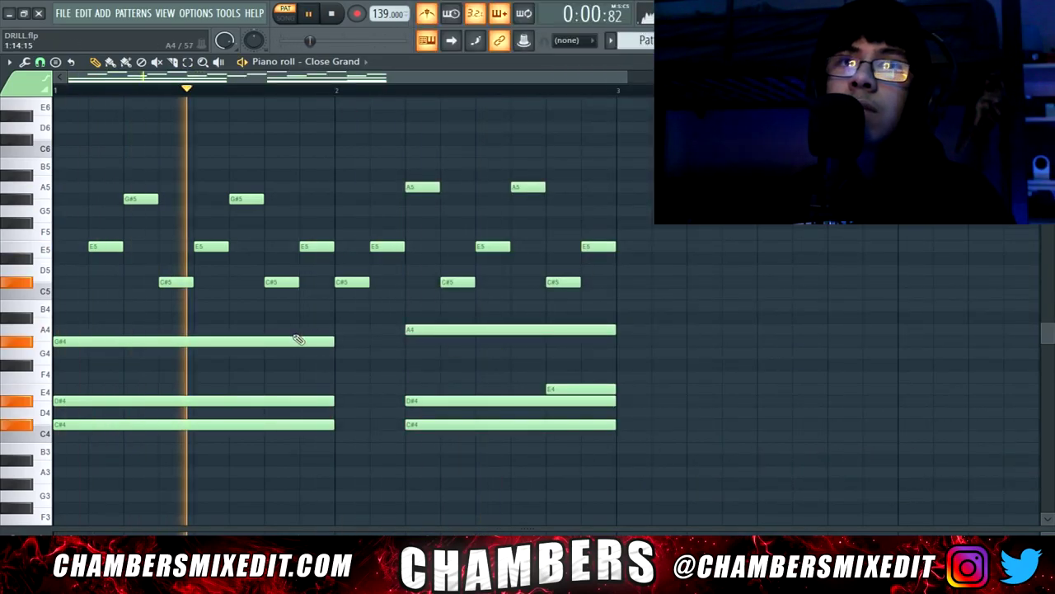
# Extend the first chord's three notes into bar 2 until they meet the second chord.
pyautogui.moveTo(299, 338); pyautogui.dragTo(393, 423)
pyautogui.press('space')
pyautogui.click(387, 453)
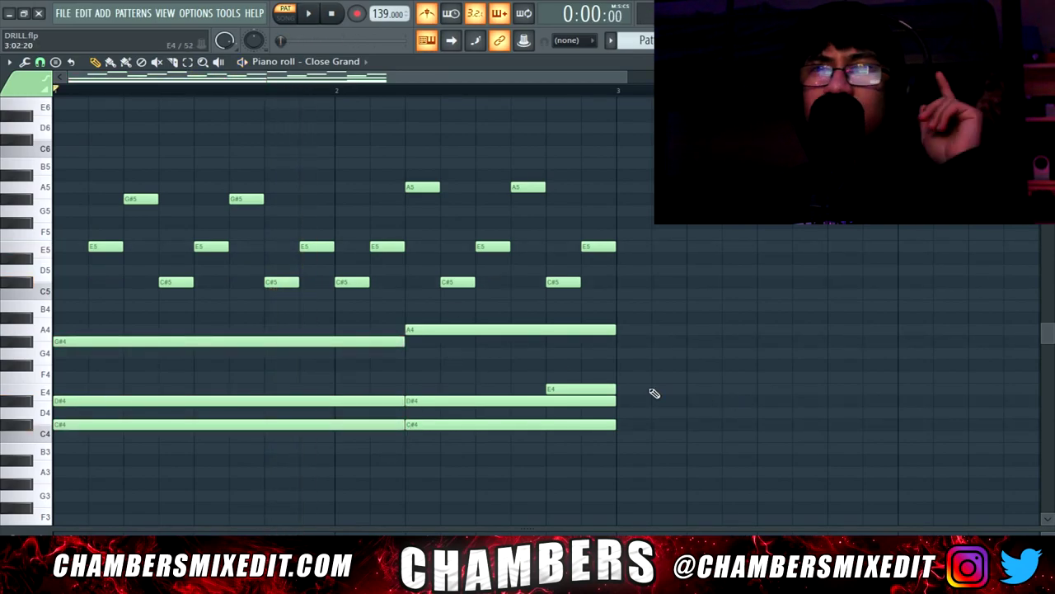
# Review the A5 notes in bar 2 and play back the two-bar pattern.
pyautogui.moveTo(386, 169); pyautogui.dragTo(536, 207)
pyautogui.click(595, 206)
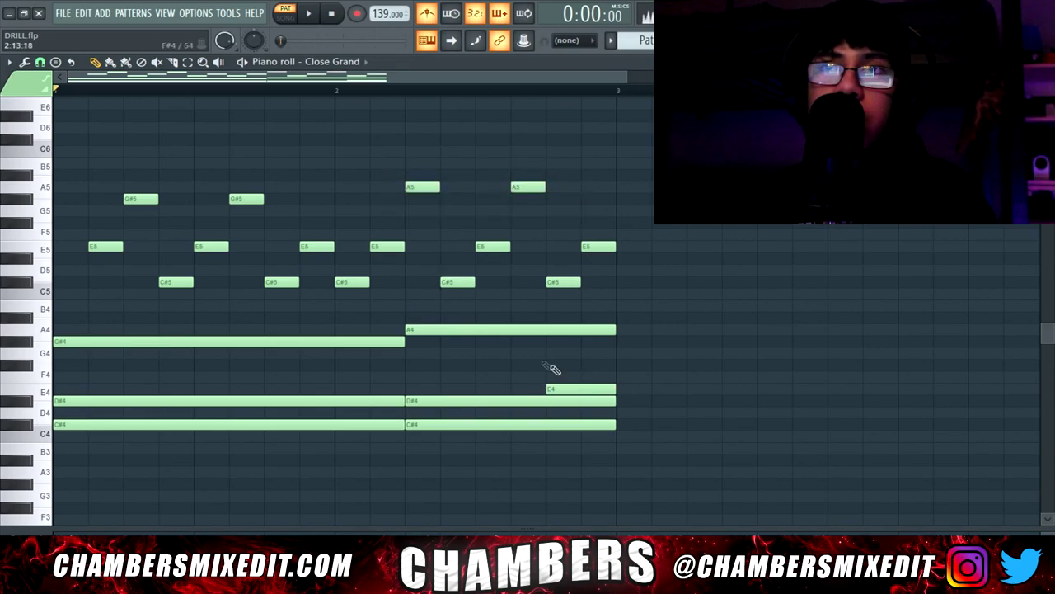
pyautogui.press('space')
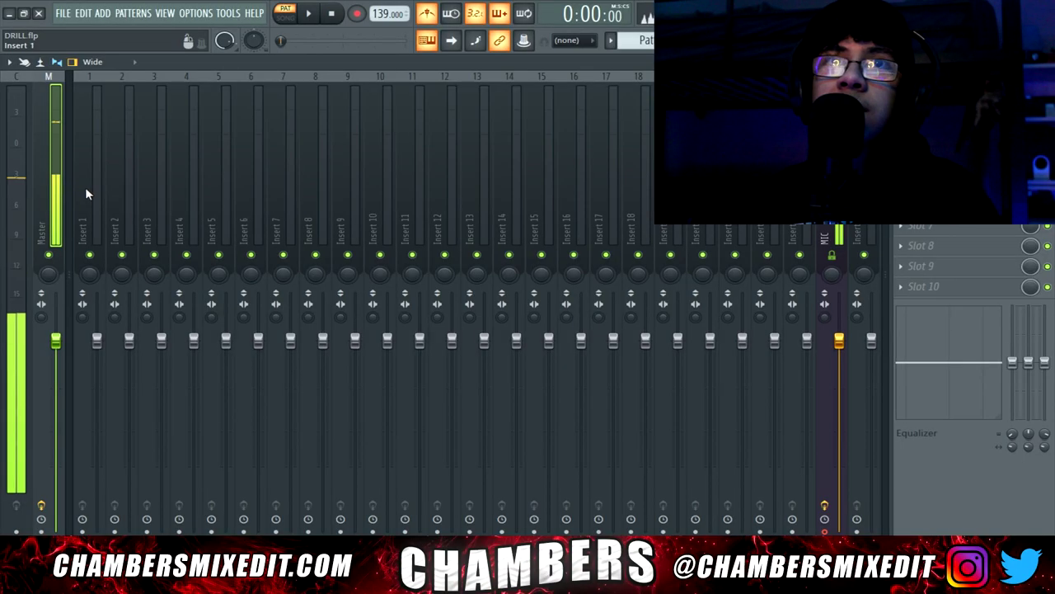
# Route the Close Grand channel to mixer insert 1.
pyautogui.rightClick(92, 186)
pyautogui.moveTo(225, 193)
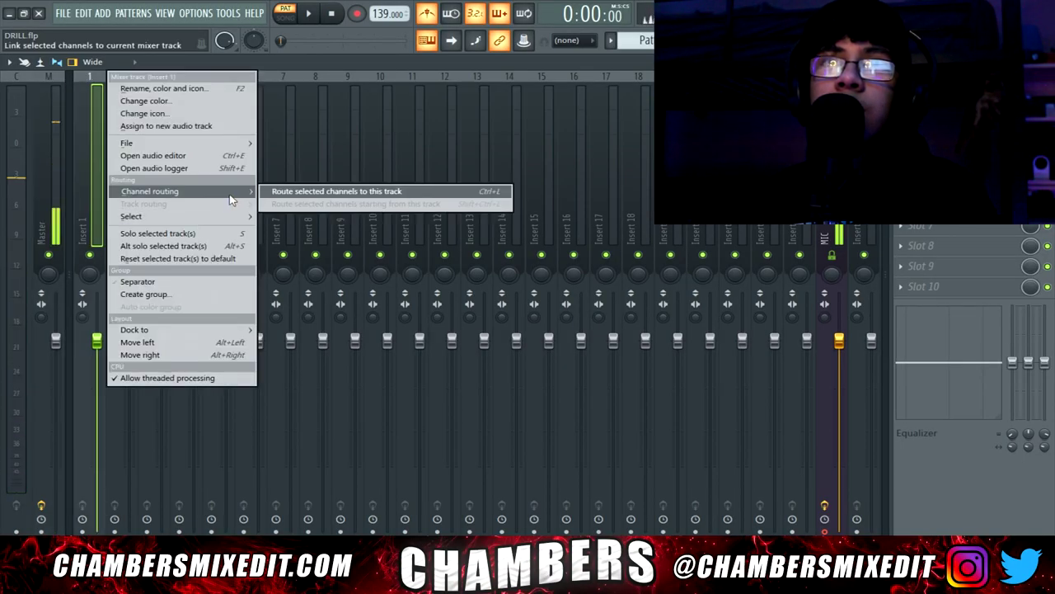
pyautogui.click(278, 192)
# Load HalfTime into the first effect slot of the Close Grand mixer track, listen to it, and close its window.
pyautogui.click(902, 102)
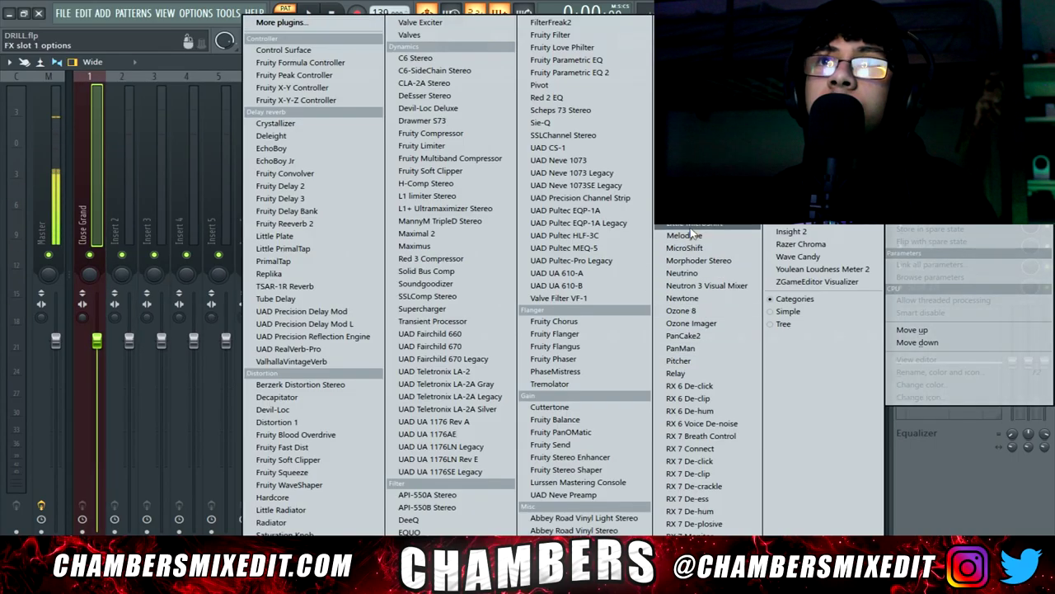
pyautogui.click(648, 196)
pyautogui.press('space')
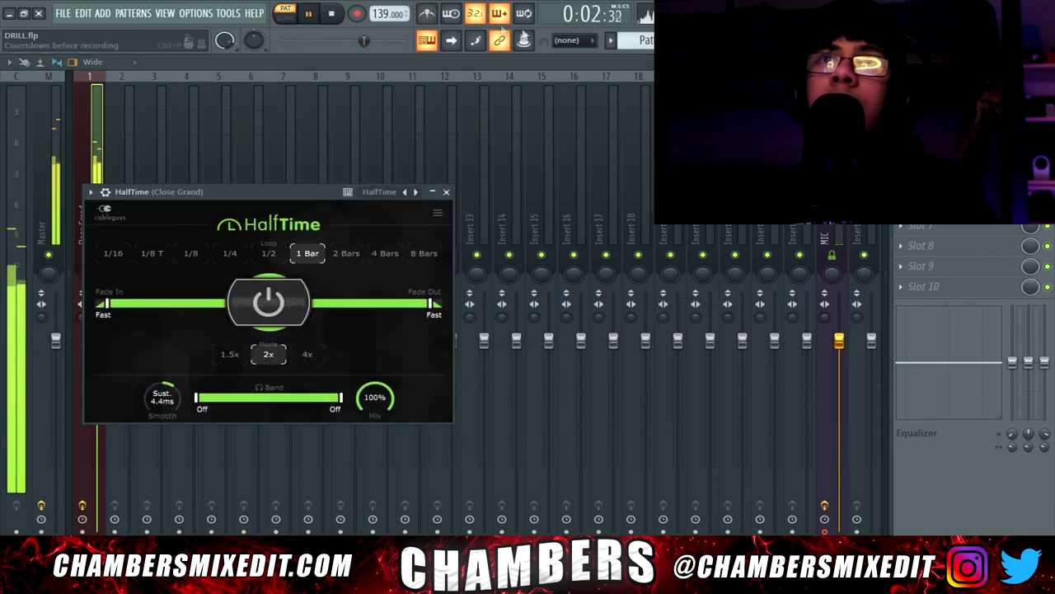
pyautogui.click(948, 102)
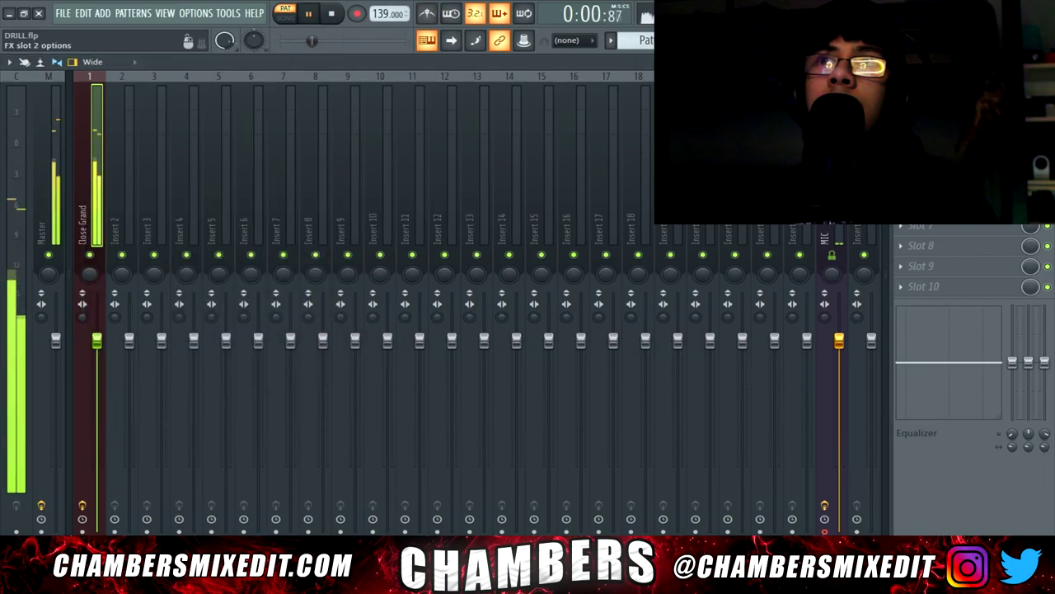
# Transpose all Close Grand notes up one octave in the piano roll and play the pattern.
pyautogui.press('F7')
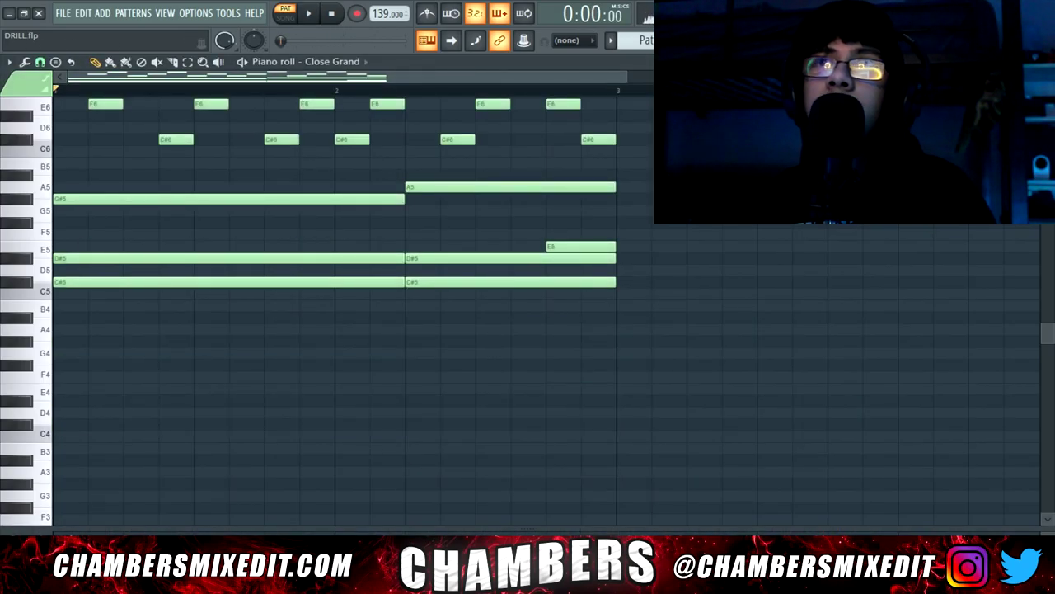
pyautogui.press('space')
# Add a second HalfTime in effect slot 2 of the Close Grand mixer track and close its window.
pyautogui.press('F9')
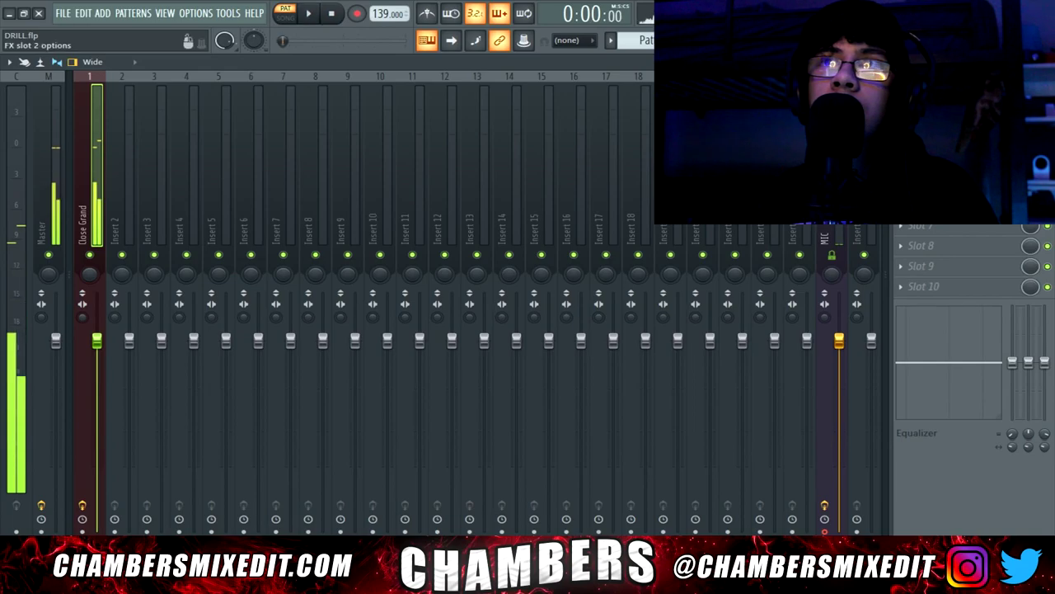
pyautogui.click(901, 122)
pyautogui.click(694, 185)
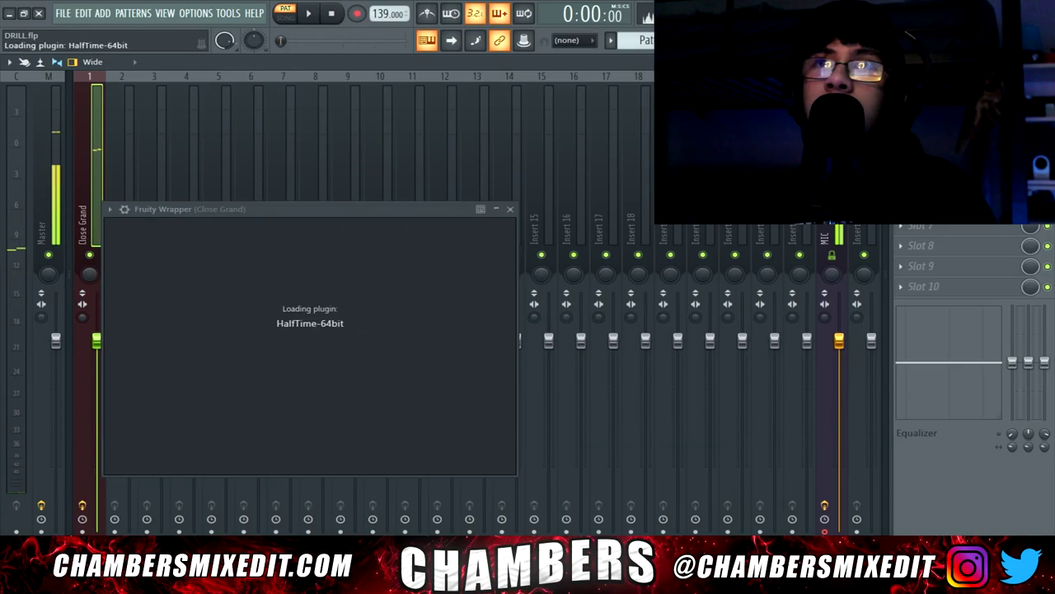
pyautogui.press('Escape')
# Raise the Close Grand pattern another octave in the piano roll and play it through both HalfTime effects.
pyautogui.press('F7')
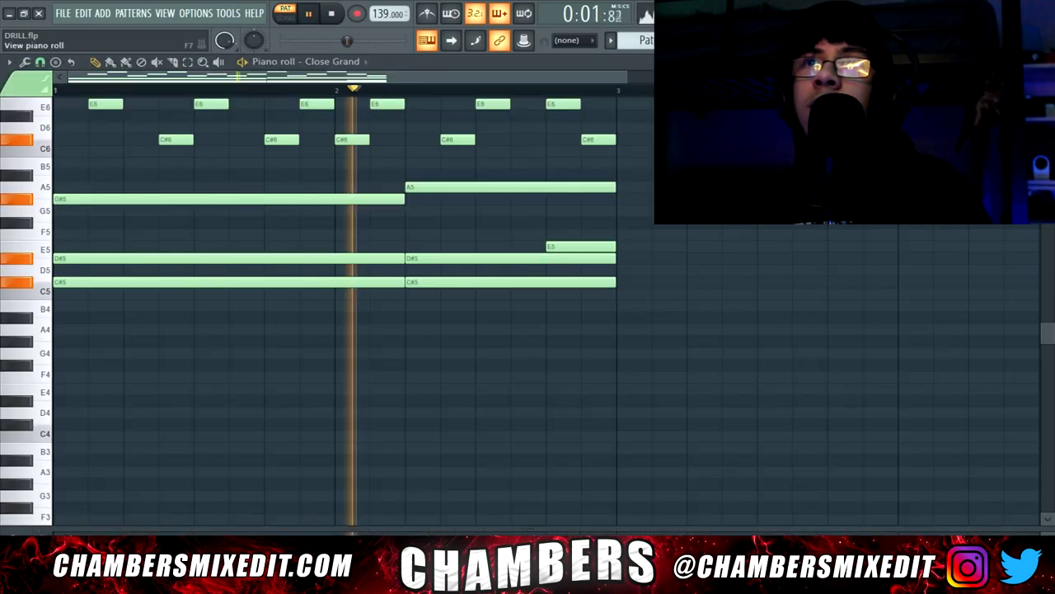
pyautogui.press('space')
pyautogui.hotkey('ctrl', 'Up')
pyautogui.press('space')
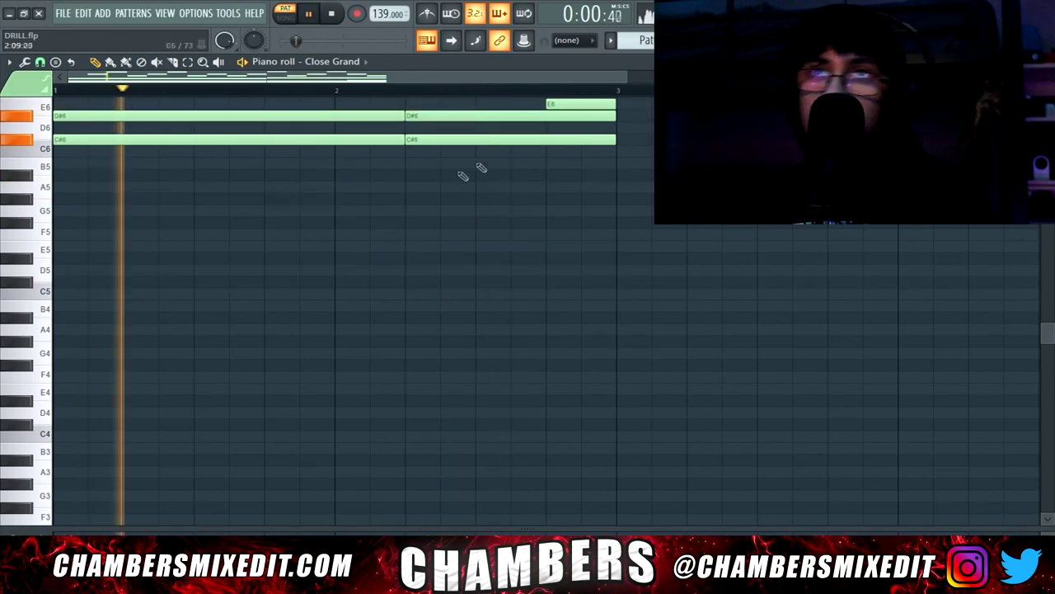
# Layer an octave-higher copy of the arpeggio shifted one step later, and delete the copied C#8 note past bar 3.
pyautogui.scroll(3, 363, 265)
pyautogui.press('space')
pyautogui.moveTo(95, 167); pyautogui.dragTo(651, 308)
pyautogui.moveTo(105, 248); pyautogui.dragTo(132, 246)
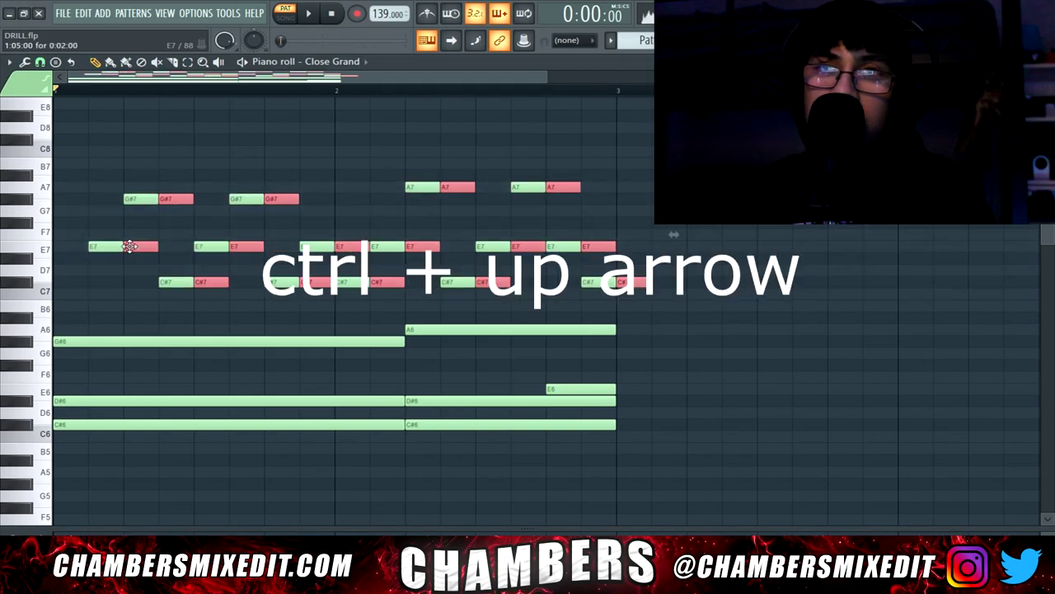
pyautogui.hotkey('ctrl', 'Up')
pyautogui.press('space')
pyautogui.scroll(2, 538, 313)
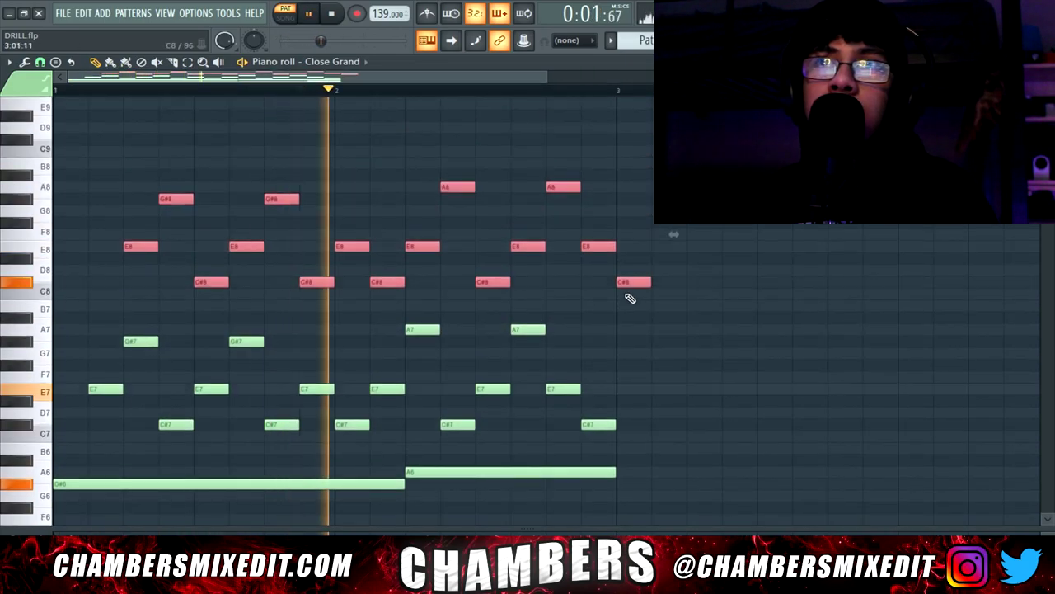
pyautogui.click(646, 278)
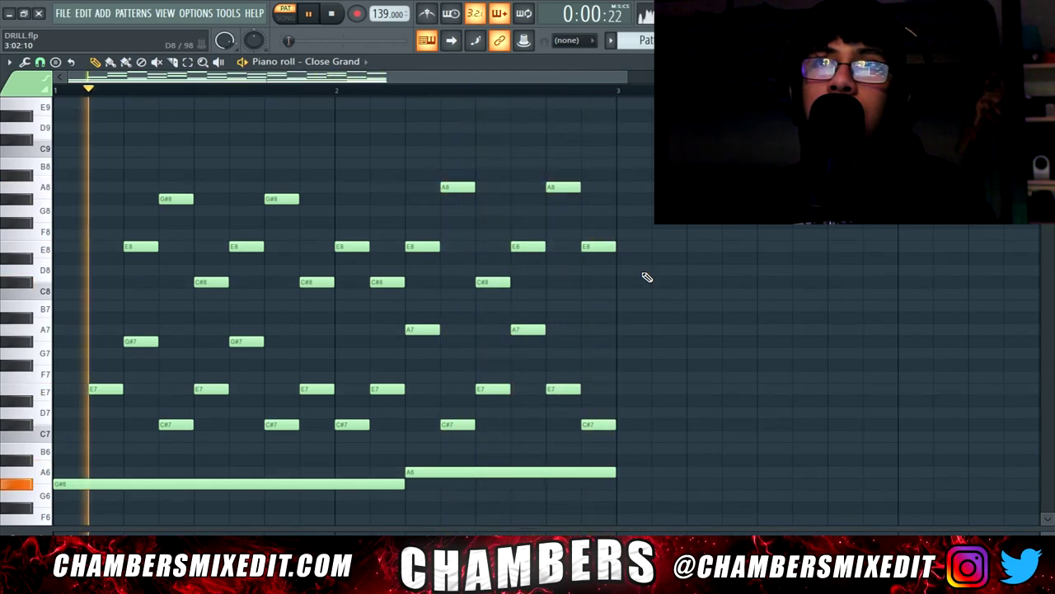
# Shorten the first chord to end at bar 2, move the second chord one step earlier, and play the pattern.
pyautogui.scroll(3, 495, 284)
pyautogui.moveTo(394, 323); pyautogui.dragTo(314, 427)
pyautogui.press('space')
pyautogui.moveTo(410, 314); pyautogui.dragTo(595, 423)
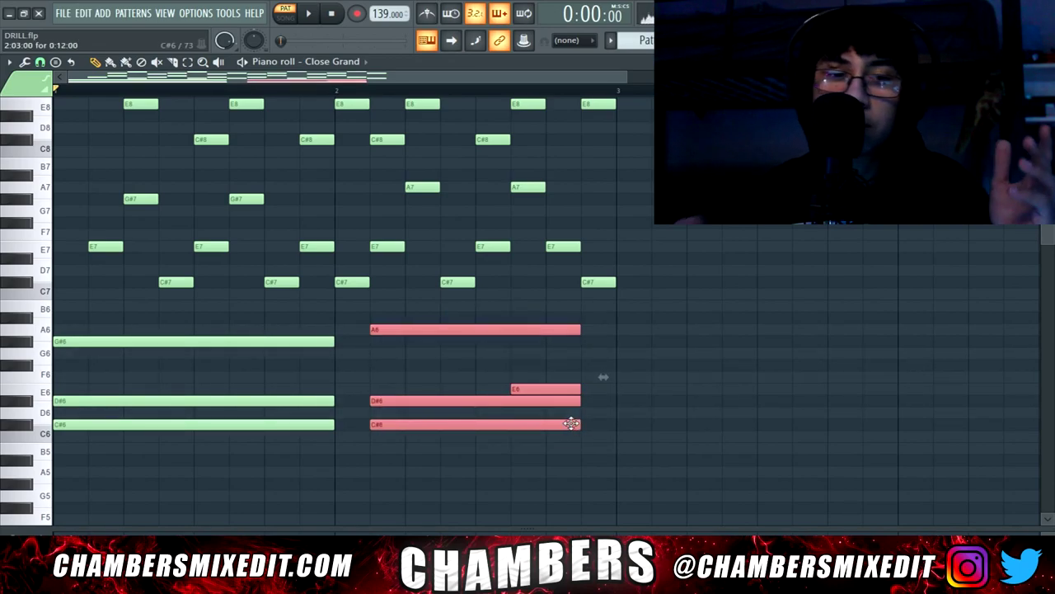
pyautogui.press('space')
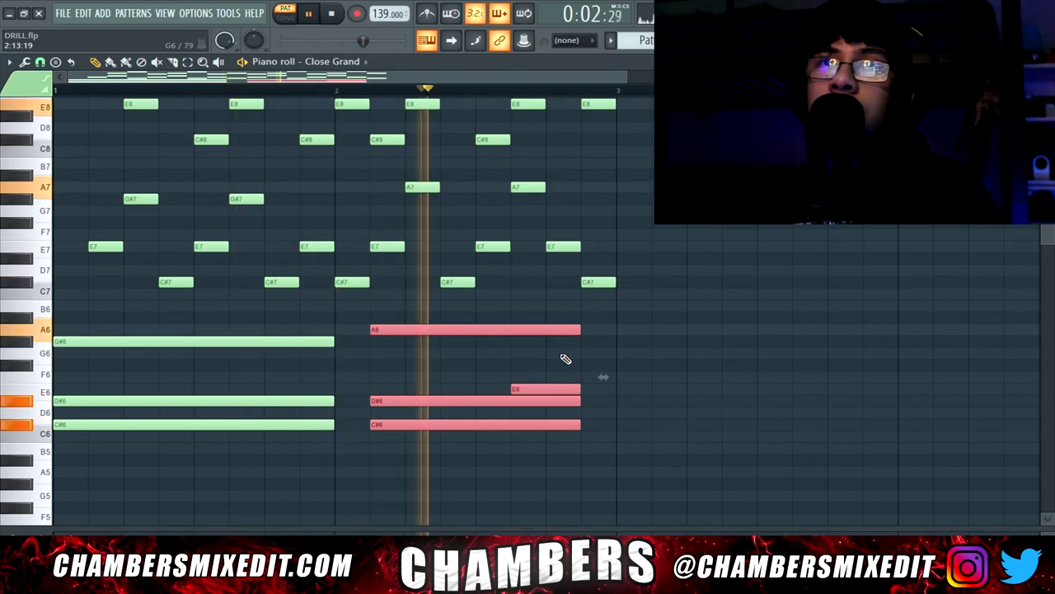
# Extend the second chord's notes to bar 3 and change the E8 arpeggio note at the start of bar 2 to A7.
pyautogui.hotkey('ctrl', 'd')
pyautogui.moveTo(542, 313); pyautogui.dragTo(614, 424)
pyautogui.hotkey('ctrl', 'd')
pyautogui.scroll(4, 341, 332)
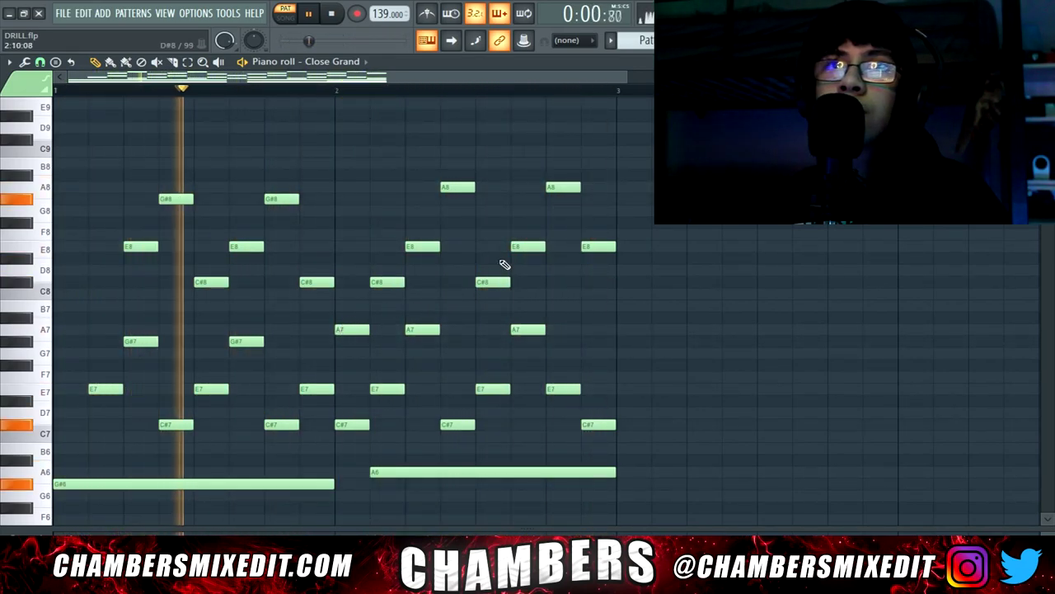
# Stop playback and load Abbey Road Vinyl Stereo into effect slot 3 of the Close Grand mixer track.
pyautogui.click(427, 40)
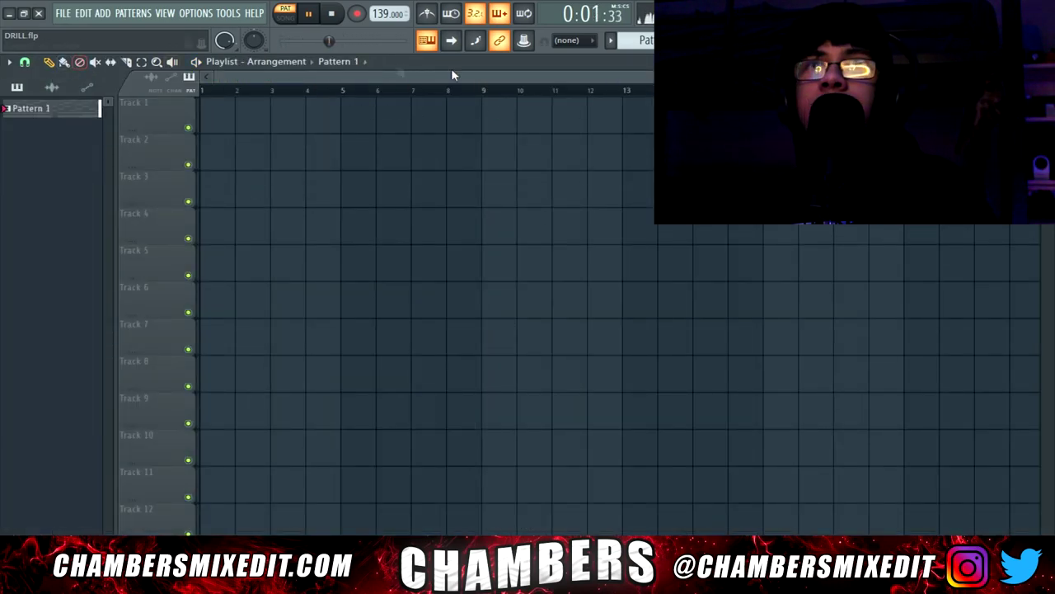
pyautogui.press('F9')
pyautogui.press('space')
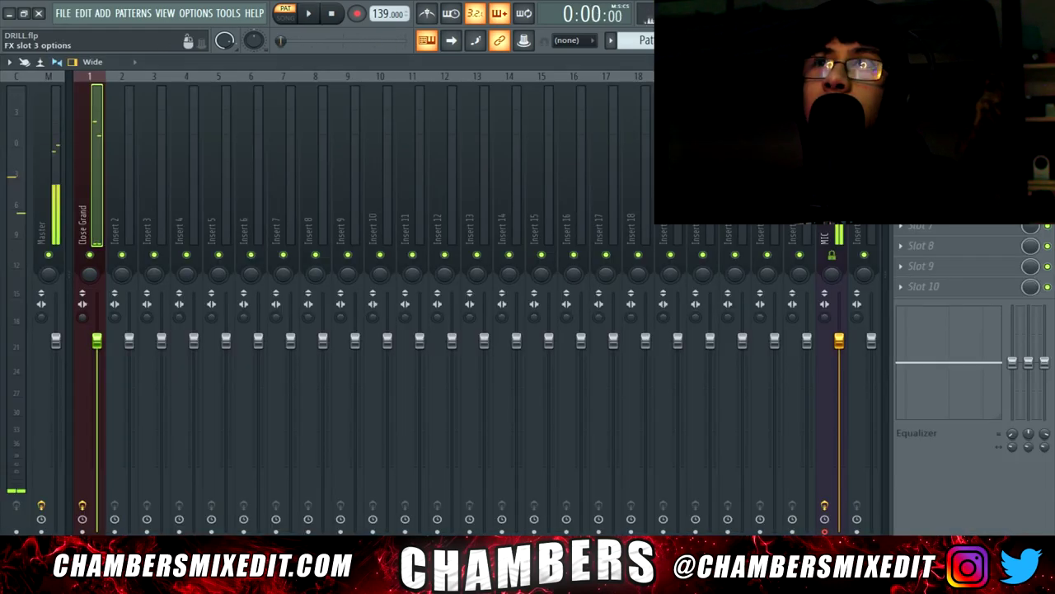
pyautogui.click(895, 143)
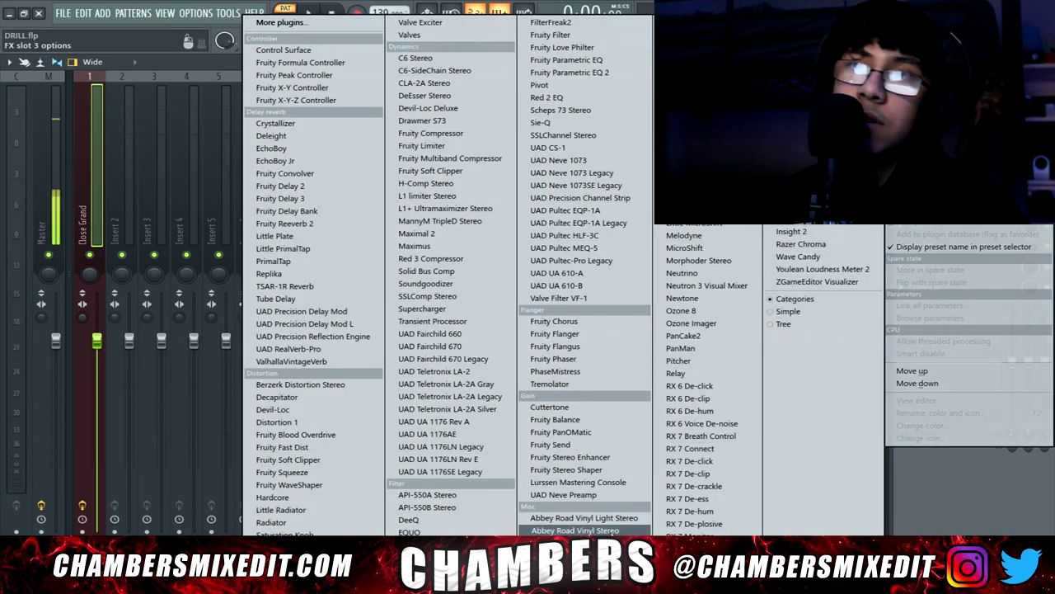
pyautogui.click(575, 531)
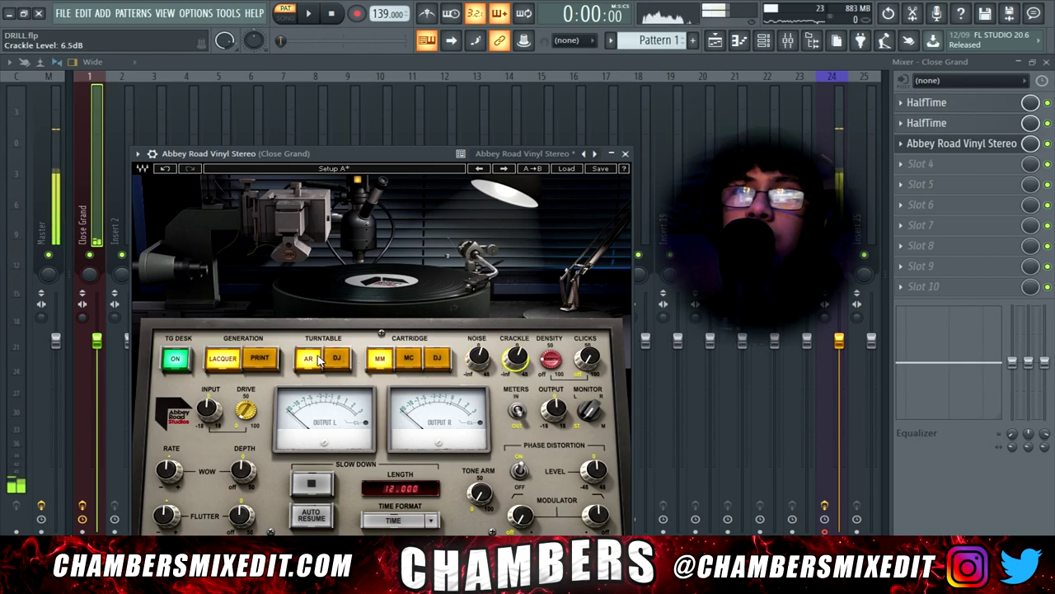
# Switch the vinyl effect to the DJ turntable and compare its cartridges, keeping MC.
pyautogui.click(335, 359)
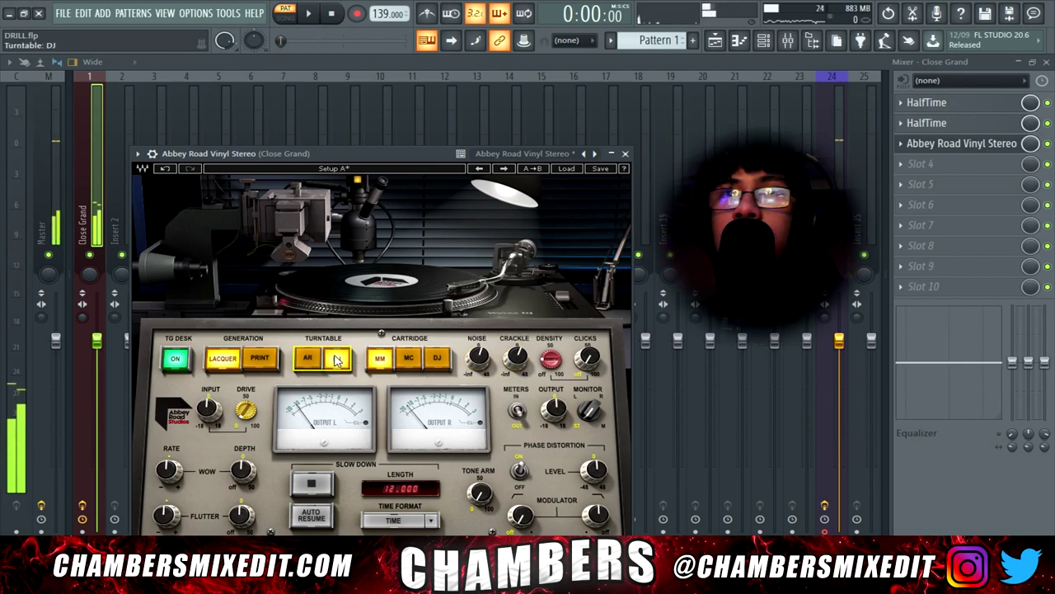
pyautogui.click(410, 359)
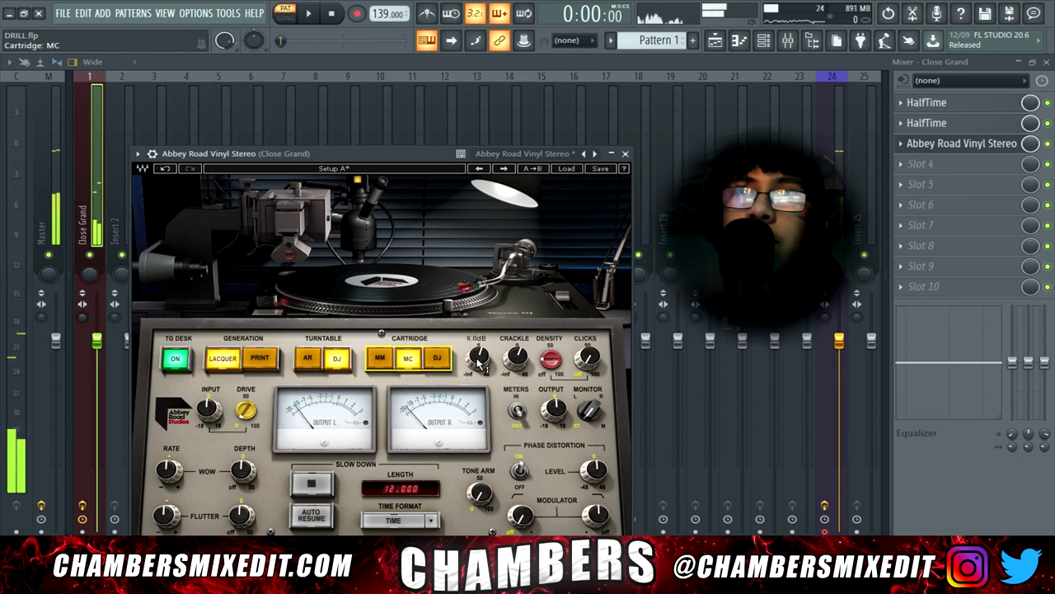
pyautogui.click(439, 360)
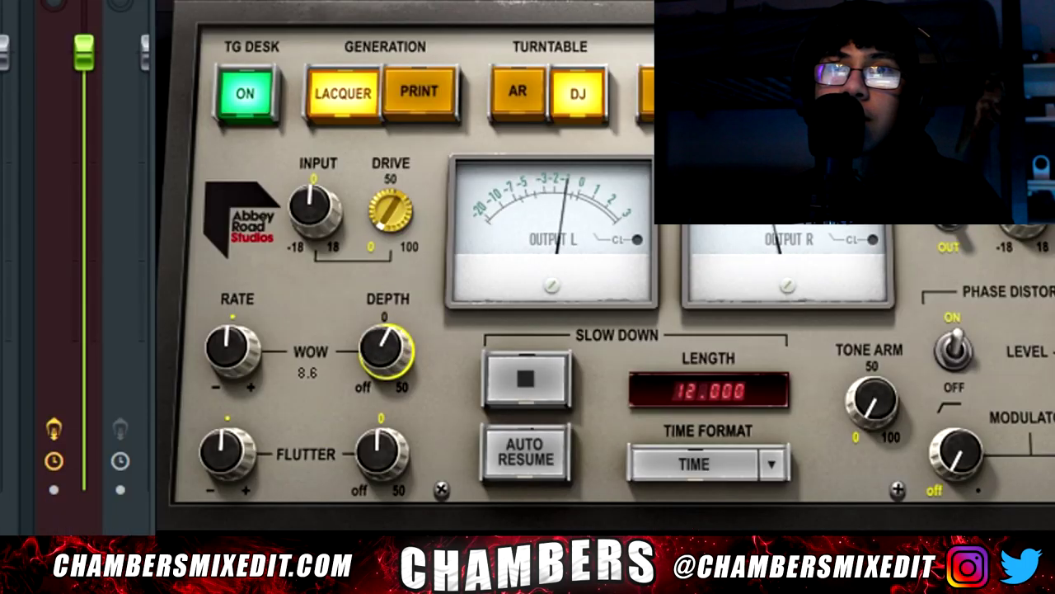
# Raise the vinyl effect's wow and flutter depth, and set its phase distortion to level 2.7 dB and LP 77.0.
pyautogui.moveTo(396, 431); pyautogui.dragTo(395, 421)
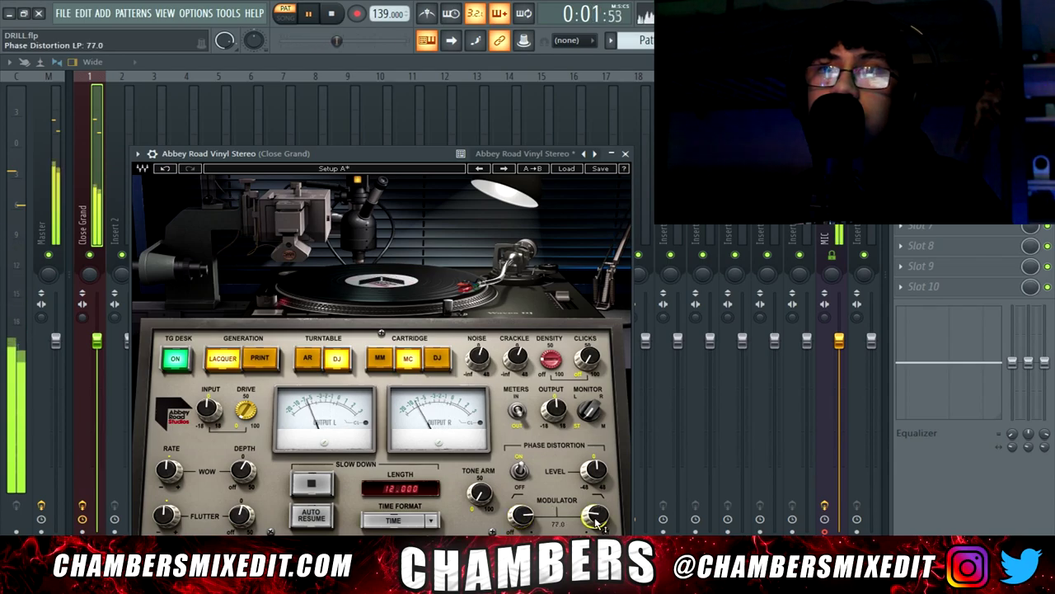
pyautogui.moveTo(595, 471); pyautogui.dragTo(596, 456)
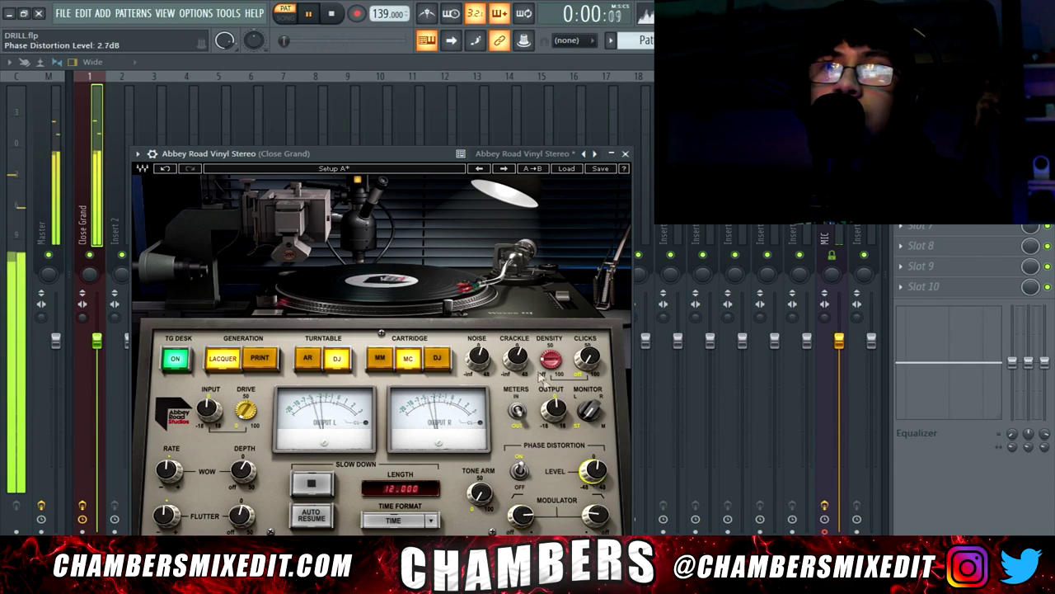
pyautogui.press('space')
# Load Fruity Parametric EQ 2 into effect slot 4 and cut the highs with band 7 at -18 dB around 6040 Hz.
pyautogui.click(901, 164)
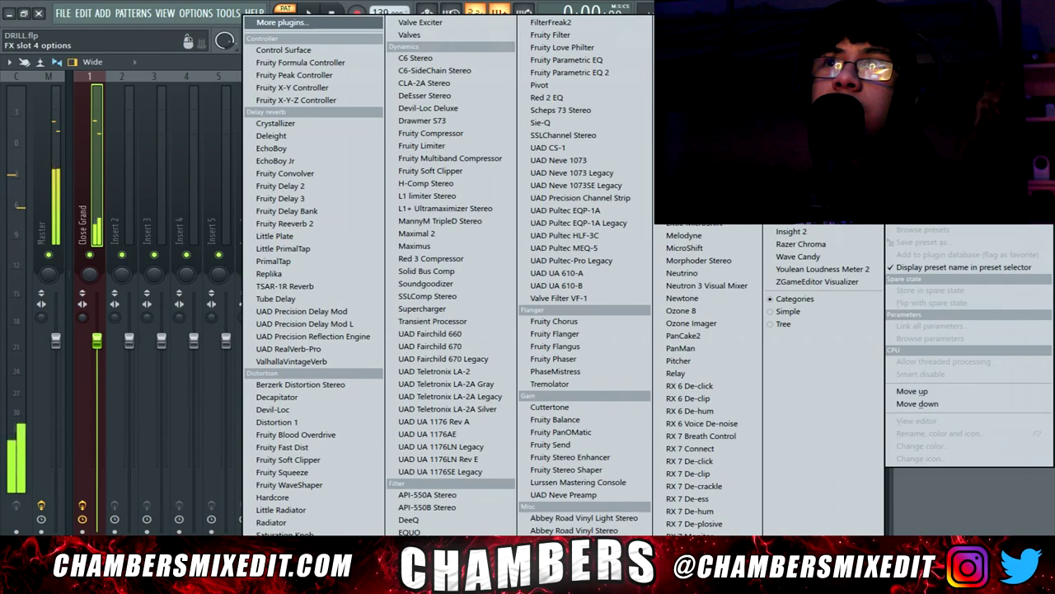
pyautogui.click(610, 73)
pyautogui.rightClick(404, 351)
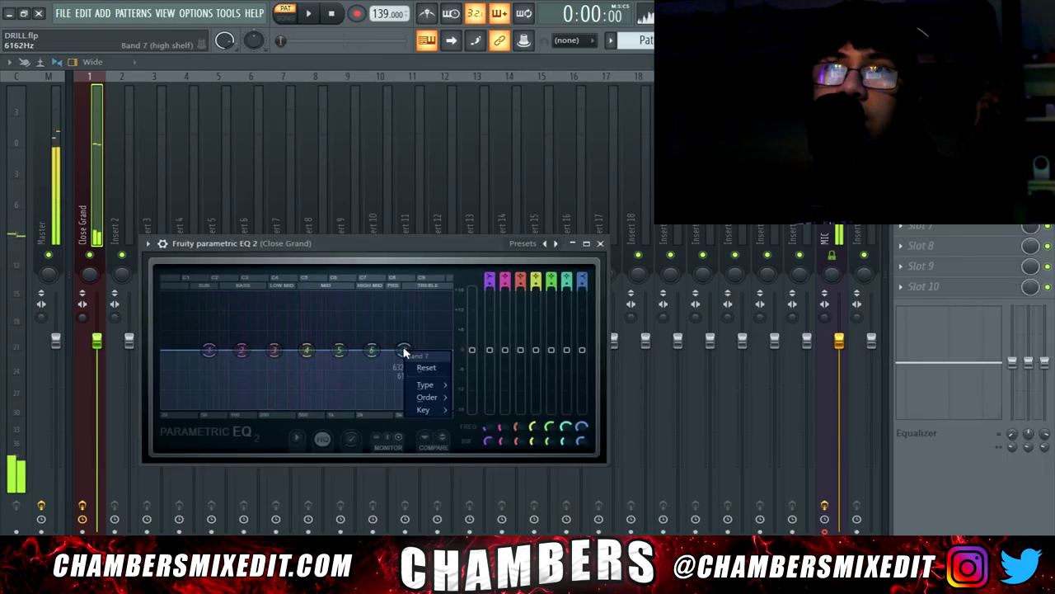
pyautogui.click(464, 398)
pyautogui.moveTo(404, 350); pyautogui.dragTo(401, 407)
pyautogui.press('space')
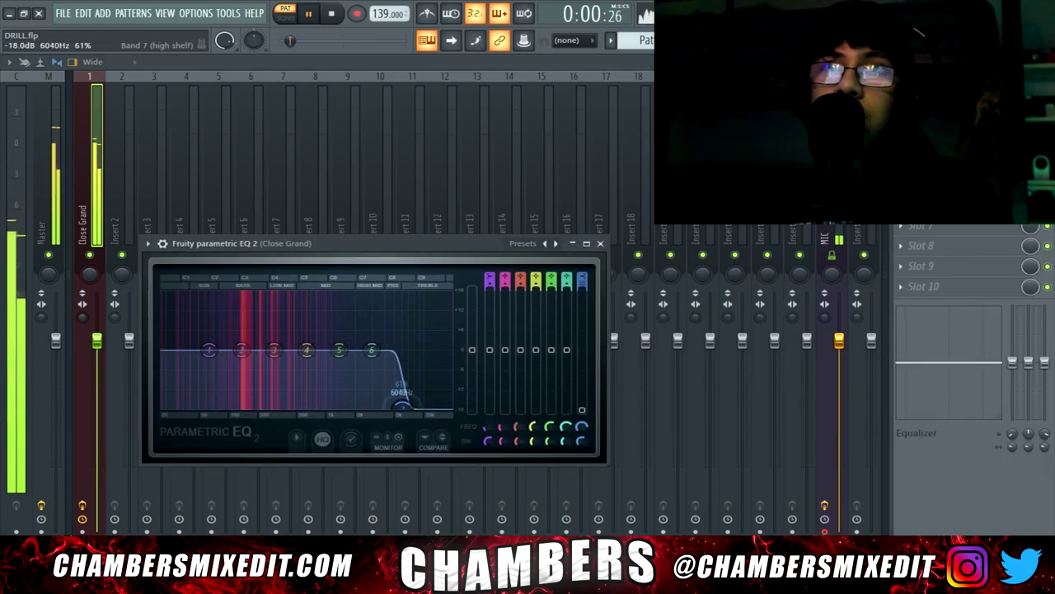
# Cut the lows with band 1 of the parametric EQ at -18 dB and about 81 Hz.
pyautogui.rightClick(209, 350)
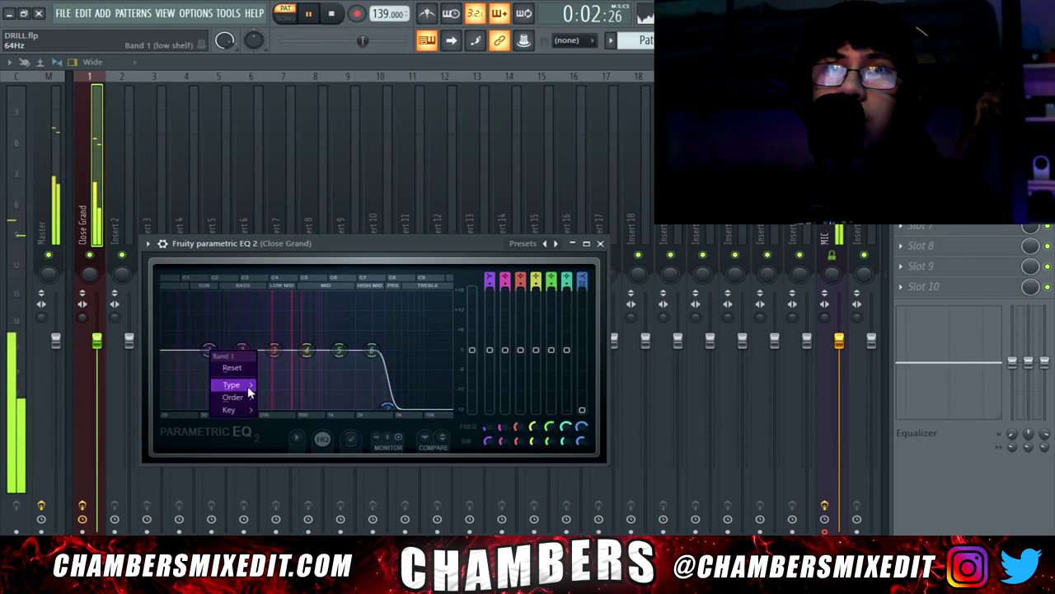
pyautogui.moveTo(247, 396)
pyautogui.click(282, 397)
pyautogui.moveTo(208, 351); pyautogui.dragTo(214, 406)
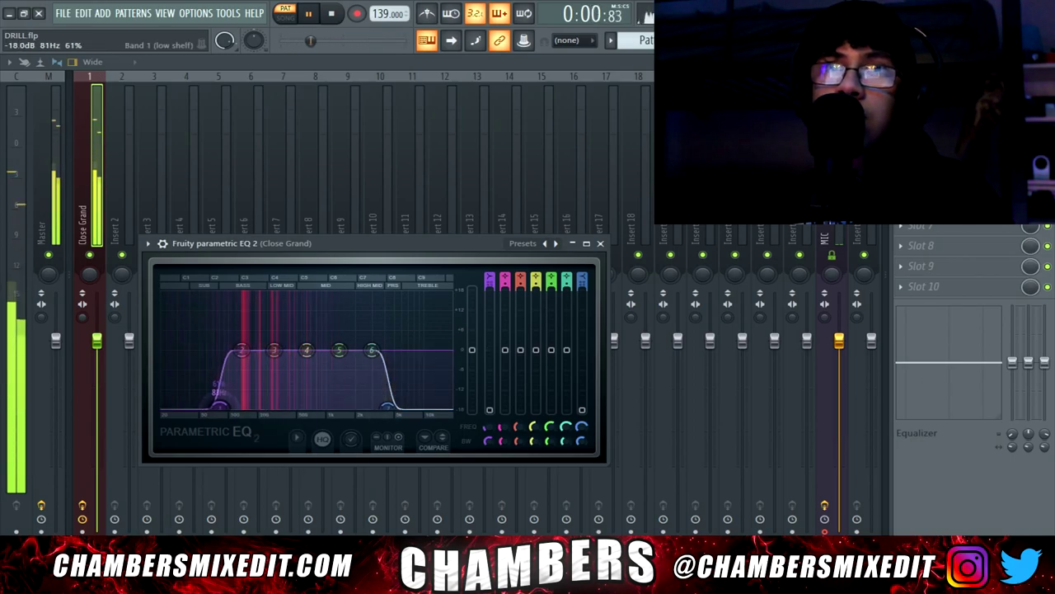
# Lower the Close Grand track's low equalizer band to -18.0 at 90 Hz, set stereo separation to 28% separated, and play it.
pyautogui.moveTo(1014, 365); pyautogui.dragTo(1018, 424)
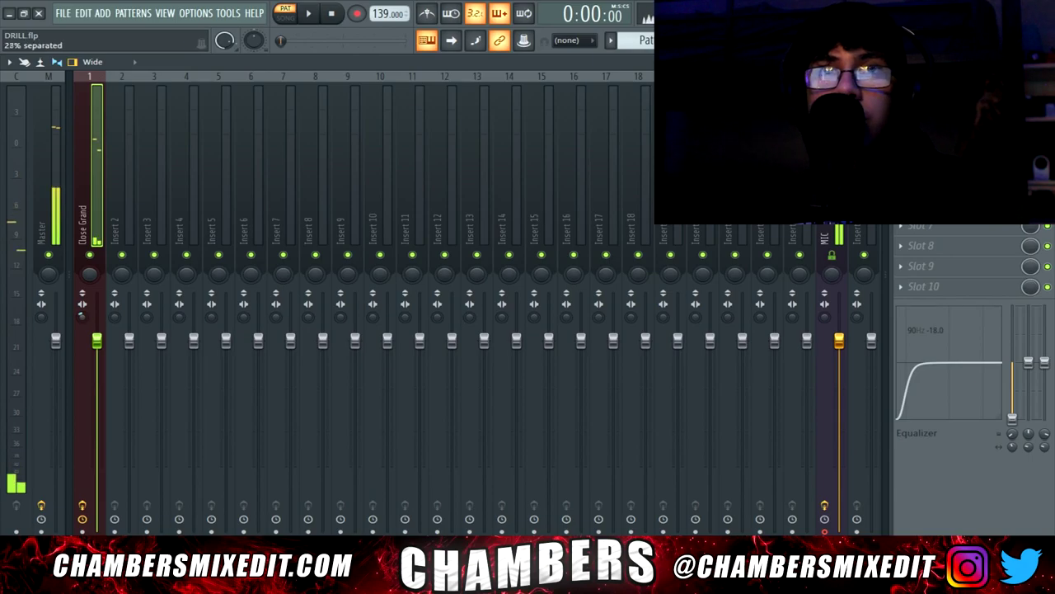
pyautogui.press('space')
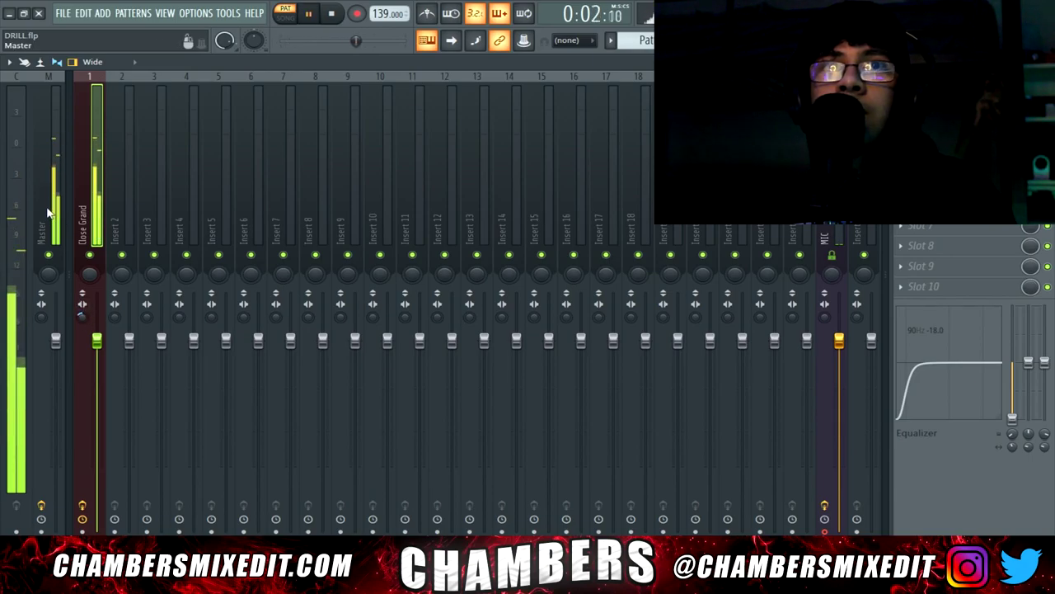
pyautogui.click(960, 103)
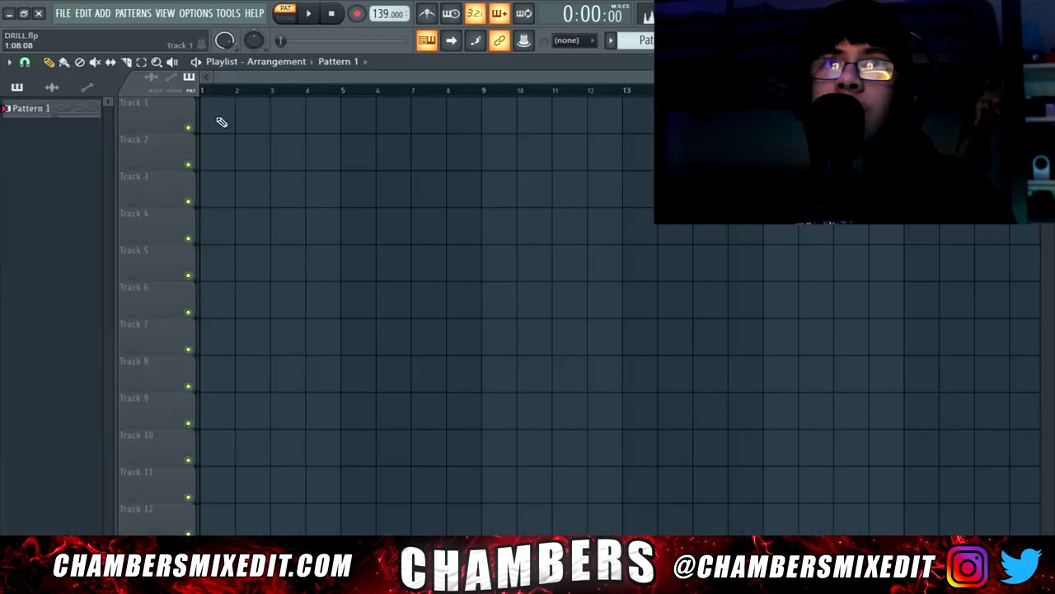
# Place two consecutive Pattern 1 clips on playlist Track 1 from bar 1 to bar 5 and select them all.
pyautogui.click(222, 122)
pyautogui.click(280, 111)
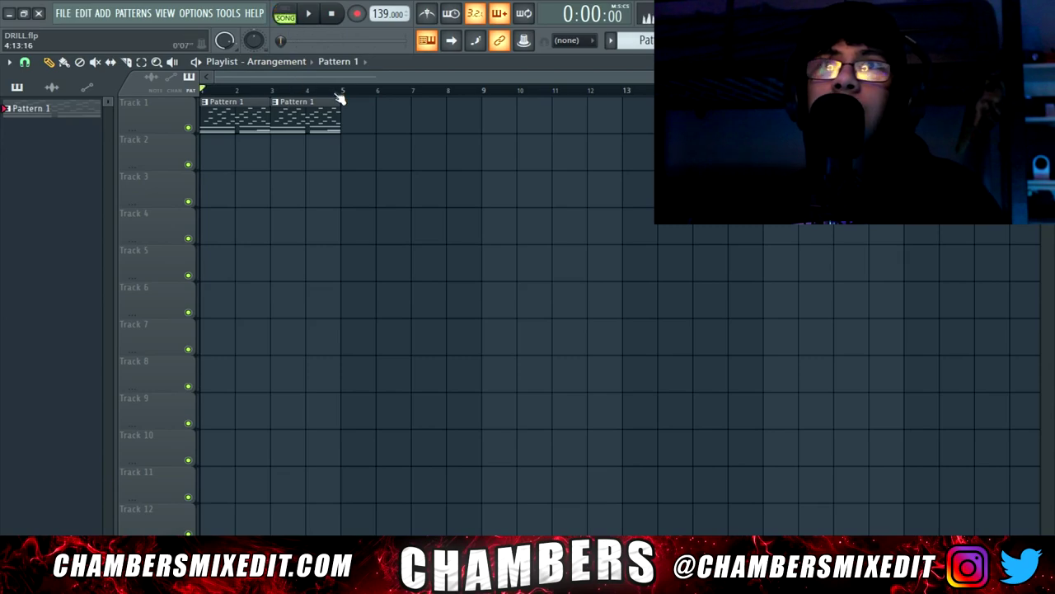
pyautogui.hotkey('ctrl', 'a')
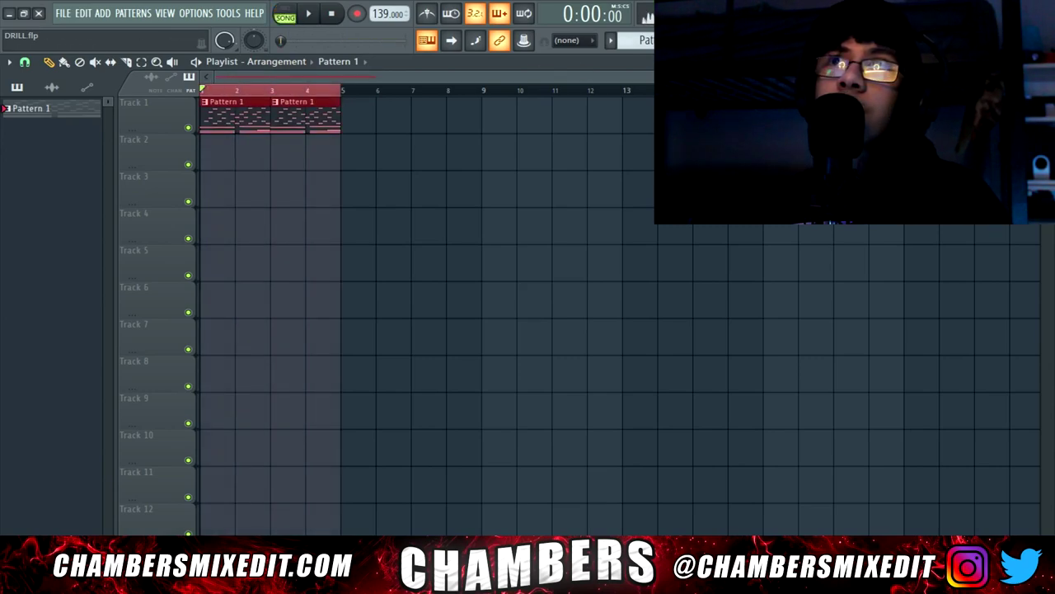
# Record the loop with Edison on the Master track and keep it as a Track 1 audio clip trimmed to bar 9.
pyautogui.hotkey('ctrl', 'e')
pyautogui.moveTo(404, 156); pyautogui.dragTo(424, 150)
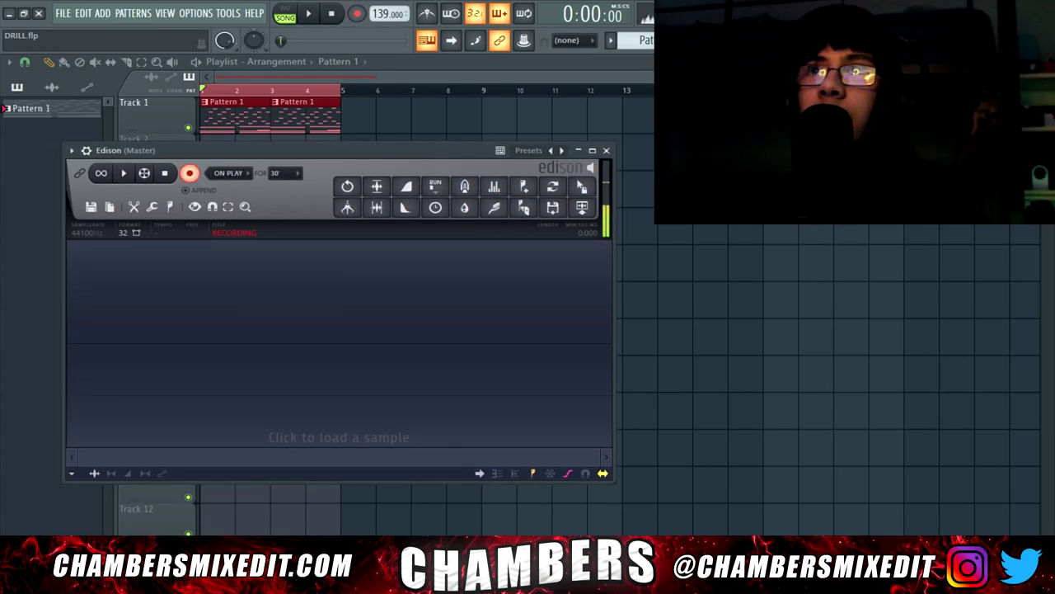
pyautogui.press('F9')
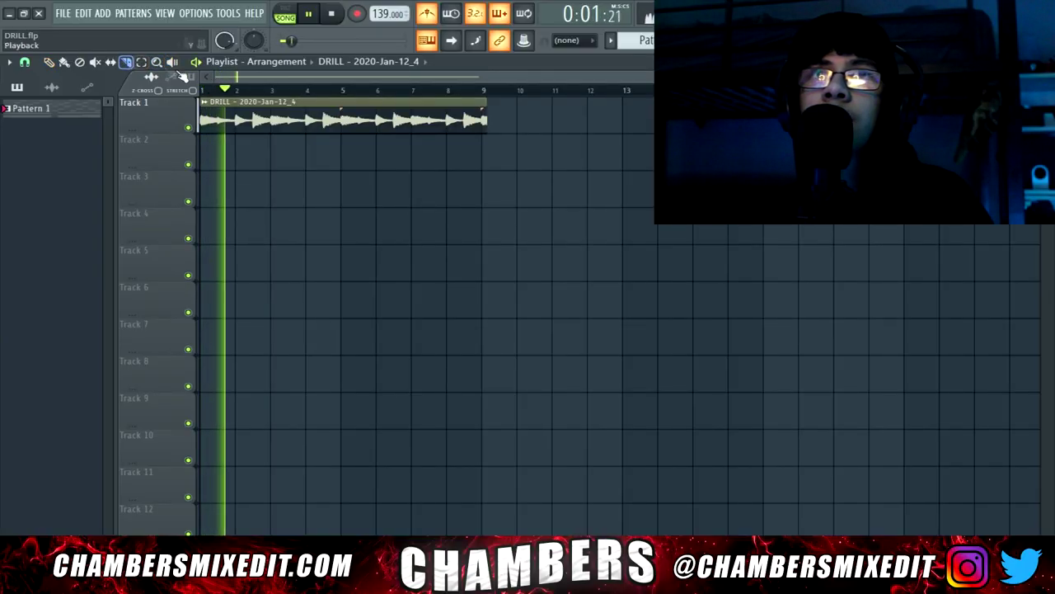
pyautogui.click(50, 63)
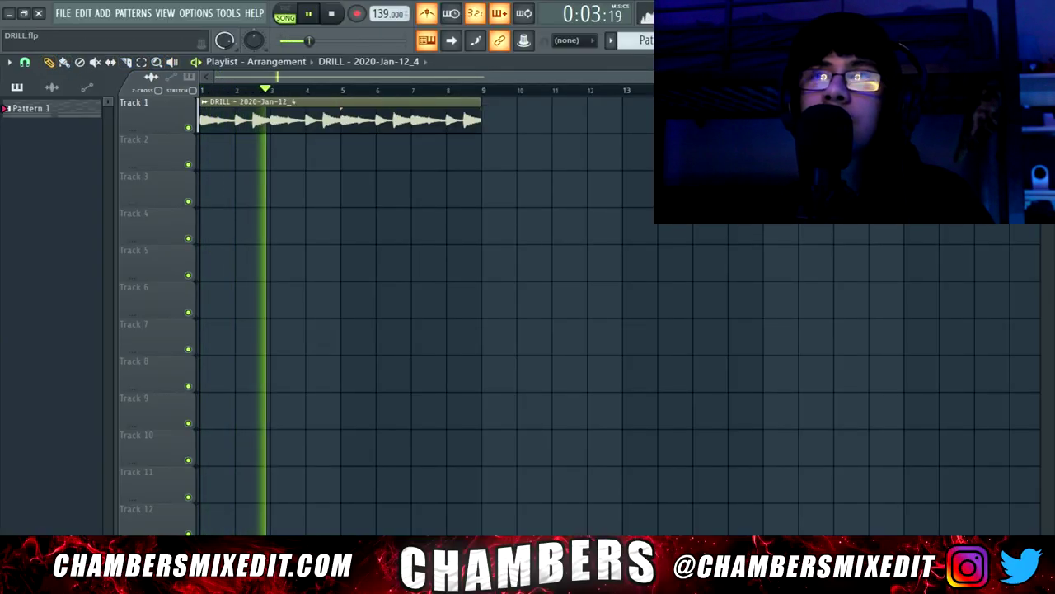
pyautogui.hotkey('shift', 'e')
pyautogui.hotkey('ctrl', 'n')
pyautogui.click(606, 150)
# Delete the two unused recording channels from the Audio group of the channel rack, keeping the latest recording.
pyautogui.press('F6')
pyautogui.rightClick(477, 200)
pyautogui.click(519, 338)
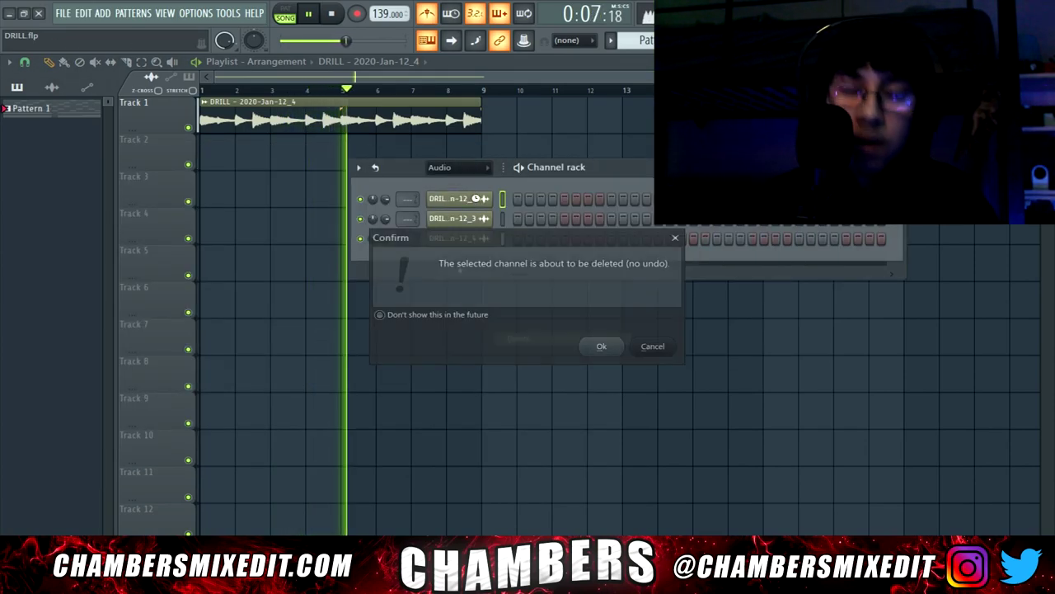
pyautogui.click(601, 347)
pyautogui.rightClick(483, 200)
pyautogui.click(519, 338)
# Rename the remaining audio channel to piano, change its color to gray, and clear its icon.
pyautogui.rightClick(483, 203)
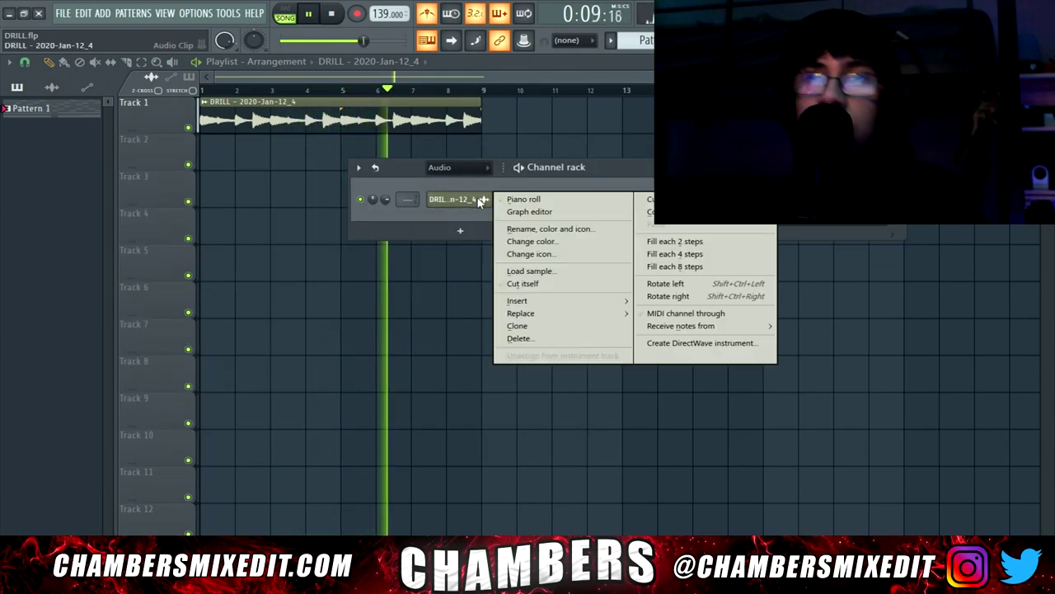
pyautogui.click(521, 229)
pyautogui.write('piano')
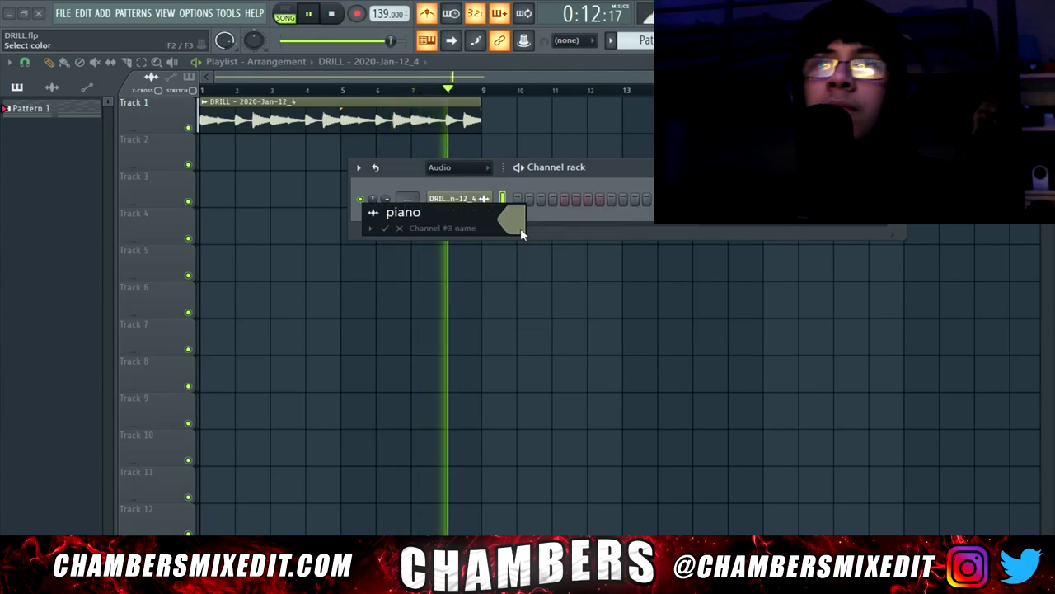
pyautogui.click(525, 232)
pyautogui.click(529, 283)
pyautogui.click(374, 212)
pyautogui.click(378, 161)
pyautogui.press('Return')
# Delete the Sampler and Close Grand channels and clear the old Close Grand mixer track back to defaults.
pyautogui.click(457, 168)
pyautogui.click(456, 183)
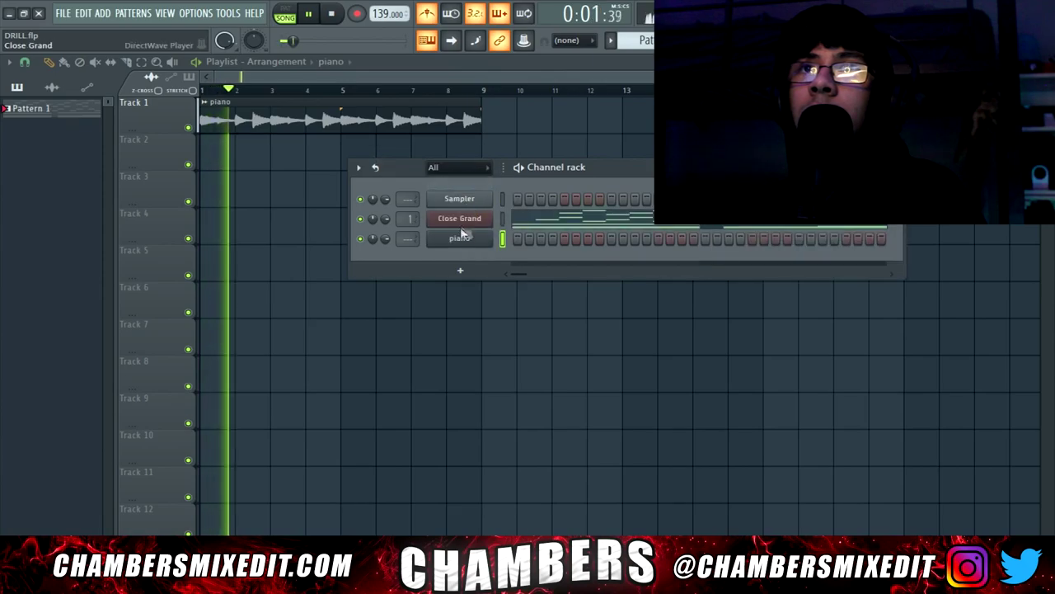
pyautogui.click(464, 218)
pyautogui.click(492, 301)
pyautogui.click(495, 299)
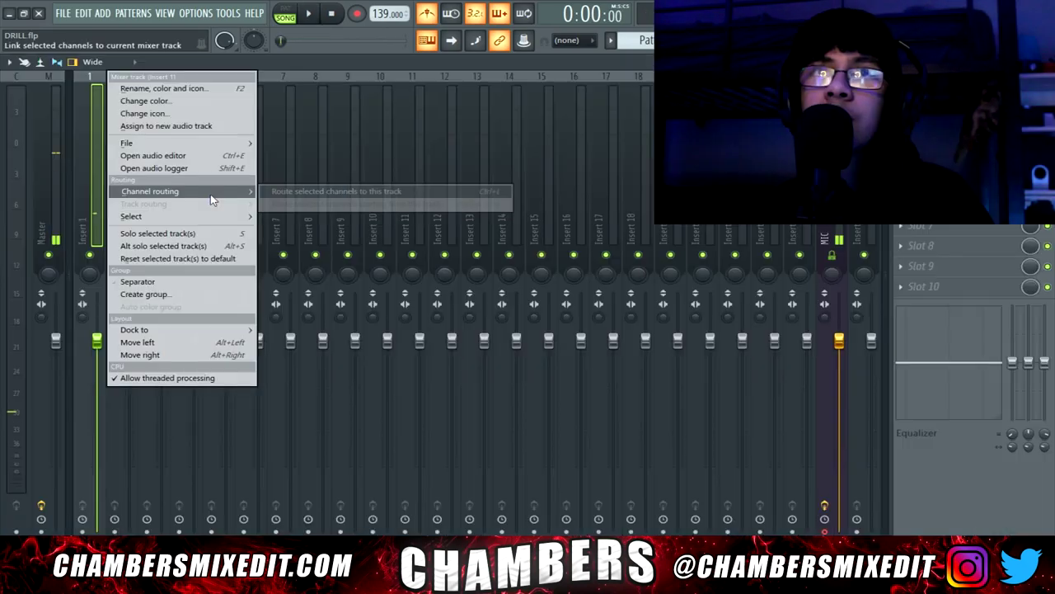
pyautogui.click(289, 194)
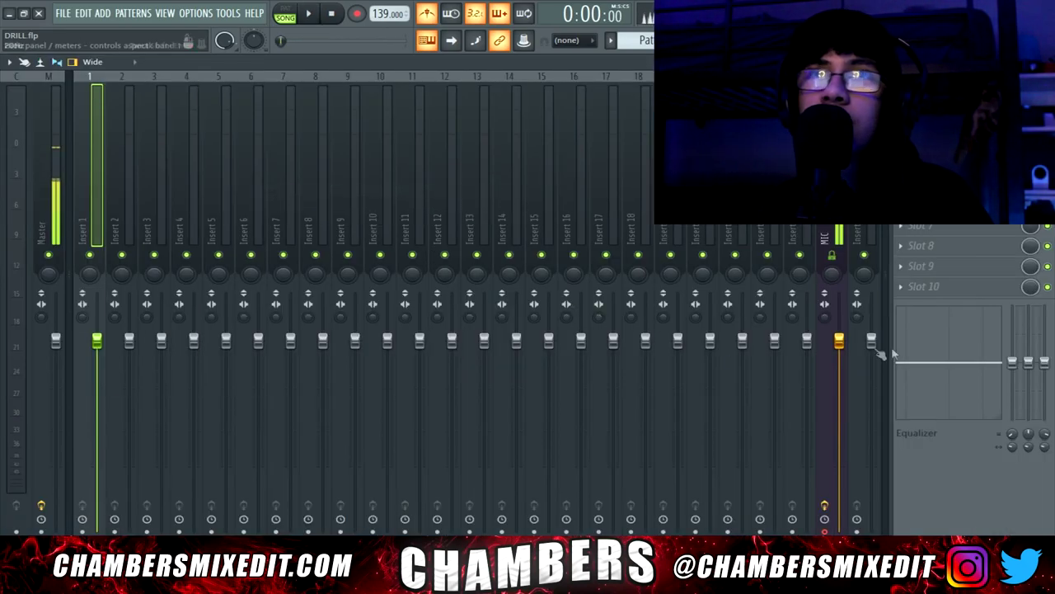
pyautogui.press('F6')
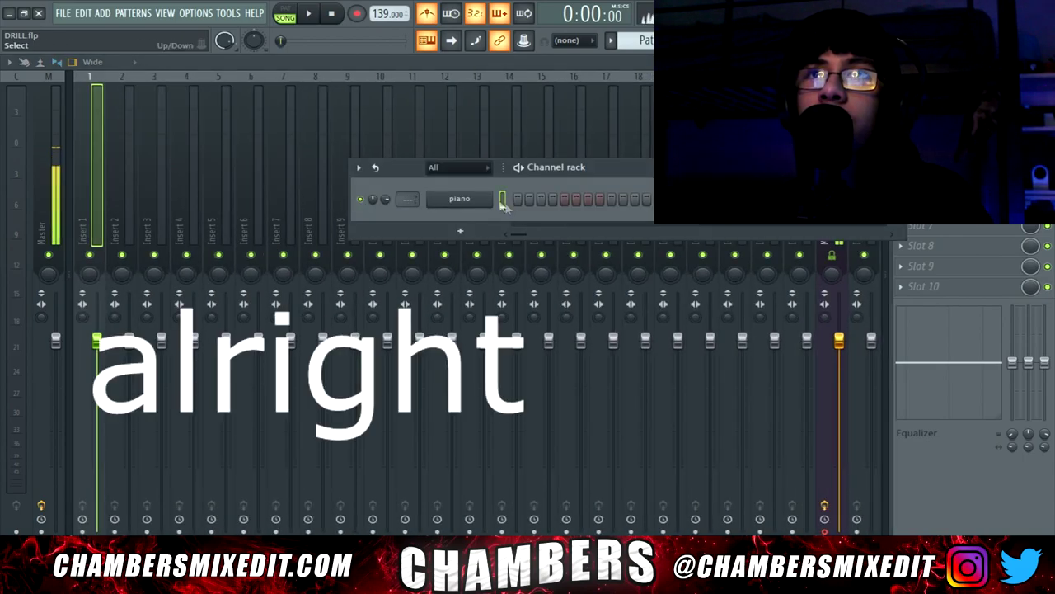
# Route the piano channel to mixer track 1 and cut its low end with the track equalizer's low band.
pyautogui.rightClick(99, 189)
pyautogui.click(271, 191)
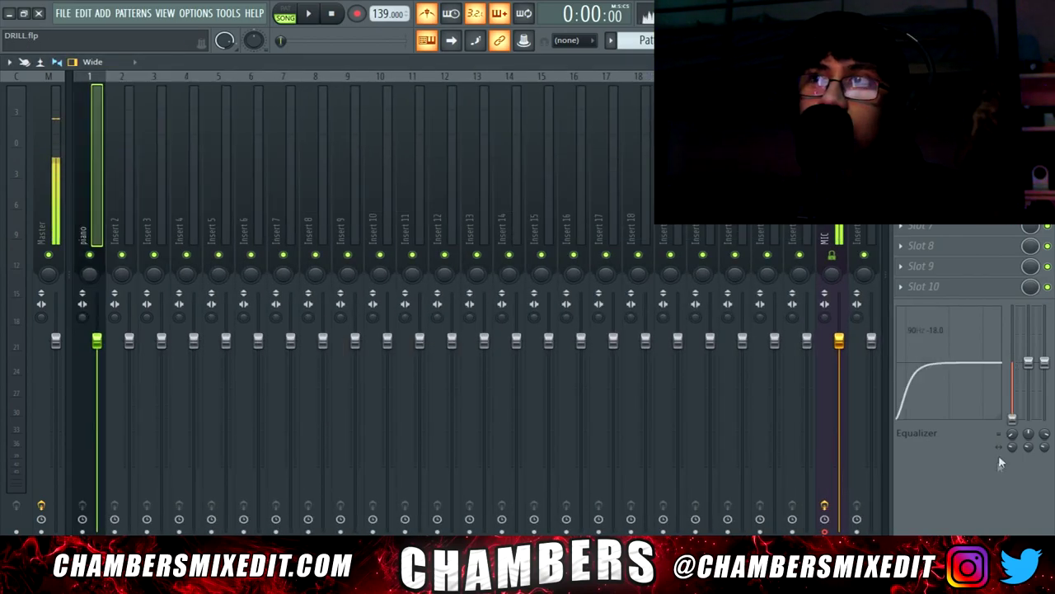
pyautogui.press('space')
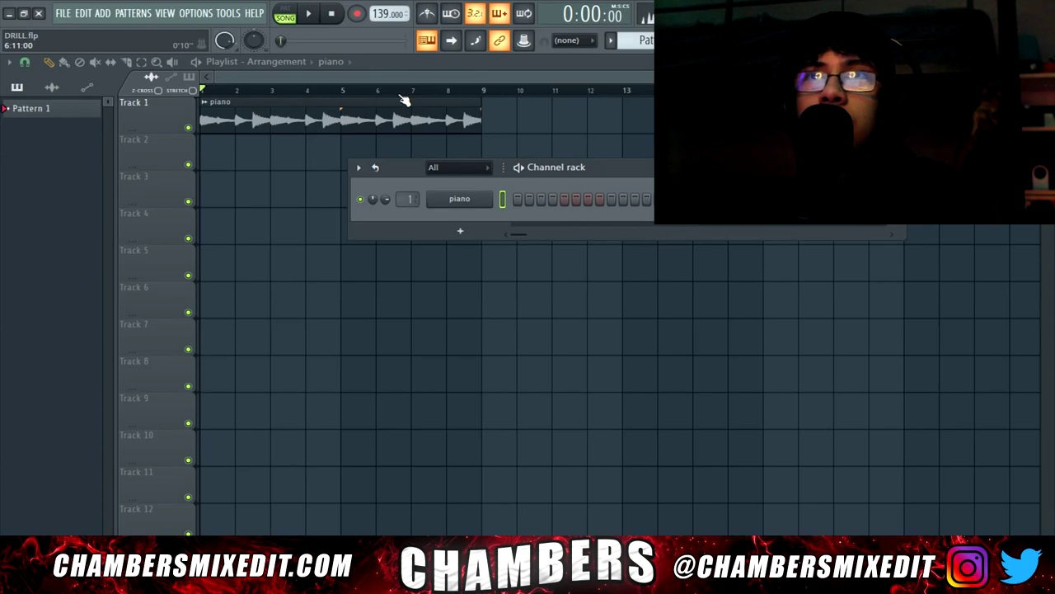
# Refresh the browser, save the project, and load the 808, hat, open hat, snares and kick as channels, taking the 808 from TRAP > BNYX > 808S.
pyautogui.hotkey('alt', 'F8')
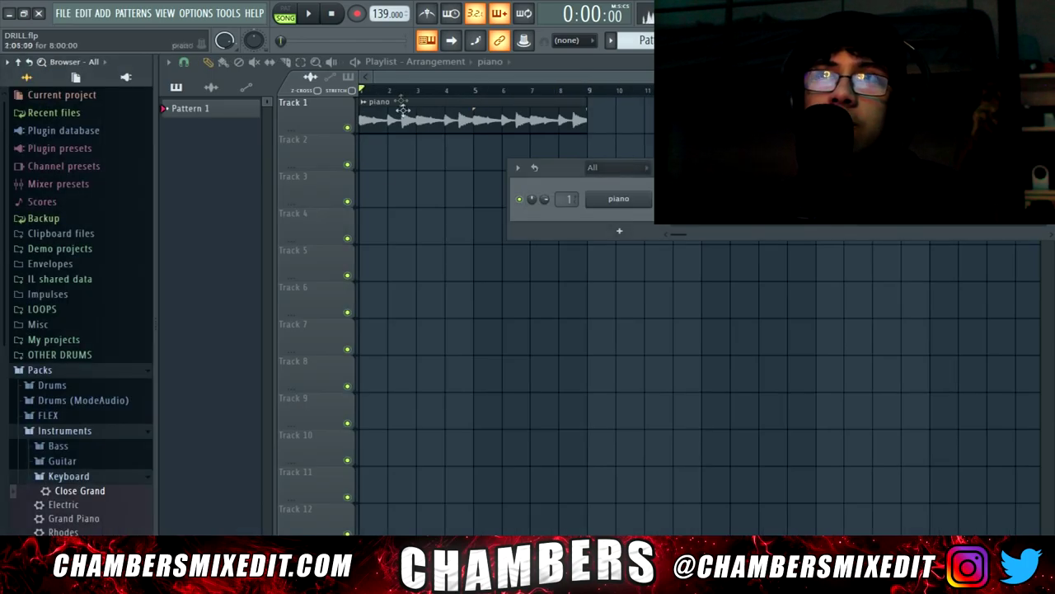
pyautogui.click(20, 63)
pyautogui.hotkey('ctrl', 's')
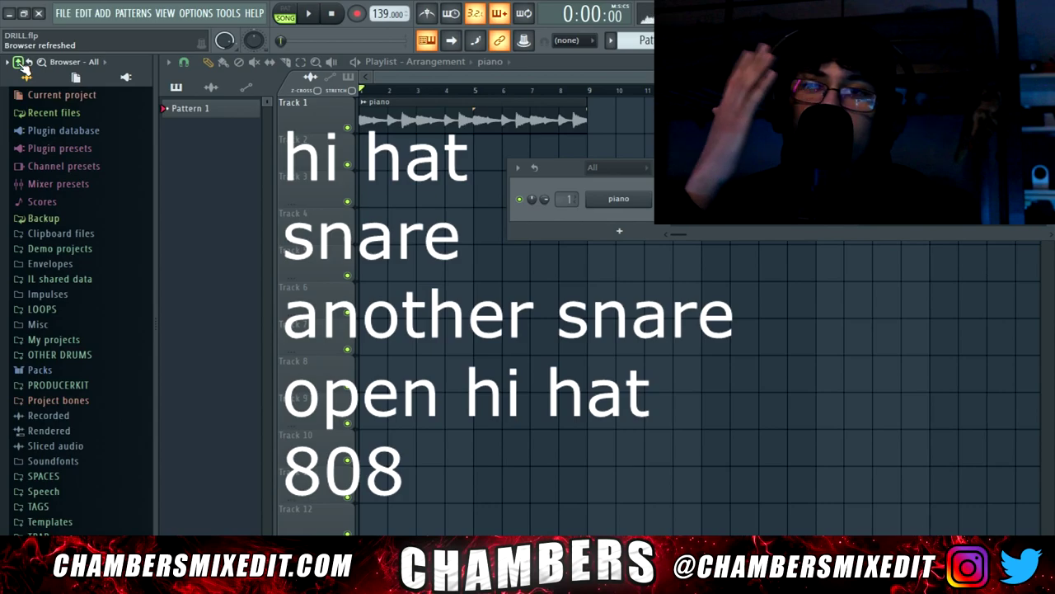
pyautogui.scroll(-4, 52, 420)
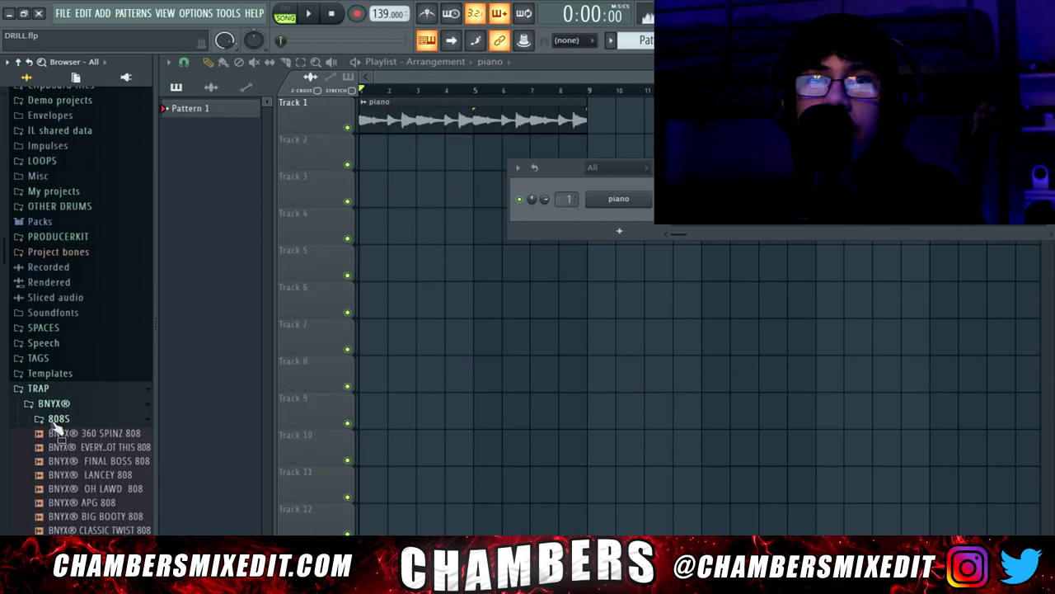
pyautogui.scroll(-8, 79, 446)
pyautogui.rightClick(115, 378)
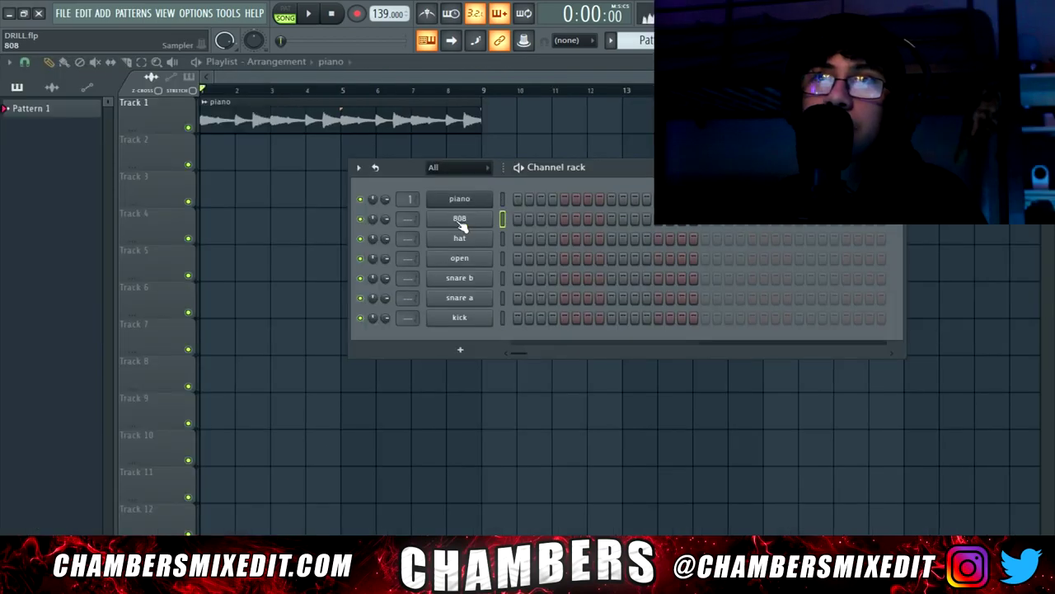
# In the 808 channel's precomputed effects, raise Boost to 5%.
pyautogui.click(460, 222)
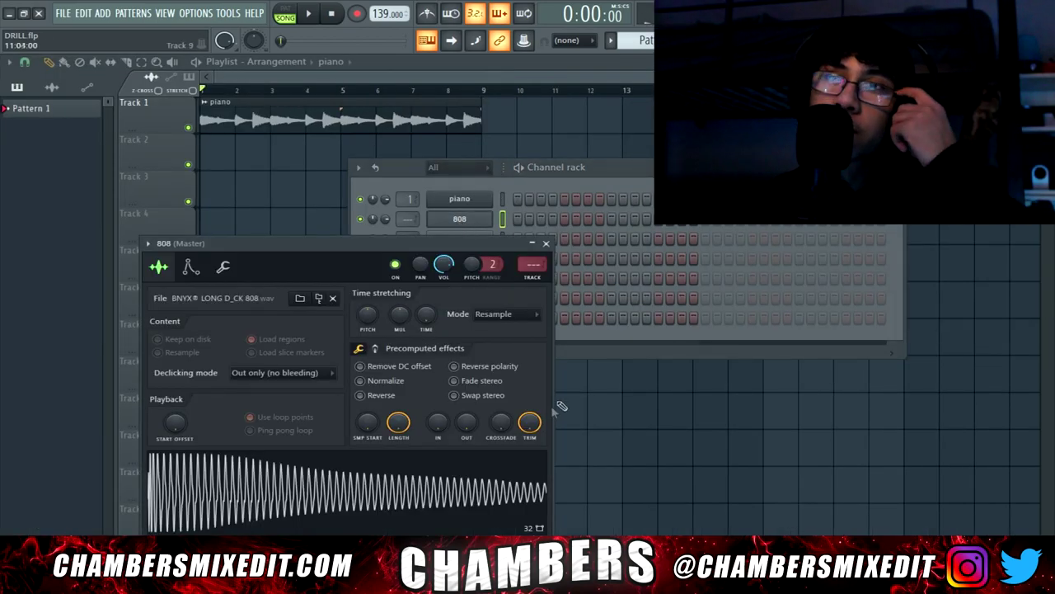
pyautogui.moveTo(530, 421)
pyautogui.mouseDown()
pyautogui.moveTo(530, 486)
pyautogui.moveTo(530, 424)
pyautogui.mouseUp()
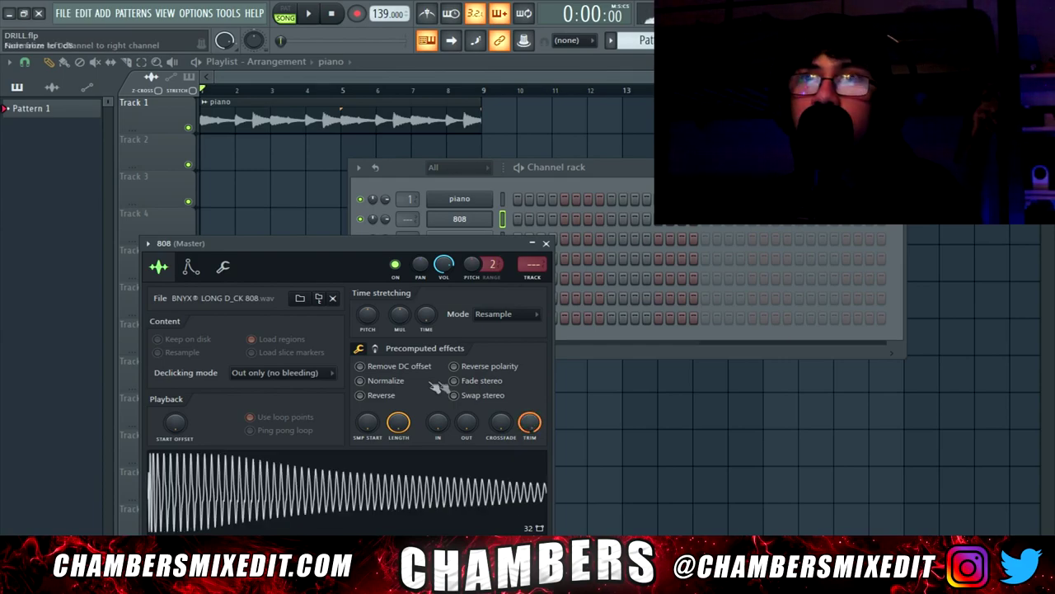
pyautogui.click(376, 350)
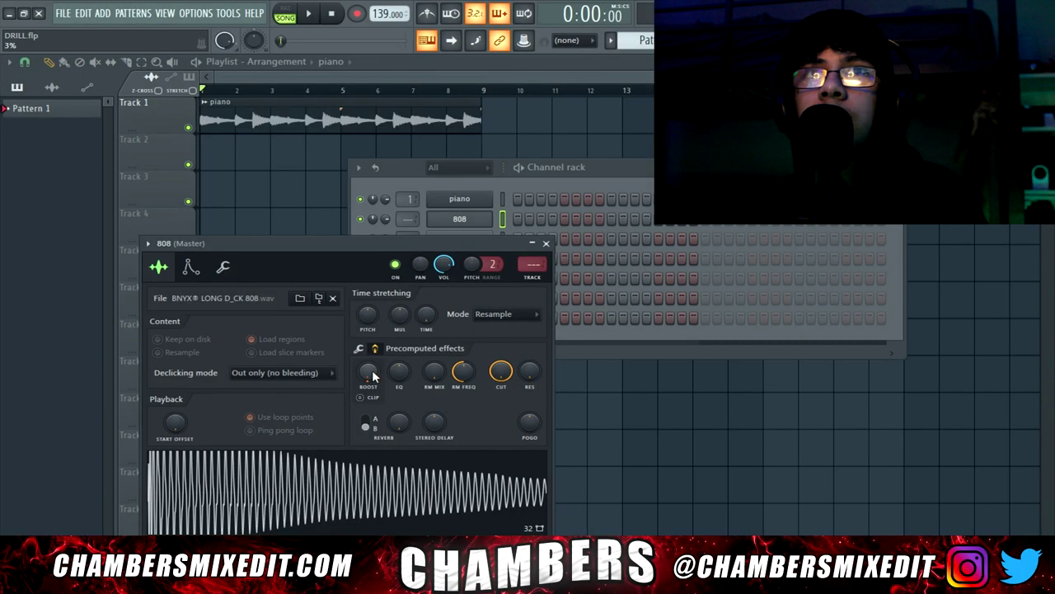
pyautogui.moveTo(368, 371); pyautogui.dragTo(368, 366)
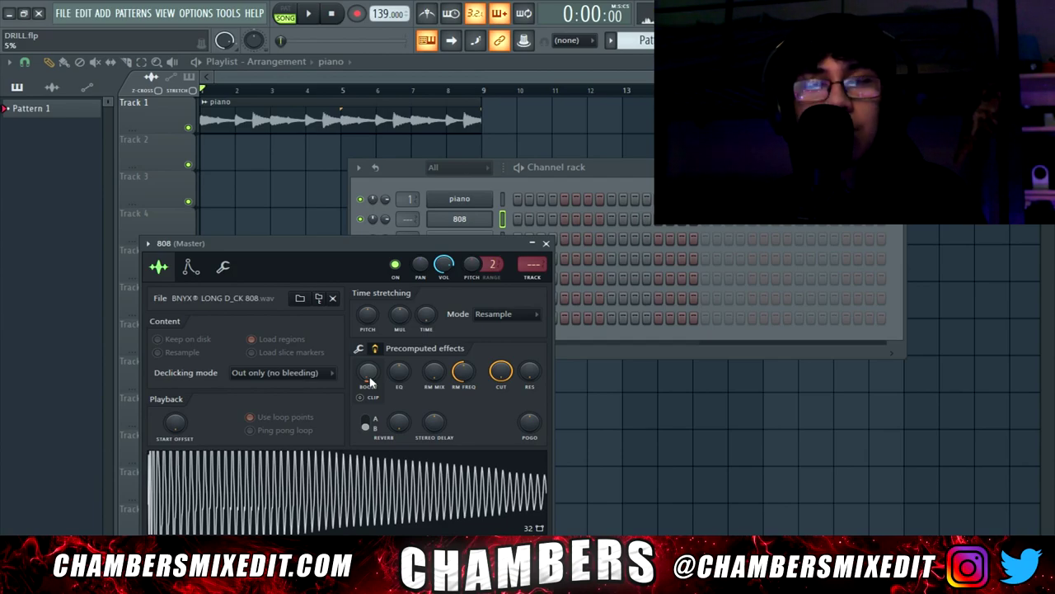
# Enable the 808's volume envelope with full hold and zero attack, decay, sustain and release, and close its settings.
pyautogui.click(190, 268)
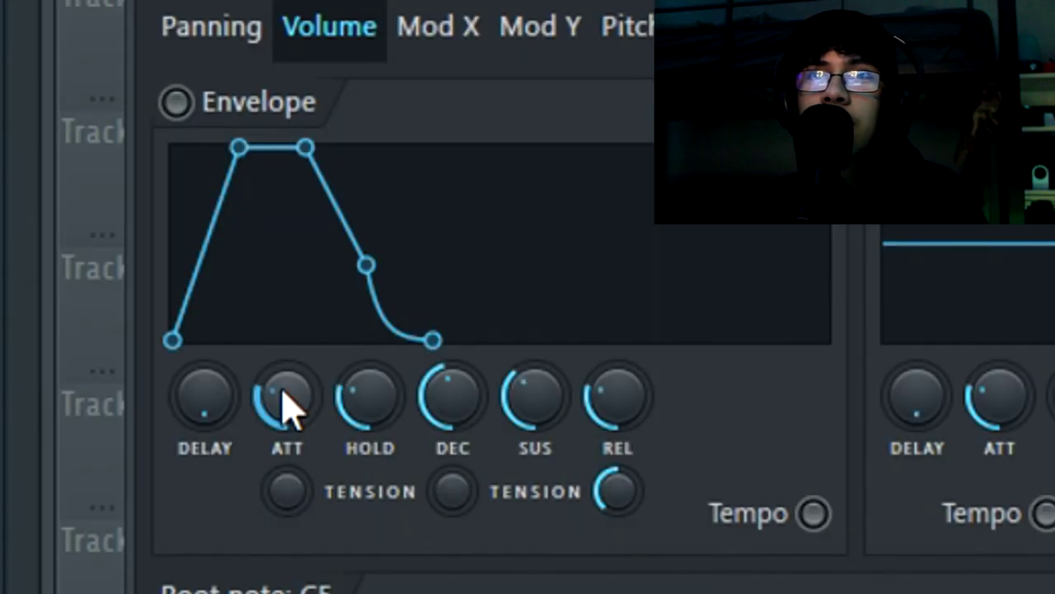
pyautogui.moveTo(188, 399)
pyautogui.mouseDown()
pyautogui.moveTo(188, 409)
pyautogui.moveTo(188, 399)
pyautogui.mouseUp()
pyautogui.moveTo(404, 412); pyautogui.dragTo(462, 386)
pyautogui.moveTo(534, 397); pyautogui.dragTo(535, 417)
pyautogui.moveTo(616, 398); pyautogui.dragTo(617, 412)
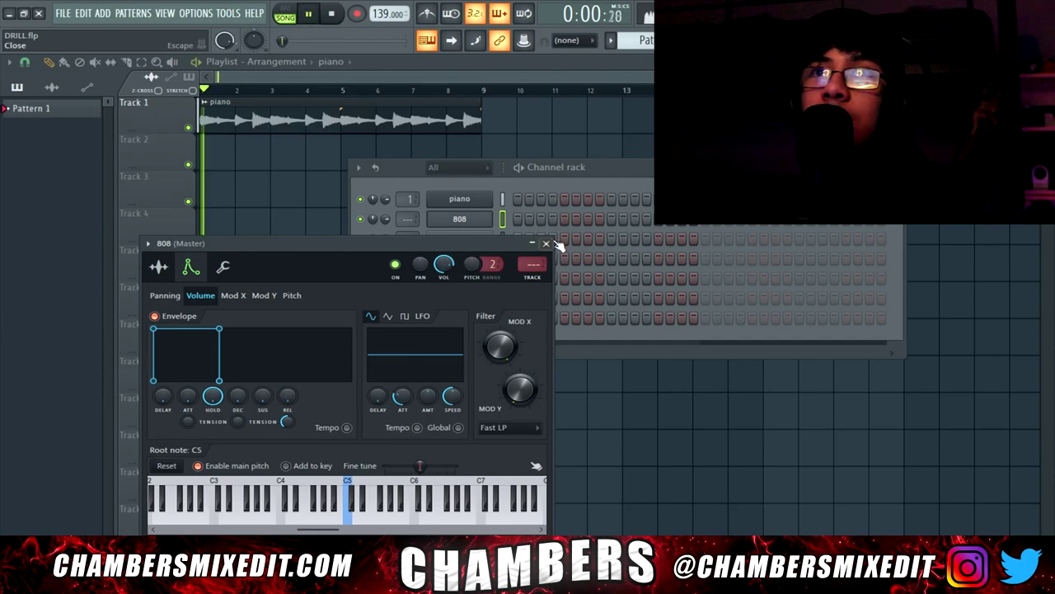
pyautogui.click(548, 243)
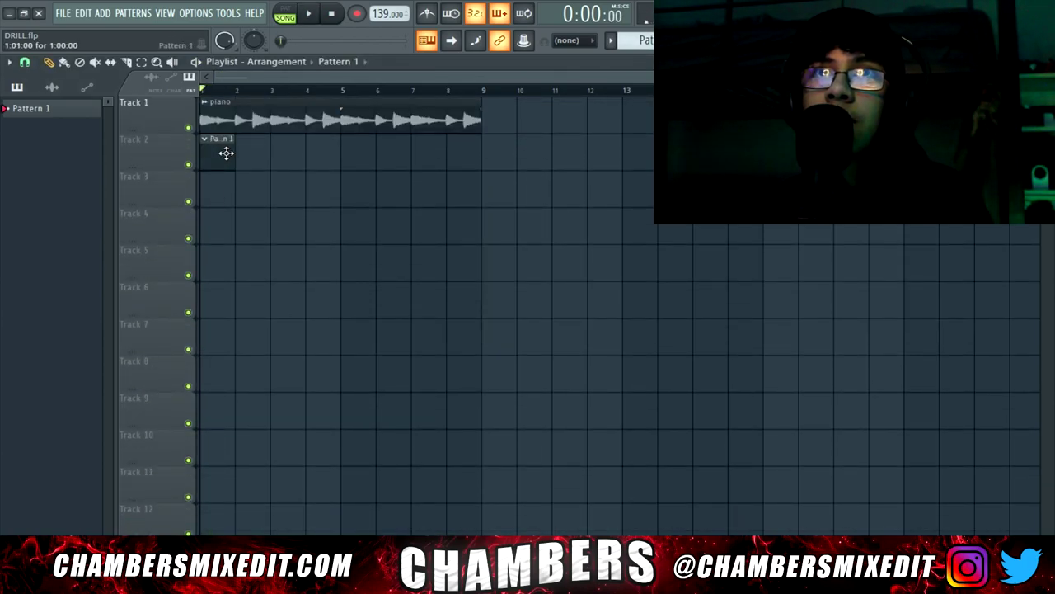
# Place Pattern 1 at bar 1 of Track 2 and tune a short opening 808 note to C#7 against the piano.
pyautogui.press('space')
pyautogui.press('F7')
pyautogui.press('space')
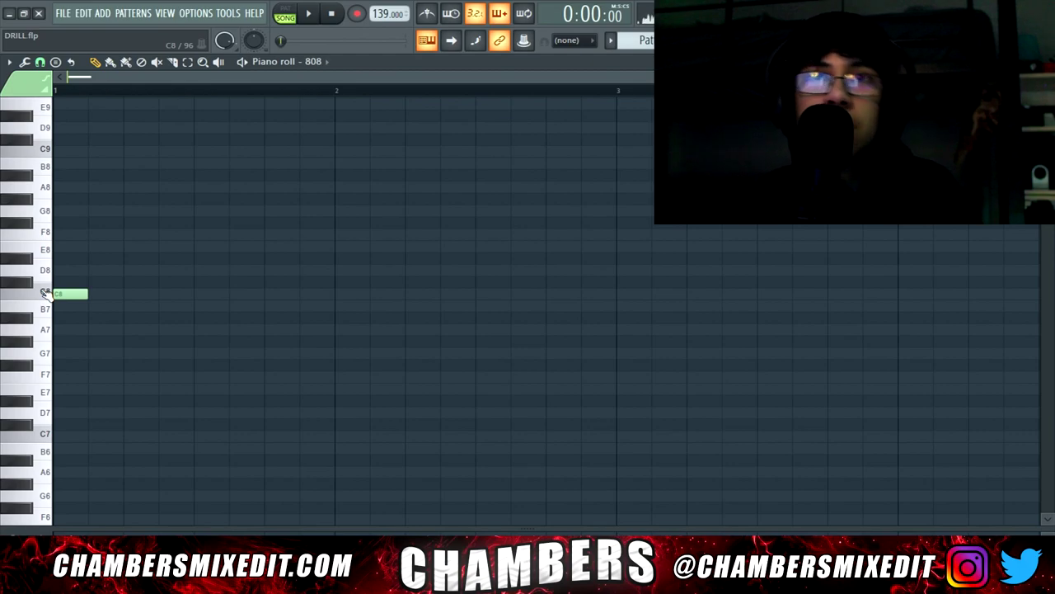
pyautogui.hotkey('shift', 'Up')
pyautogui.press('space')
pyautogui.press('space')
pyautogui.hotkey('ctrl', 'Down')
pyautogui.press('space')
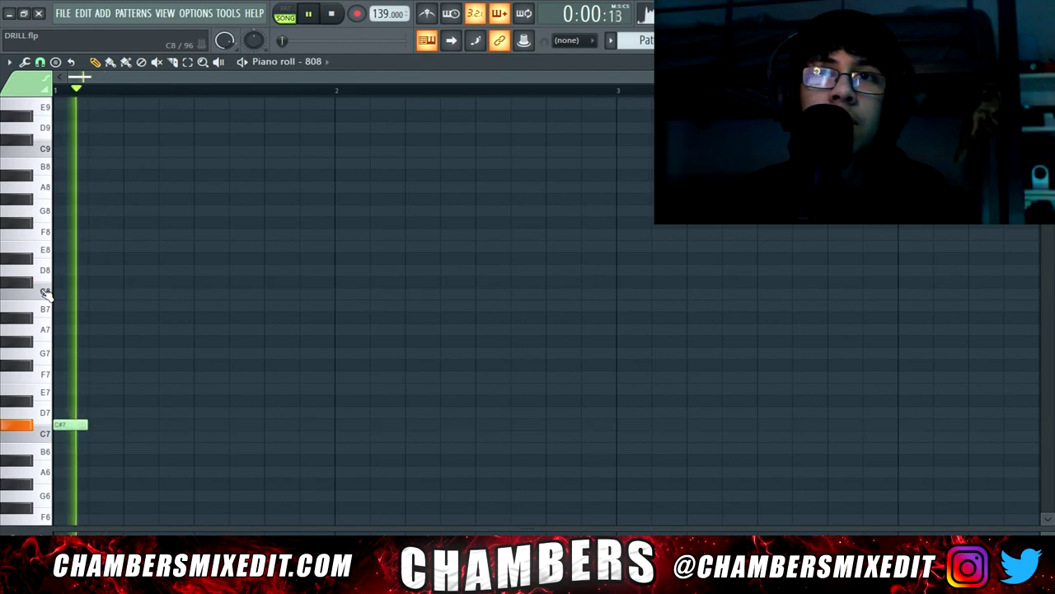
pyautogui.press('space')
# Extend the opening 808 note to one and a half bars and lower it to C#5, checking it by playback.
pyautogui.moveTo(87, 426); pyautogui.dragTo(331, 429)
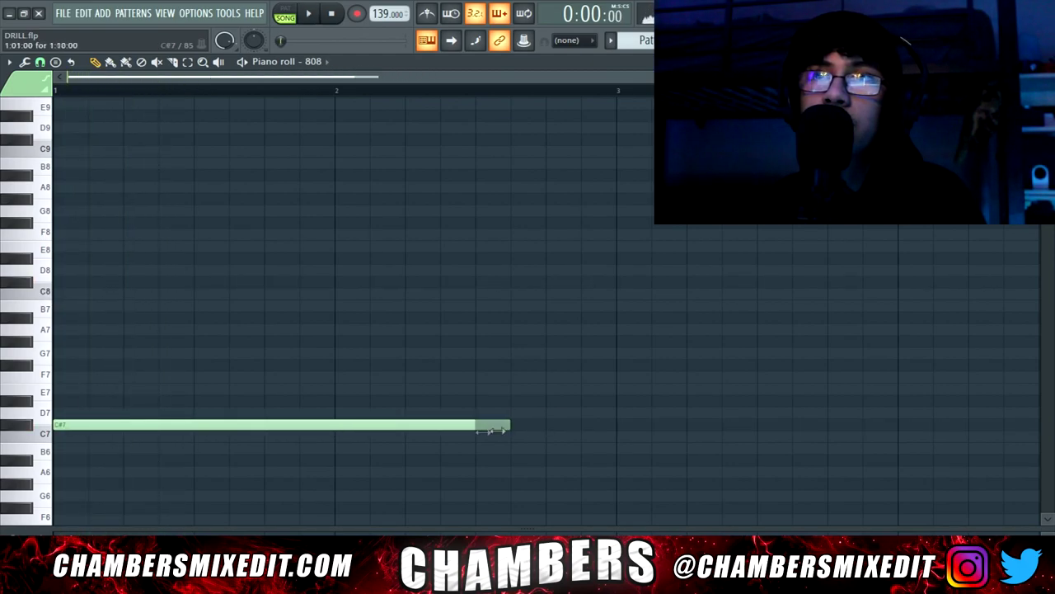
pyautogui.press('space')
pyautogui.hotkey('ctrl', 'Down')
pyautogui.press('space')
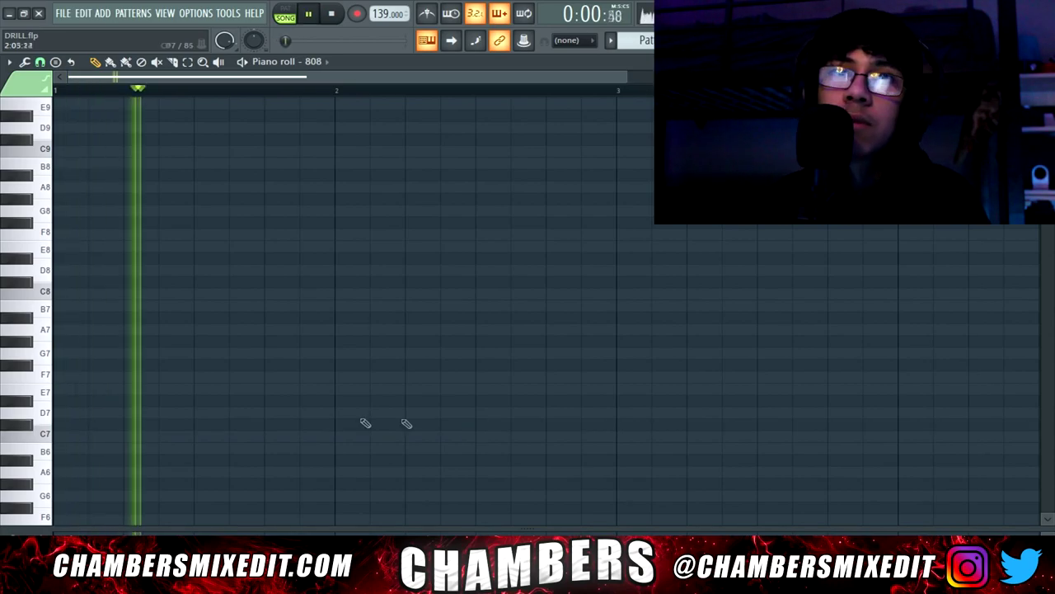
pyautogui.press('space')
pyautogui.scroll(-4, 367, 420)
pyautogui.hotkey('ctrl', 'Down')
pyautogui.press('space')
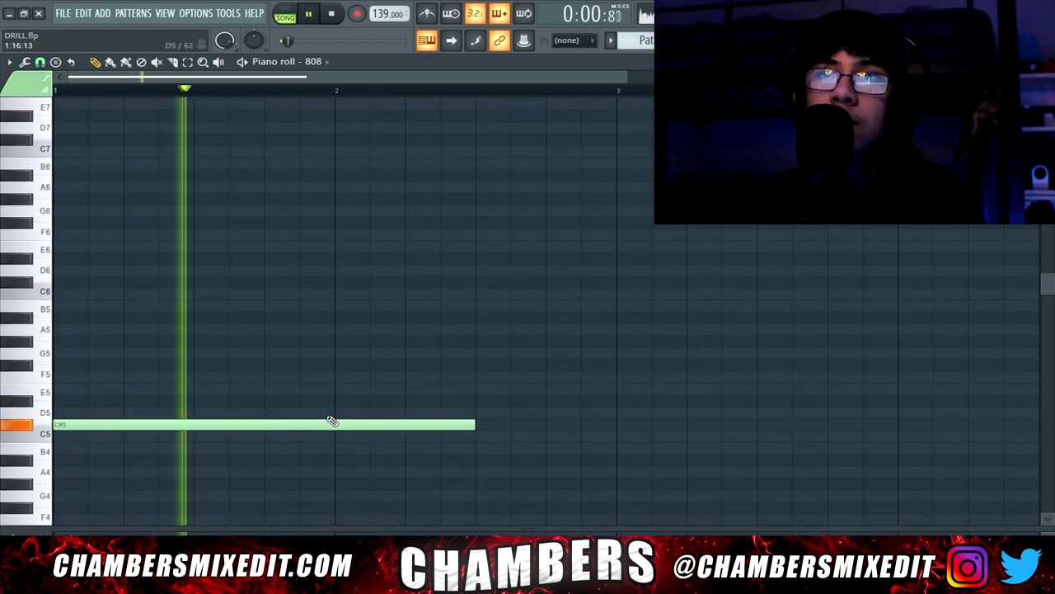
pyautogui.press('space')
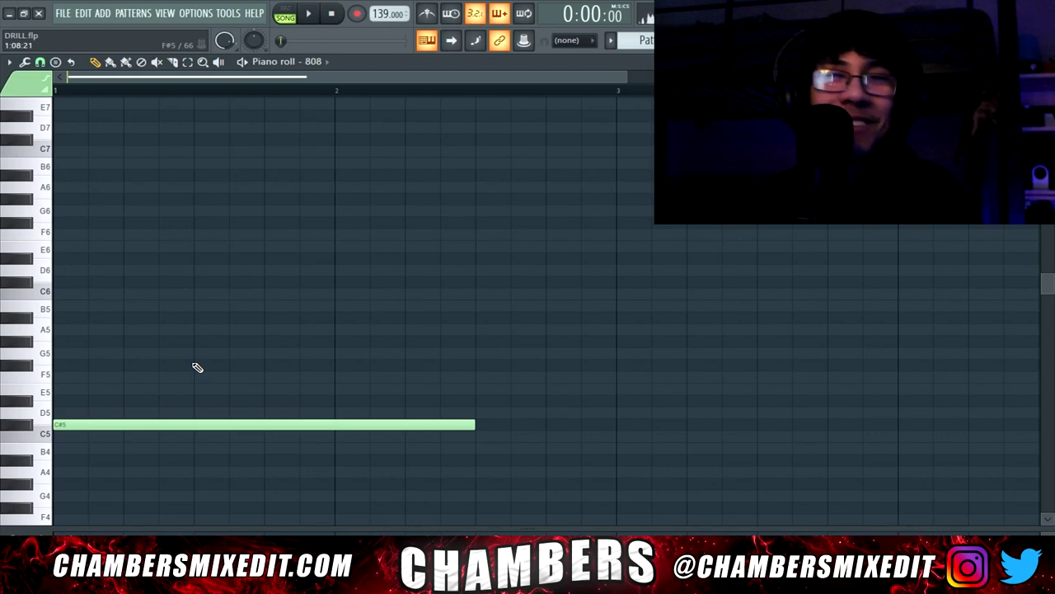
# Raise the opening 808 note to C#6 and add short A6 and G#6 notes at the end of bar 2, discarding the long G#6 note.
pyautogui.press('space')
pyautogui.scroll(-2, 203, 352)
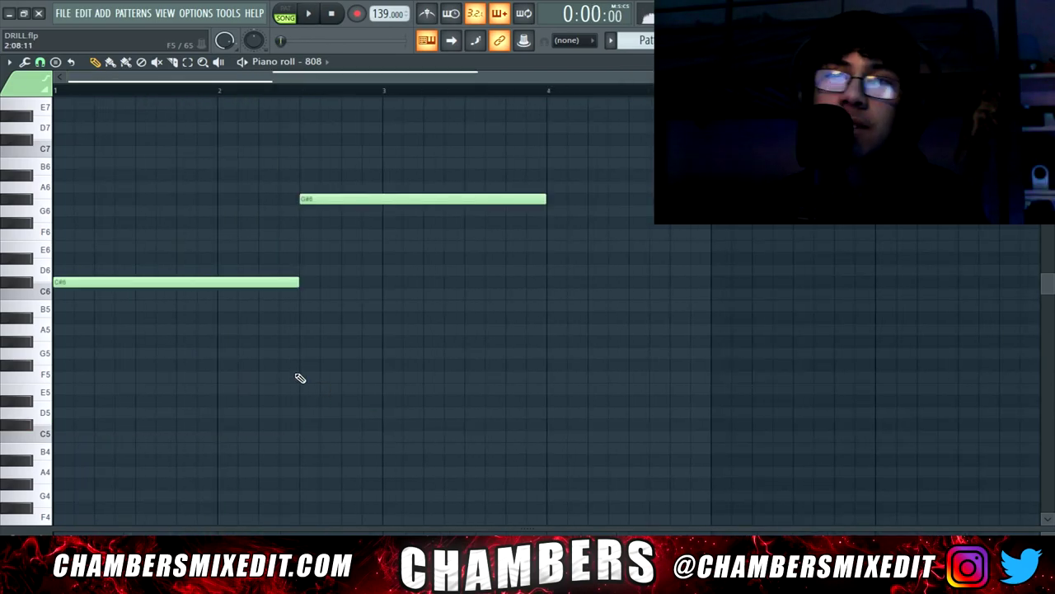
pyautogui.press('space')
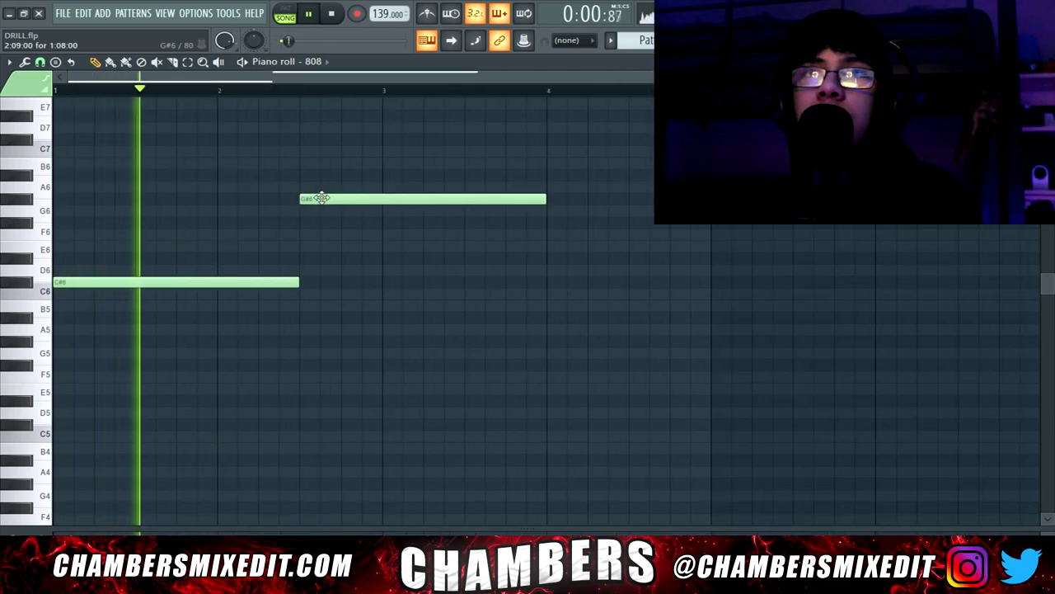
pyautogui.press('space')
pyautogui.hotkey('ctrl', 'z')
pyautogui.press('space')
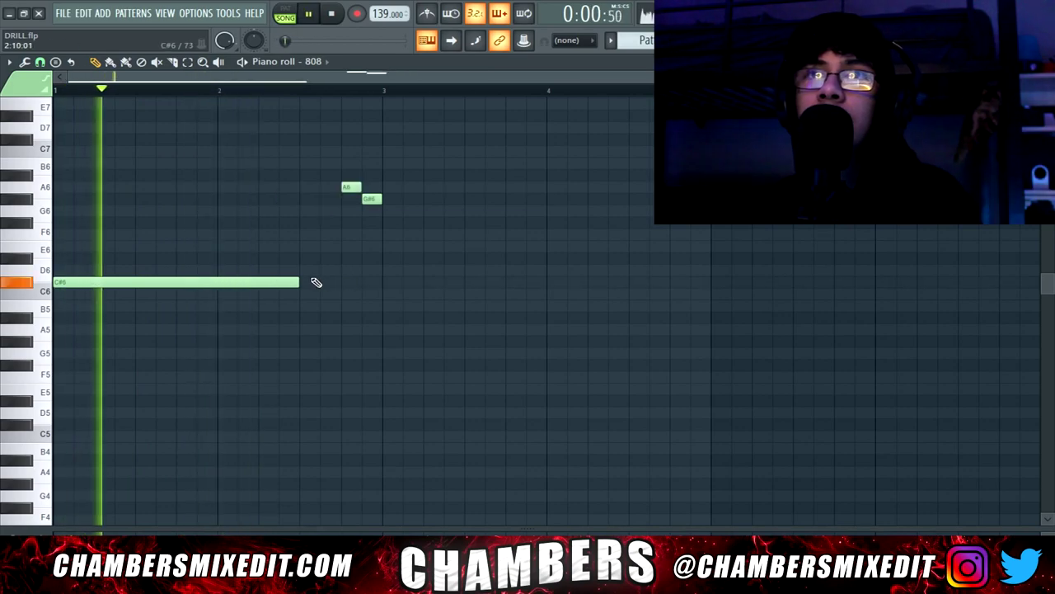
# Extend the opening C#6 note up to the A6 note and add C#6 notes beneath the A6 and at bar 3.
pyautogui.moveTo(301, 281); pyautogui.dragTo(333, 282)
pyautogui.click(384, 282)
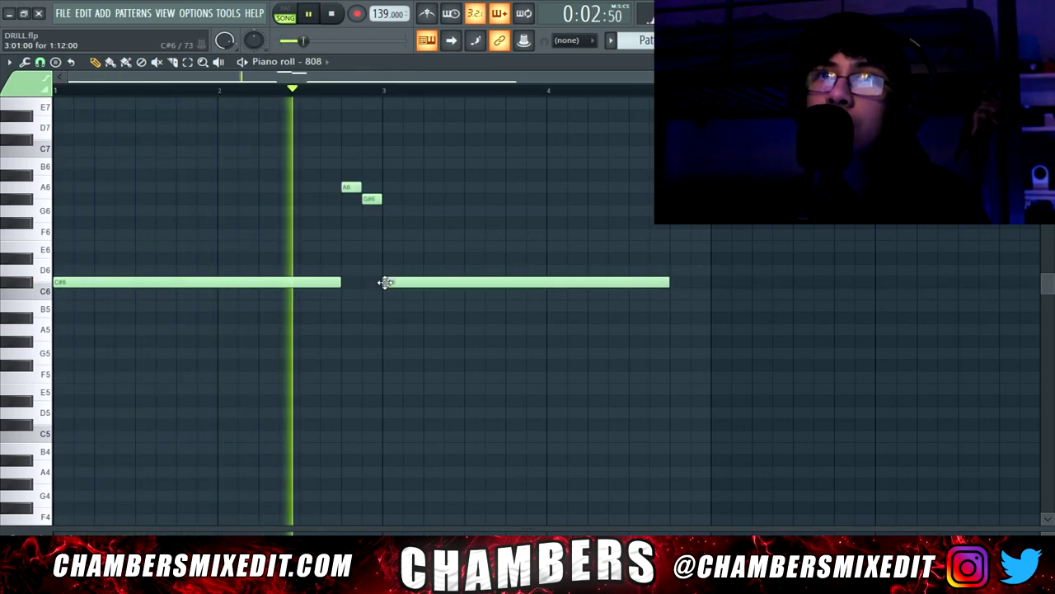
pyautogui.press('space')
pyautogui.click(350, 282)
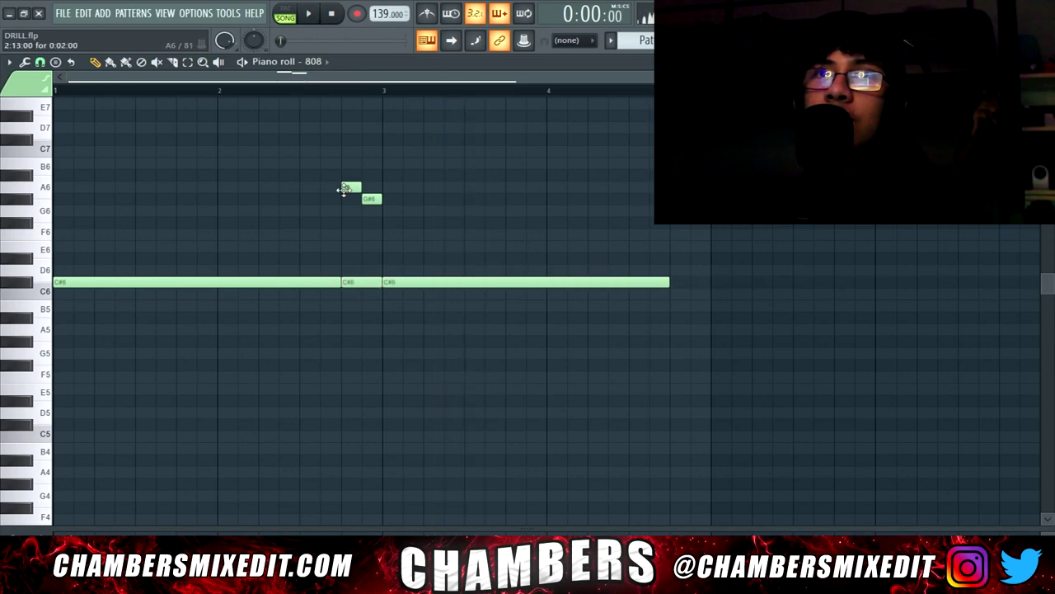
# Turn the A6 note at the end of bar 2 into a slide note and shorten the C#6 beneath it to two steps.
pyautogui.doubleClick(346, 189)
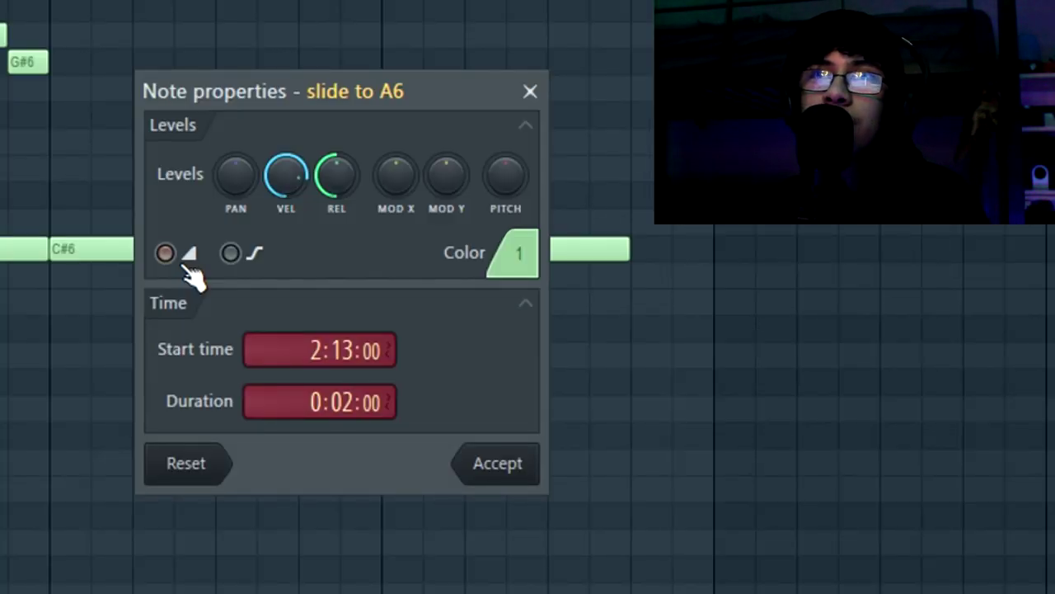
pyautogui.click(480, 456)
pyautogui.press('space')
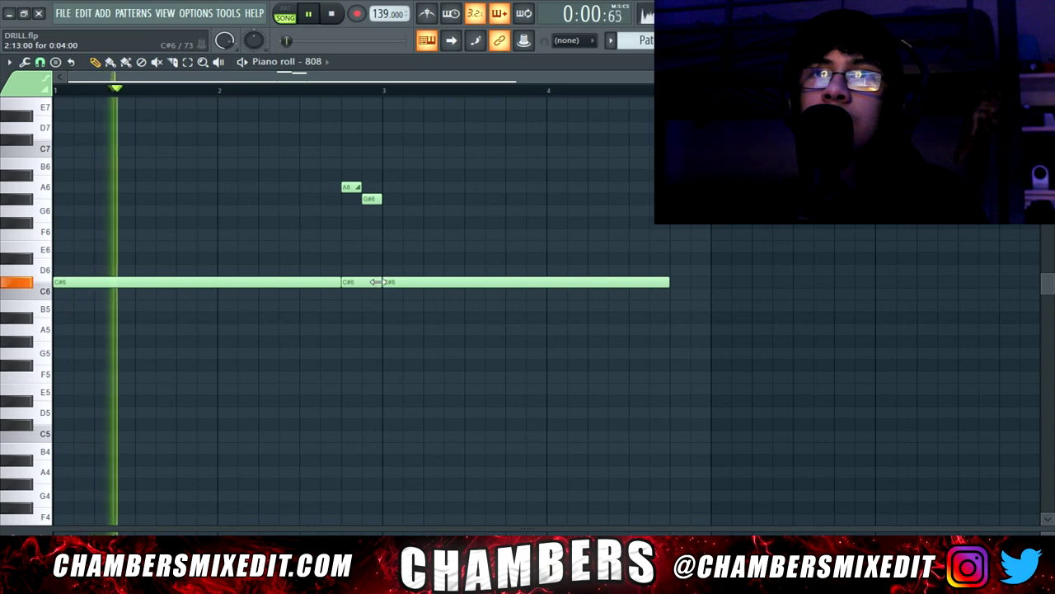
pyautogui.scroll(3, 355, 283)
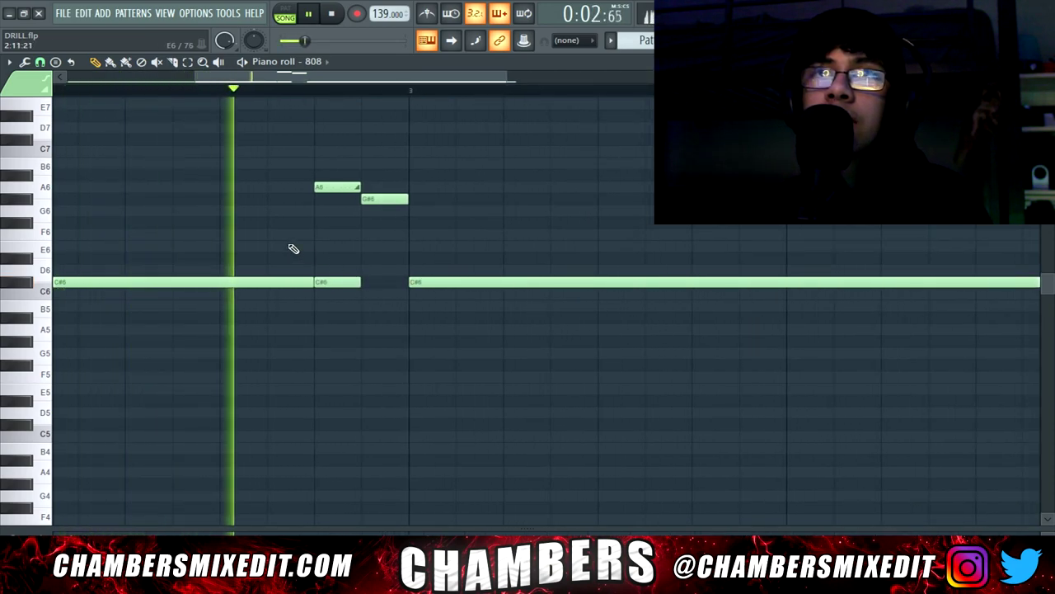
pyautogui.press('space')
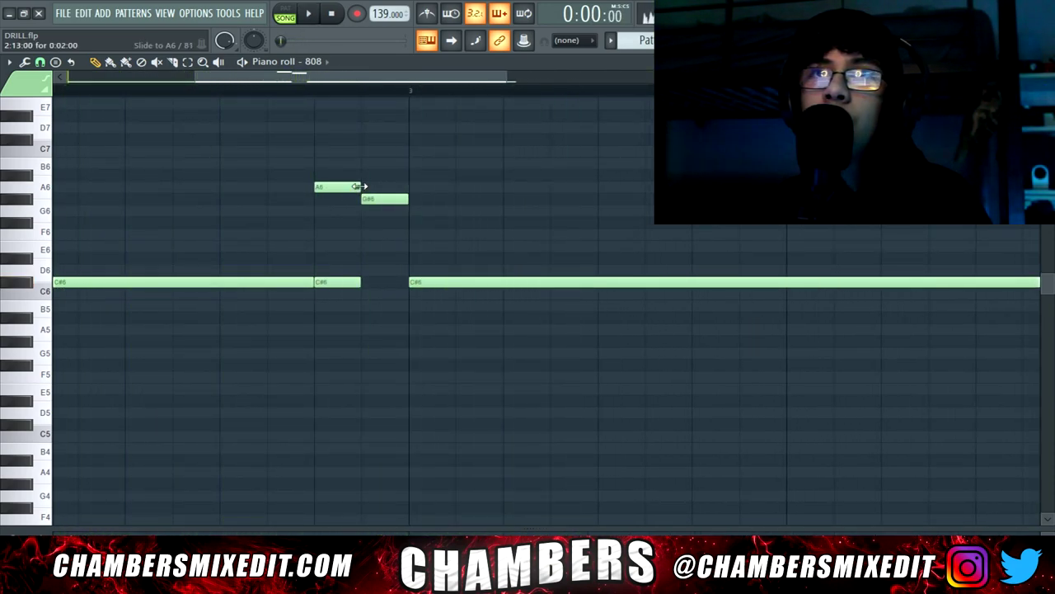
# Shorten the A6 slide note at the end of bar 2 to about one step, auditioning the glide.
pyautogui.moveTo(336, 193); pyautogui.dragTo(268, 200)
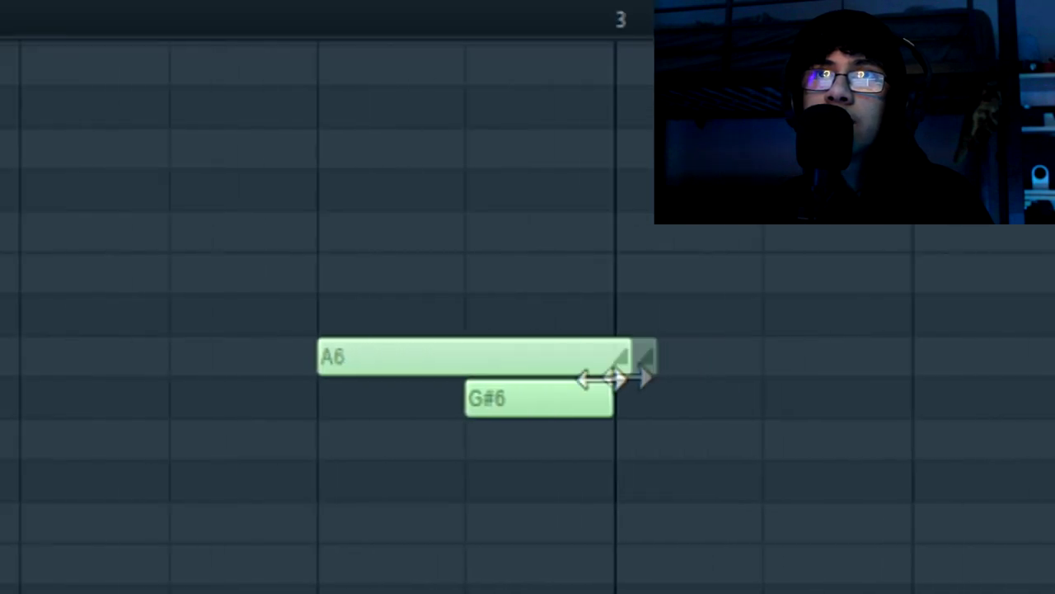
pyautogui.moveTo(83, 401); pyautogui.dragTo(445, 384)
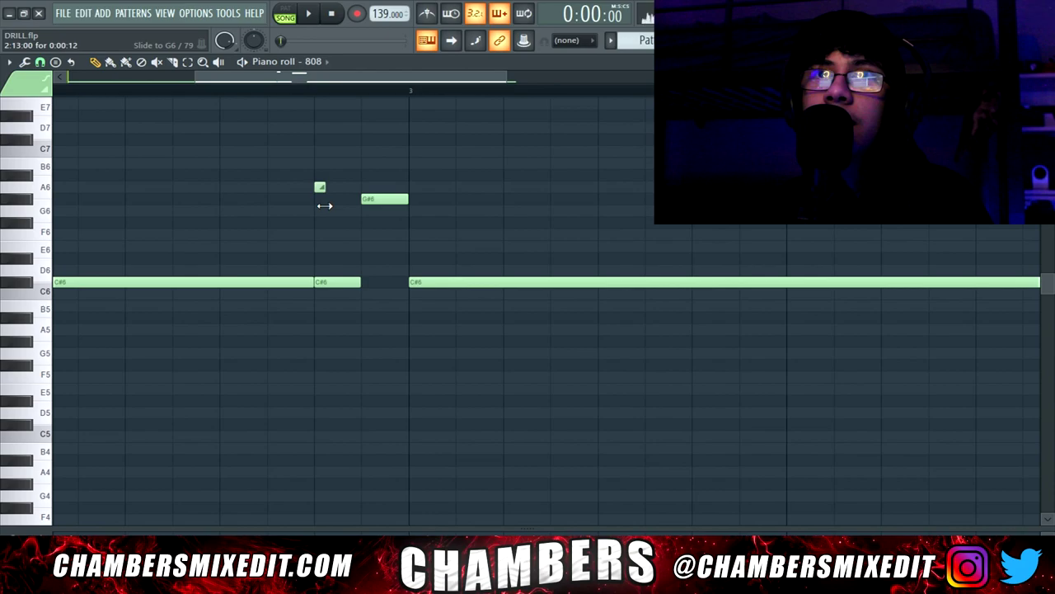
pyautogui.press('space')
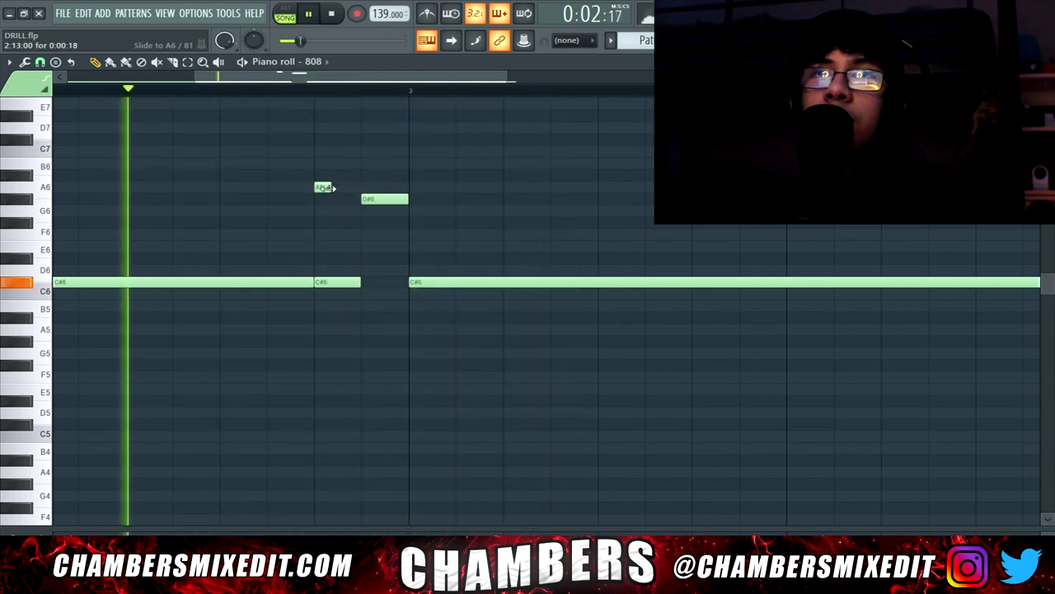
pyautogui.press('space')
pyautogui.moveTo(325, 188); pyautogui.dragTo(333, 187)
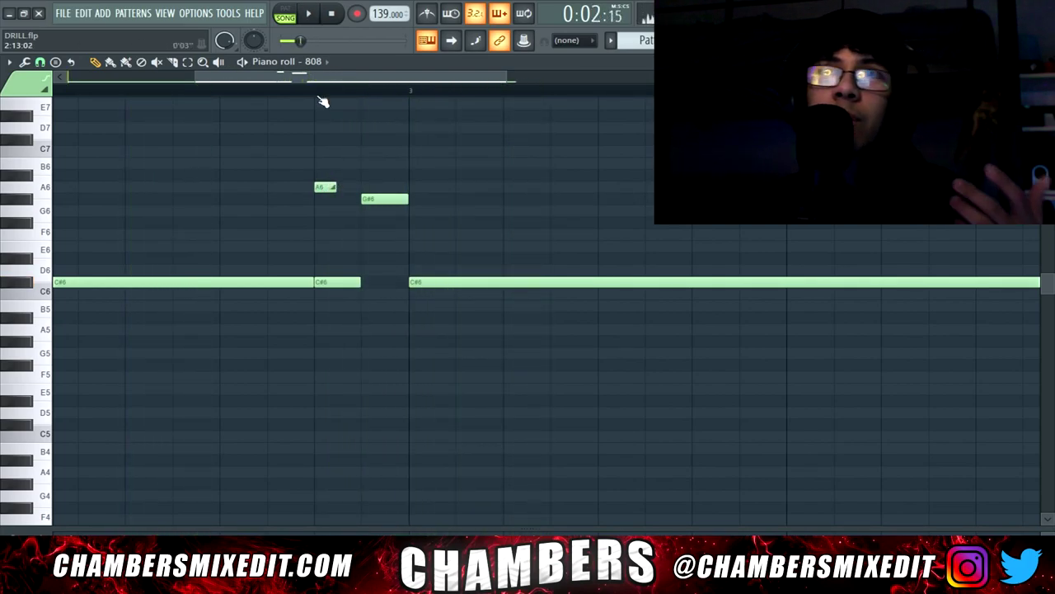
pyautogui.press('space')
pyautogui.scroll(-3, 295, 159)
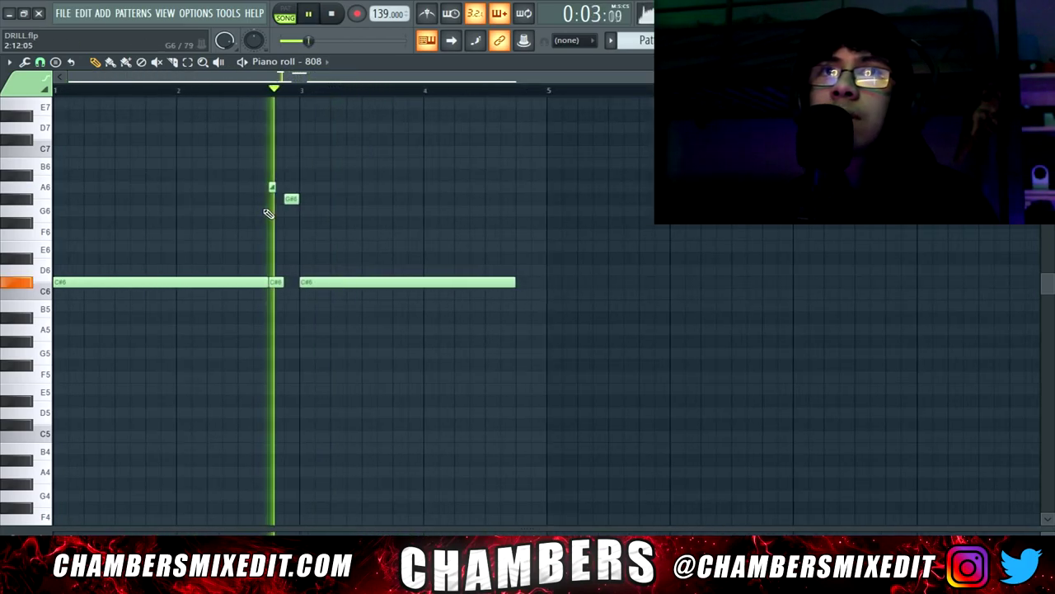
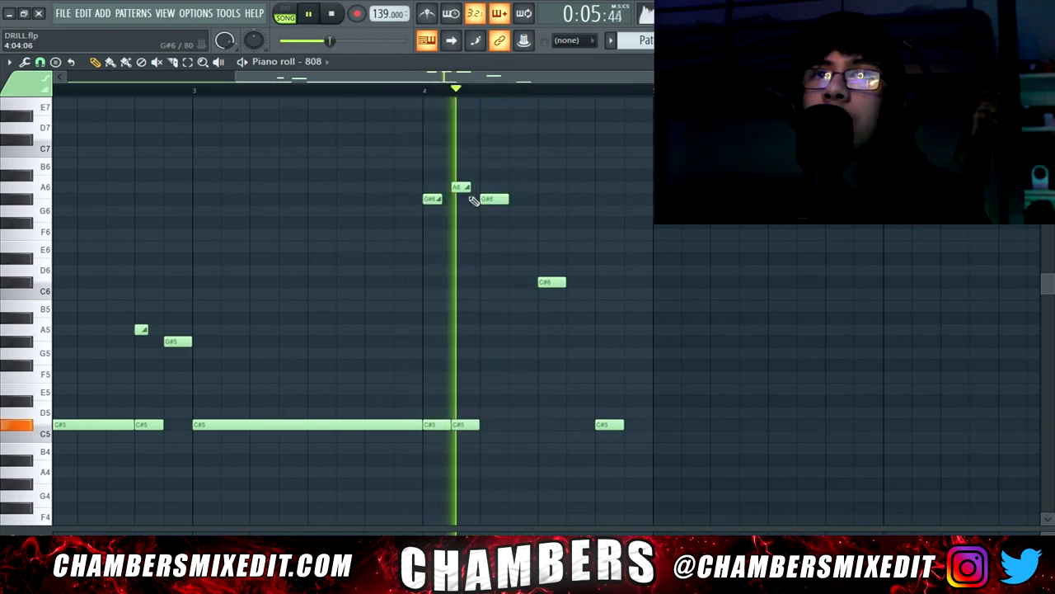
# Lengthen the A6 slide note in bar 4 slightly and replay the 808 line.
pyautogui.moveTo(467, 187); pyautogui.dragTo(474, 186)
pyautogui.press('space')
pyautogui.press('space')
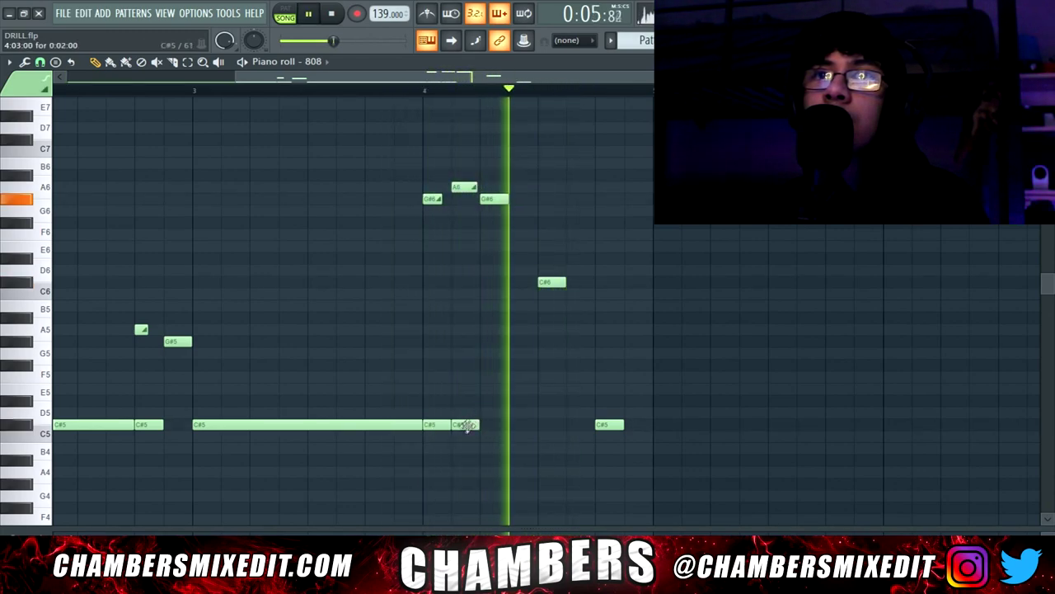
# Replace the second G#6 note in bar 4 with a slide note and place a two-step C#5 beneath it.
pyautogui.rightClick(493, 199)
pyautogui.click(459, 187)
pyautogui.moveTo(485, 186)
pyautogui.mouseDown()
pyautogui.moveTo(492, 209)
pyautogui.moveTo(490, 198)
pyautogui.mouseUp()
pyautogui.press('space')
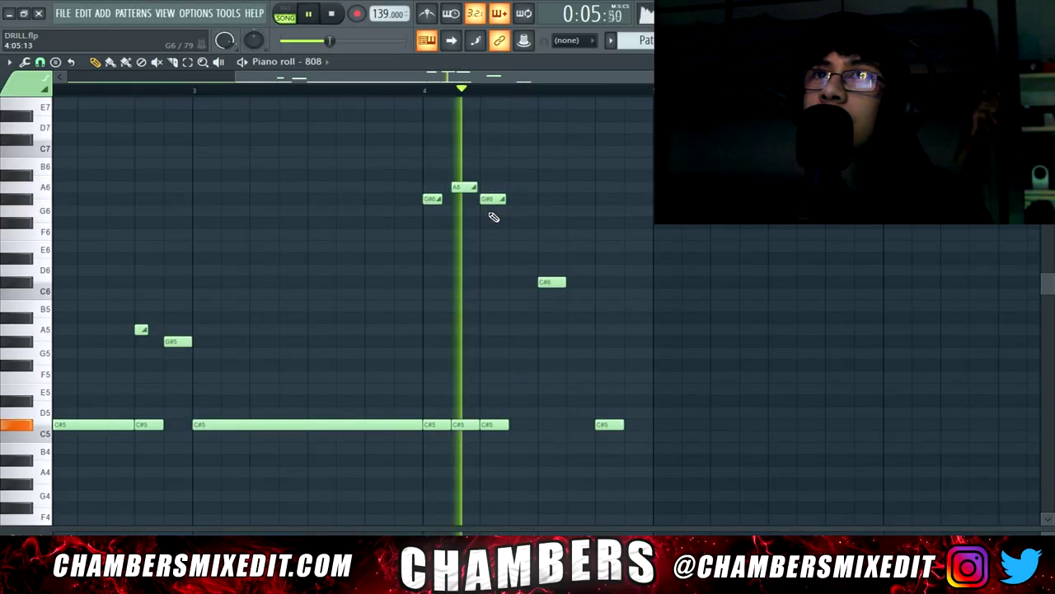
# Size the last G#6 slide in bar 4 to just over two steps above a four-step C#5, and play back the 808 line.
pyautogui.press('space')
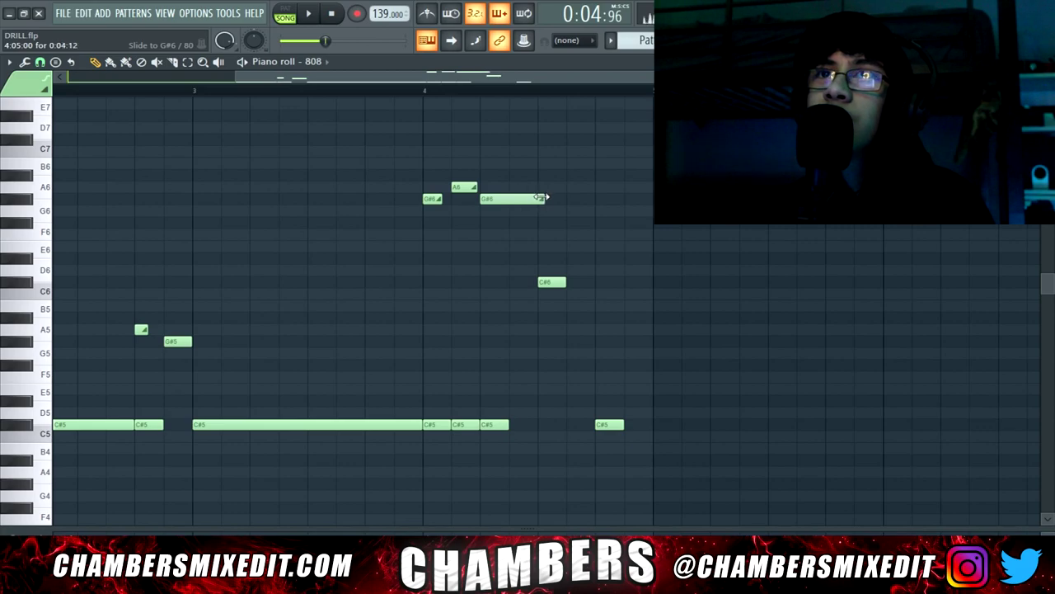
pyautogui.moveTo(541, 198); pyautogui.dragTo(537, 198)
pyautogui.press('space')
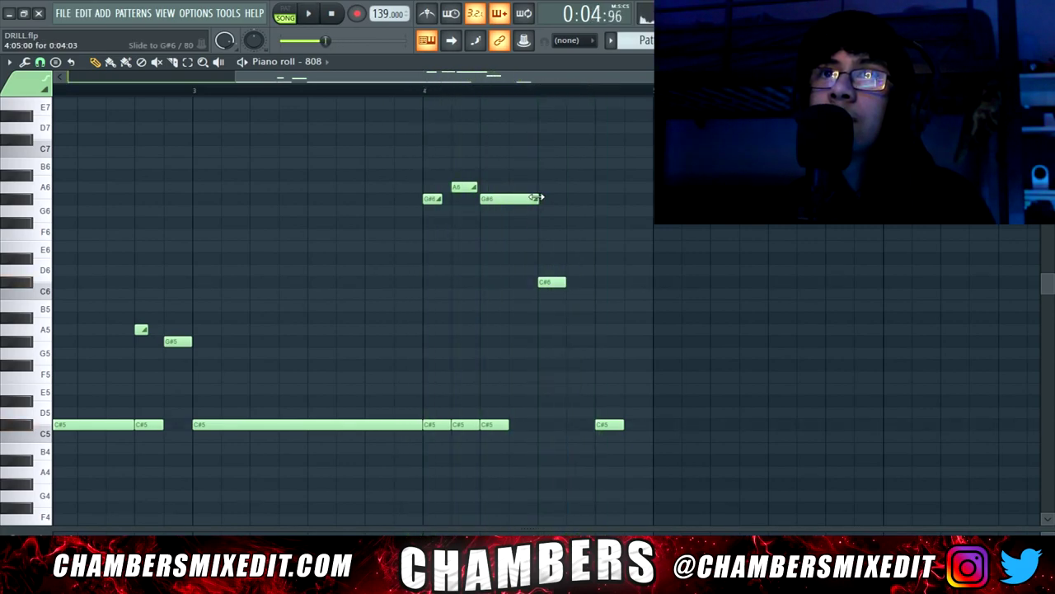
pyautogui.press('space')
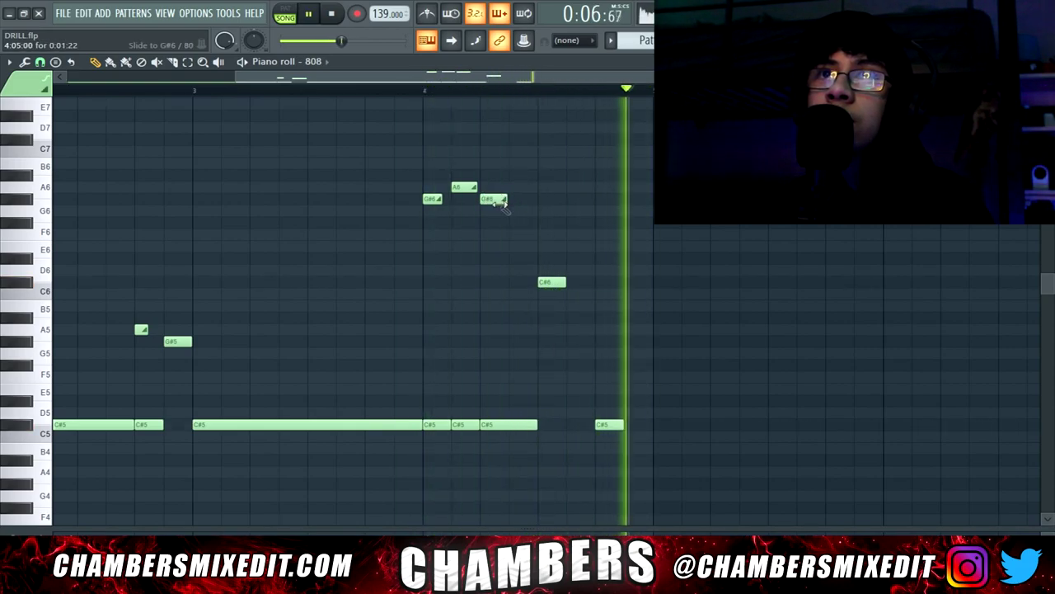
pyautogui.moveTo(505, 198); pyautogui.dragTo(510, 199)
pyautogui.press('space')
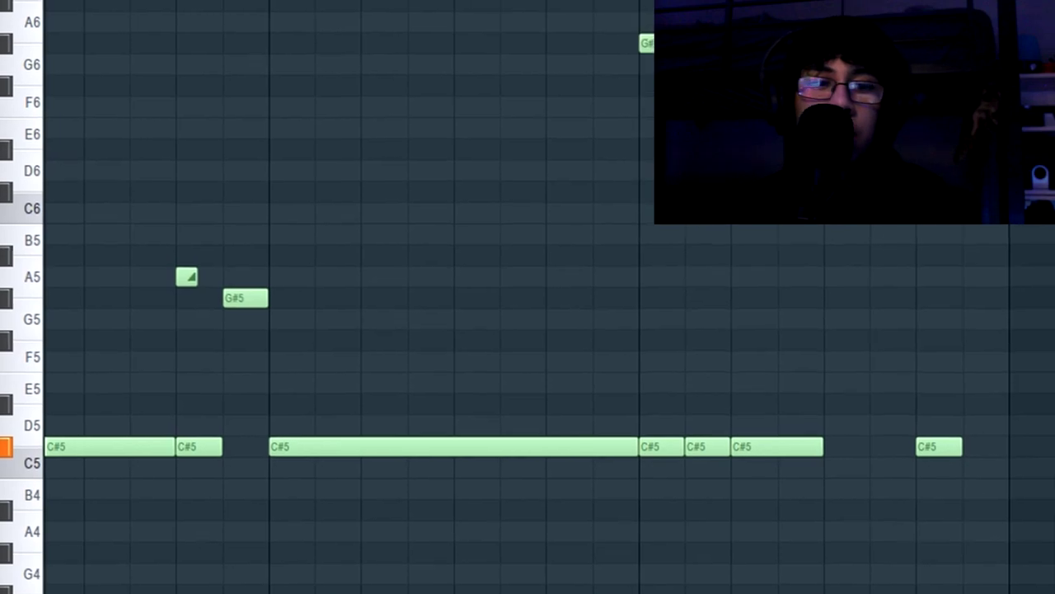
pyautogui.scroll(-3, 287, 33)
pyautogui.press('space')
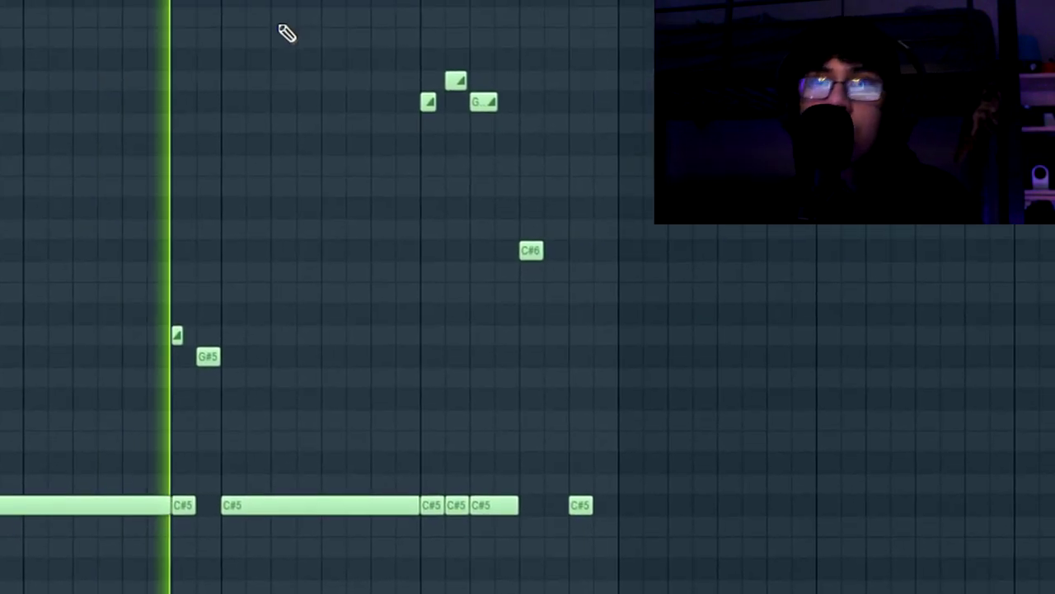
pyautogui.scroll(3, 172, 394)
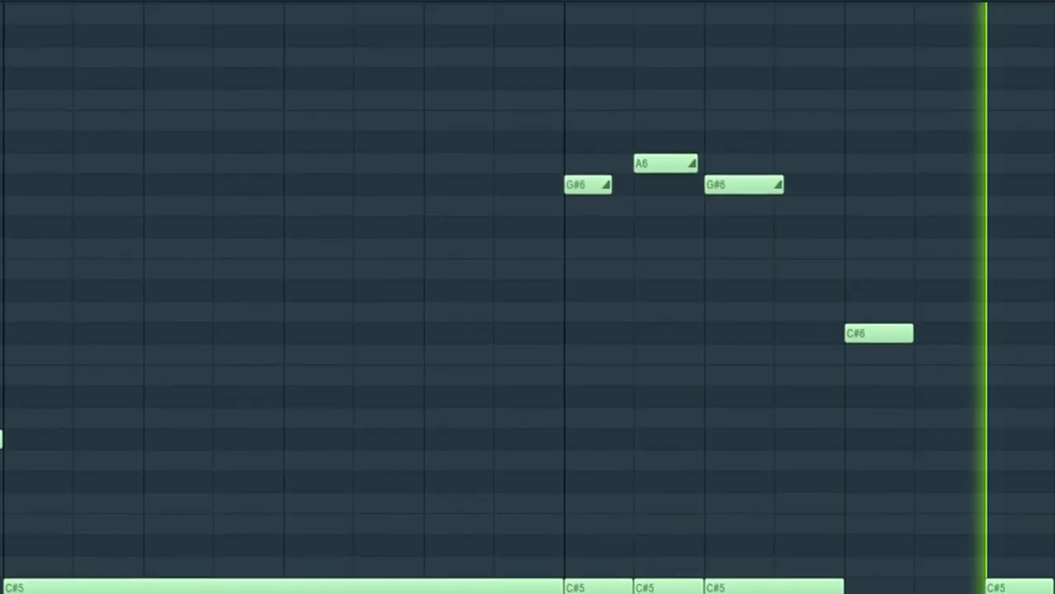
# In bar 4 of Pattern 2's 808 line, shift A5 two steps earlier, follow it with C#6, and add C#5 and G#6 at the bar start.
pyautogui.click(611, 40)
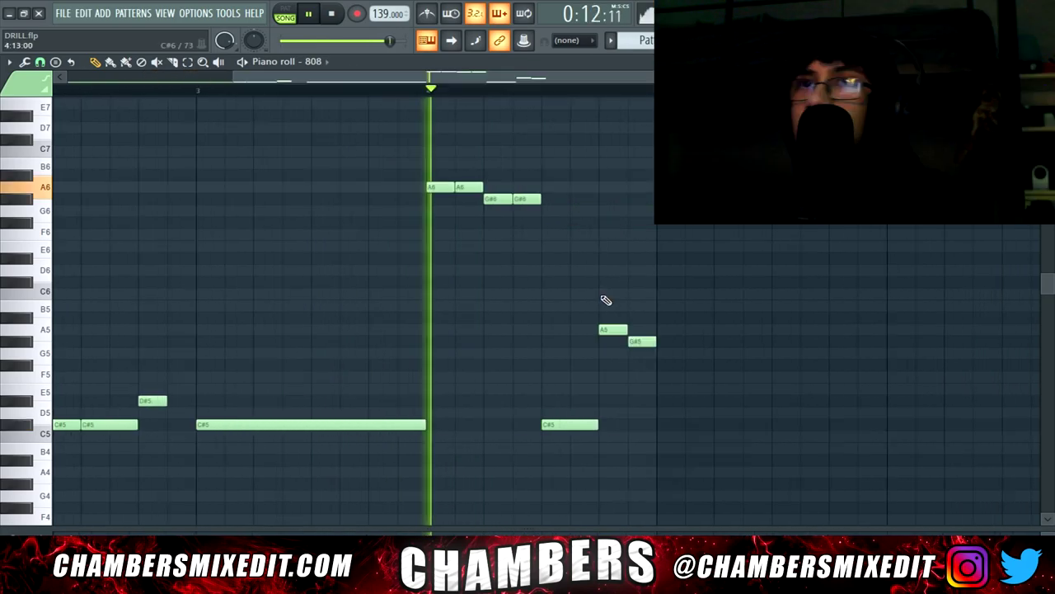
pyautogui.moveTo(605, 312); pyautogui.dragTo(669, 378)
pyautogui.hotkey('ctrl', 'Up')
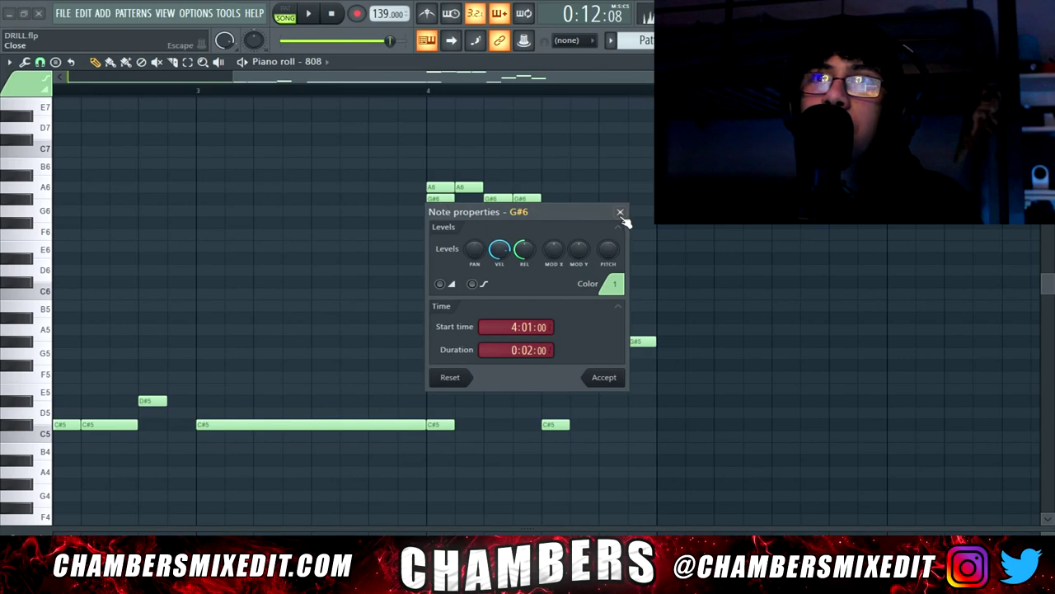
pyautogui.click(621, 213)
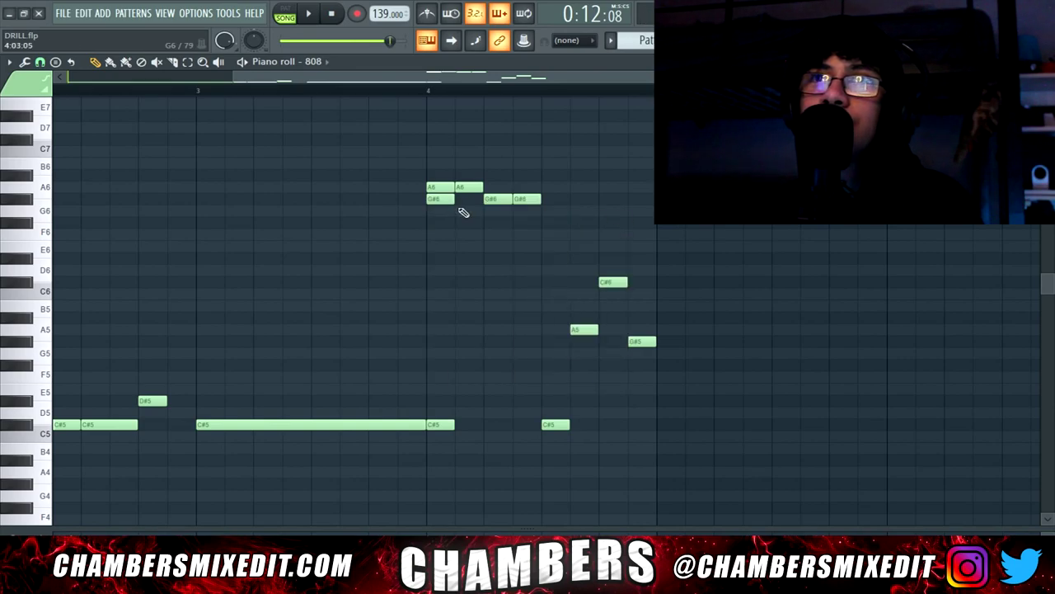
# Make the first A6 in bar 4 a slide note and swap the A6–G#6 group with the A5, C#6 and G#5 notes.
pyautogui.doubleClick(437, 188)
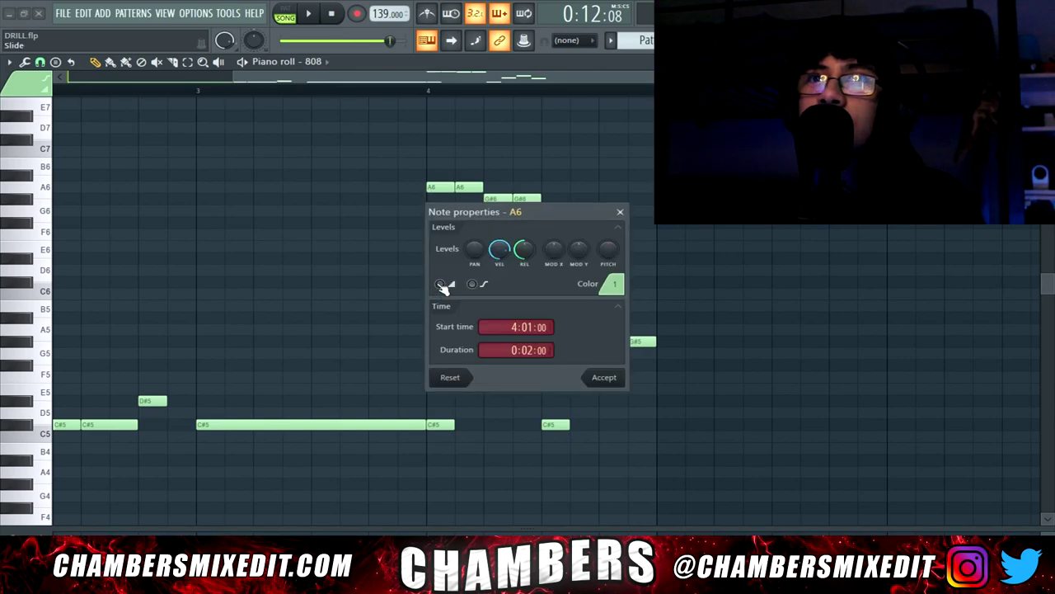
pyautogui.click(604, 377)
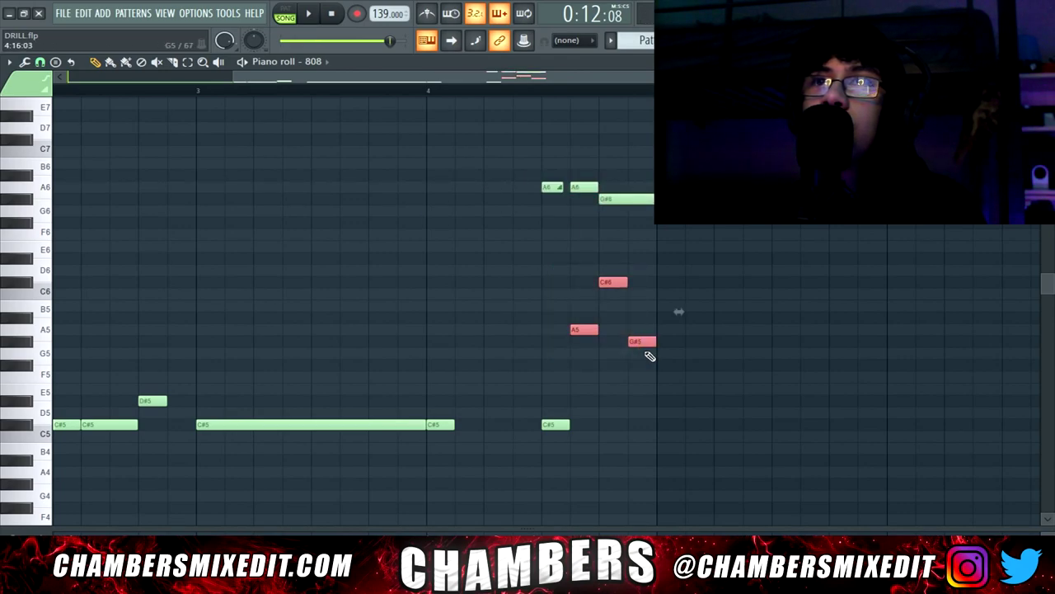
pyautogui.click(476, 370)
pyautogui.press('space')
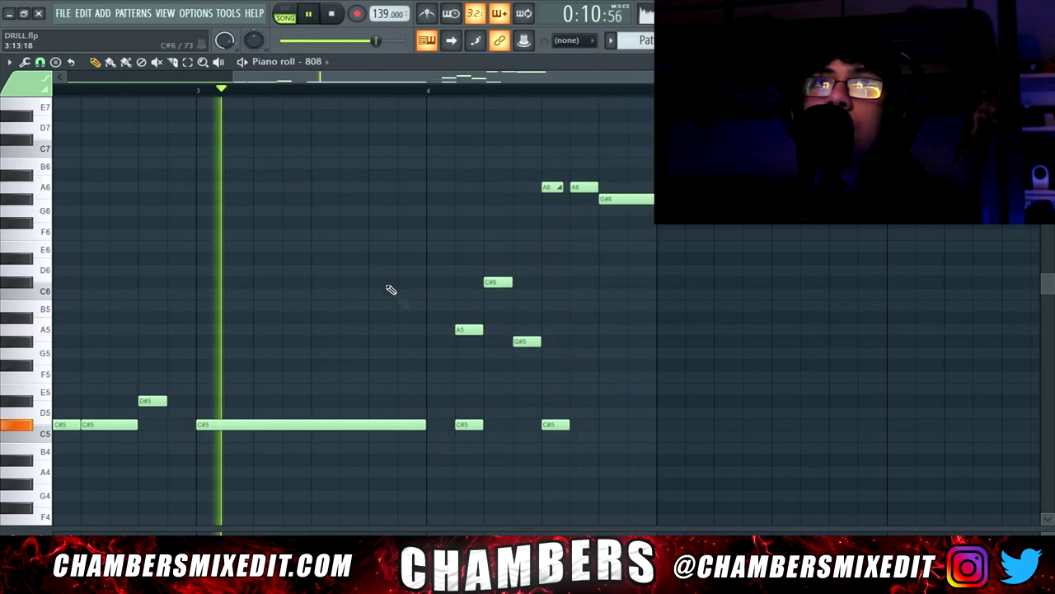
# Delete the A5 in bar 4, move the C#5 beneath the C#6, and turn that C#6 into a slide note.
pyautogui.rightClick(466, 328)
pyautogui.moveTo(469, 424); pyautogui.dragTo(486, 426)
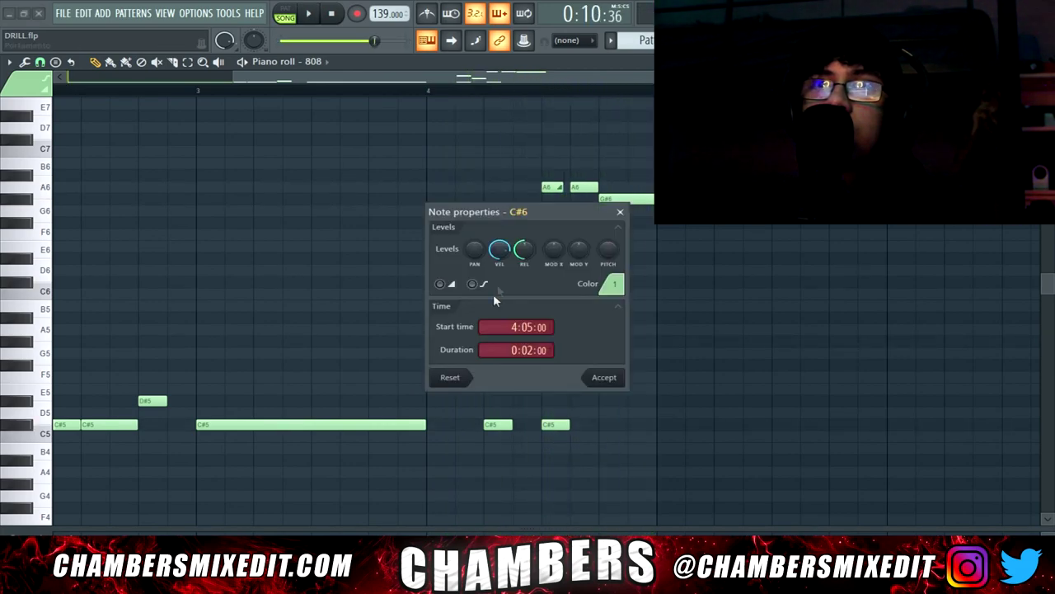
pyautogui.click(604, 378)
pyautogui.press('space')
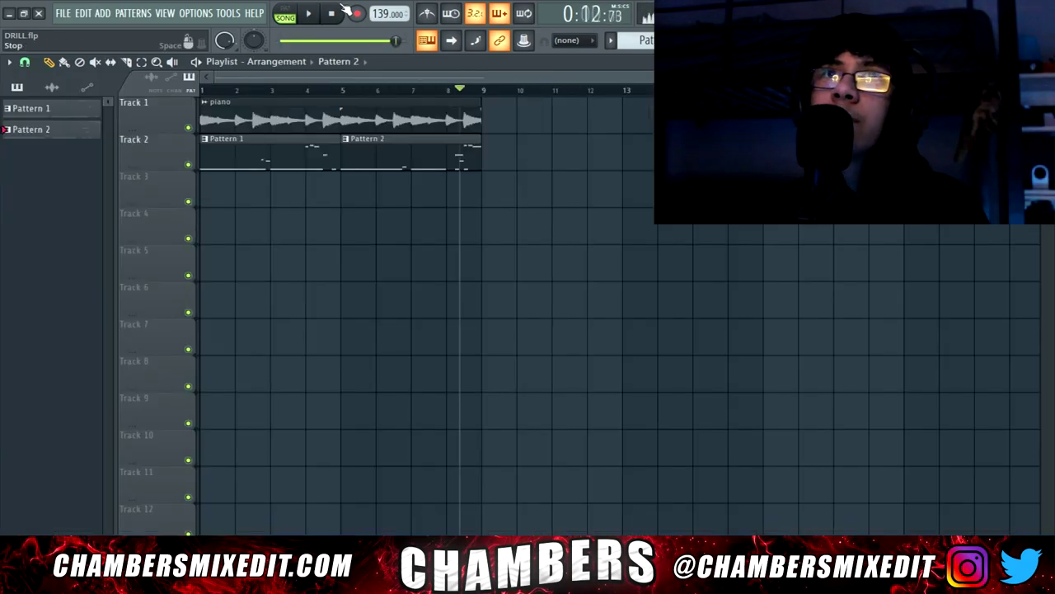
# Program a two-bar Pattern 3 on Track 3 with snare a hits on steps 9 and 29, played against the loop.
pyautogui.press('space')
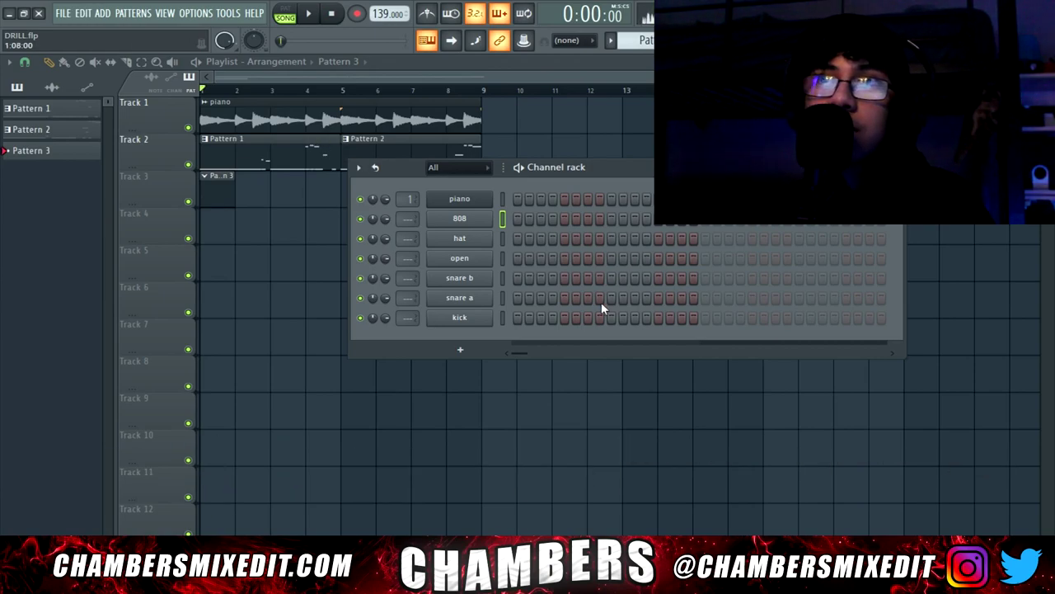
pyautogui.moveTo(646, 170); pyautogui.dragTo(530, 177)
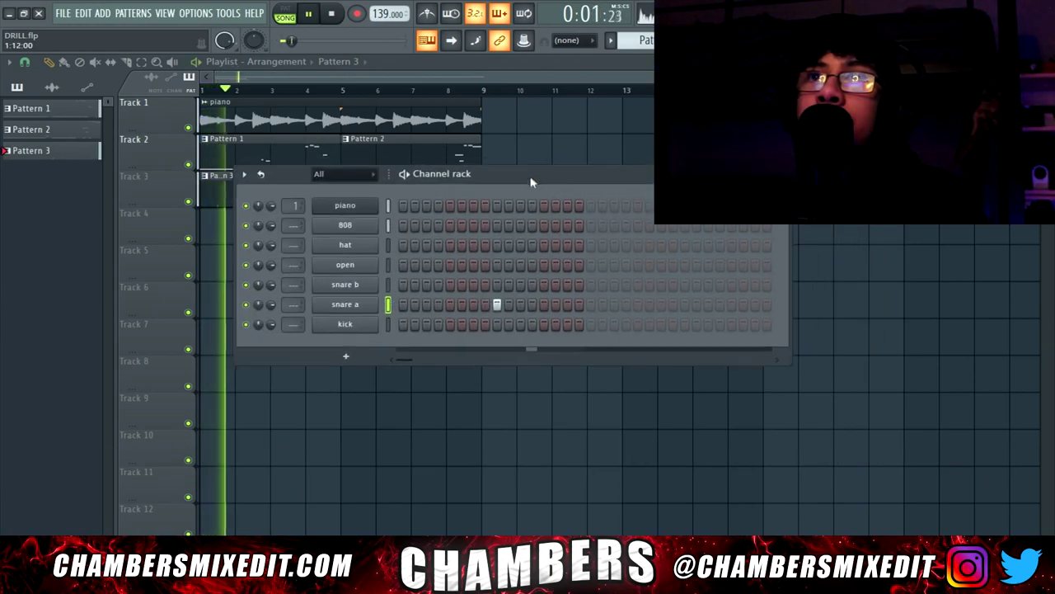
pyautogui.press('F6')
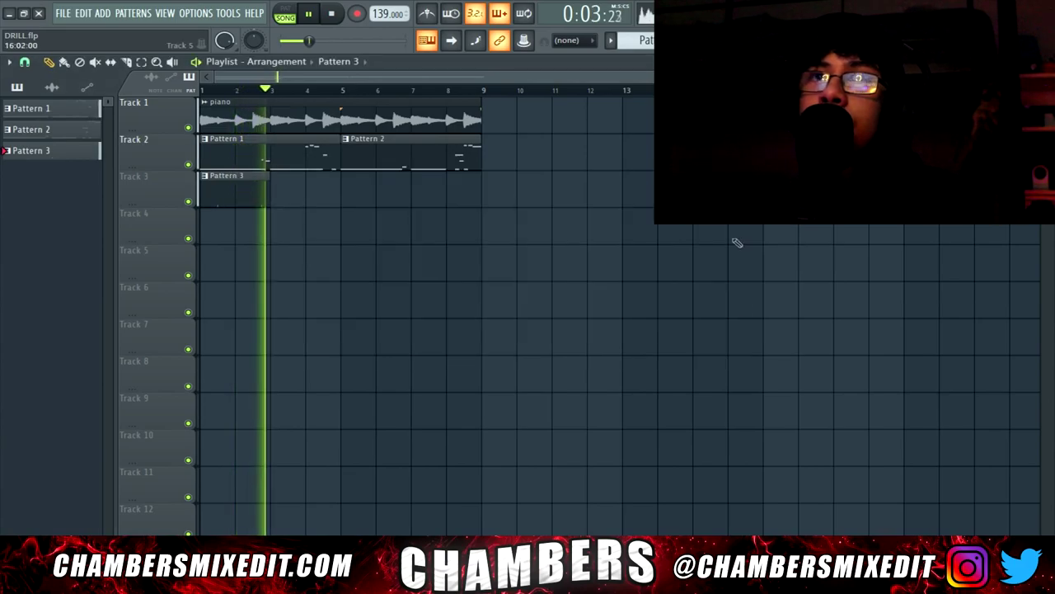
pyautogui.press('space')
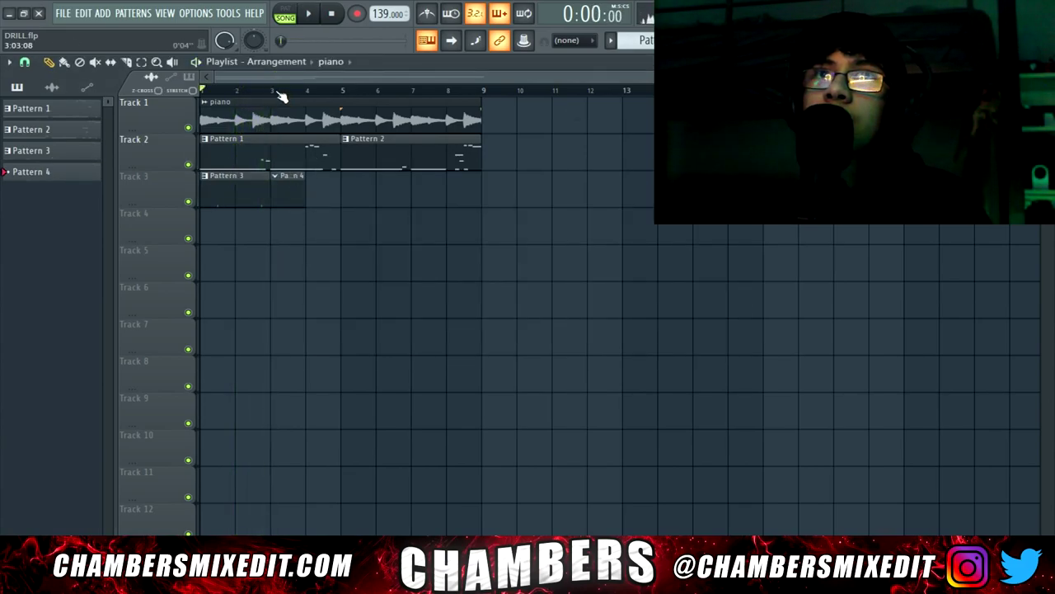
# Program Pattern 4 at bars 3–4 with snare a hits on steps 9, 25 and 29, and repeat Pattern 3 at bar 5.
pyautogui.press('F6')
pyautogui.press('space')
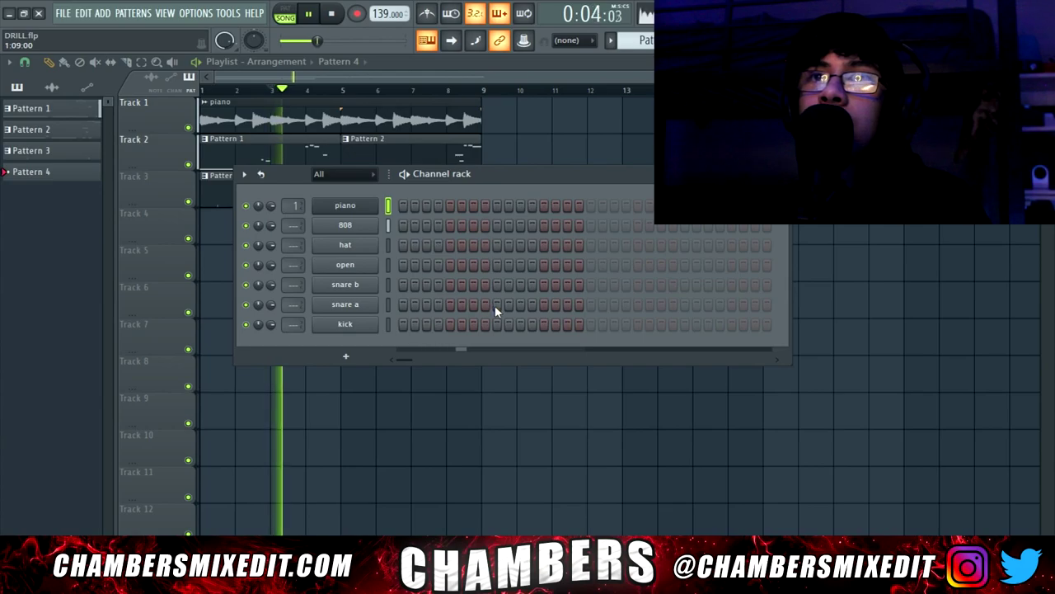
pyautogui.click(684, 304)
pyautogui.press('F6')
pyautogui.press('space')
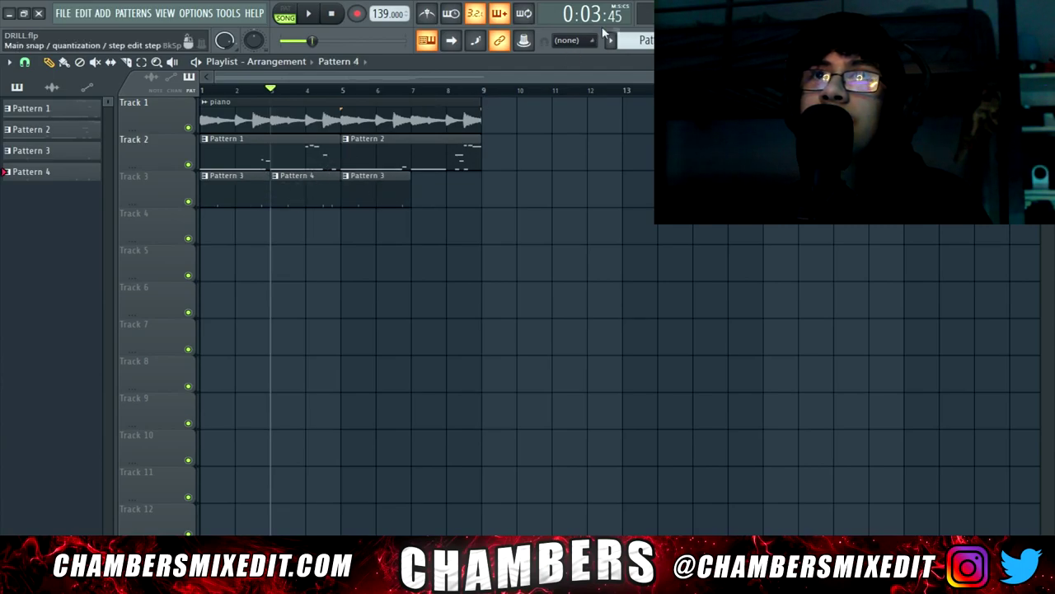
# Build Pattern 5 at bars 7–8 with snare a on steps 9, 23, 25 and 29, and lower the velocity of step 23.
pyautogui.click(610, 41)
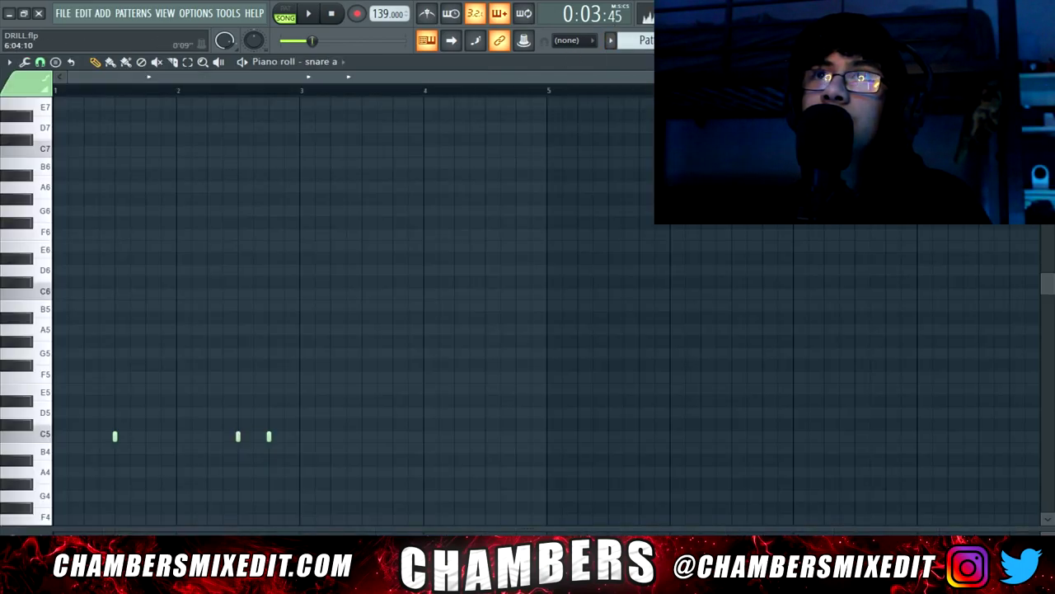
pyautogui.press('F5')
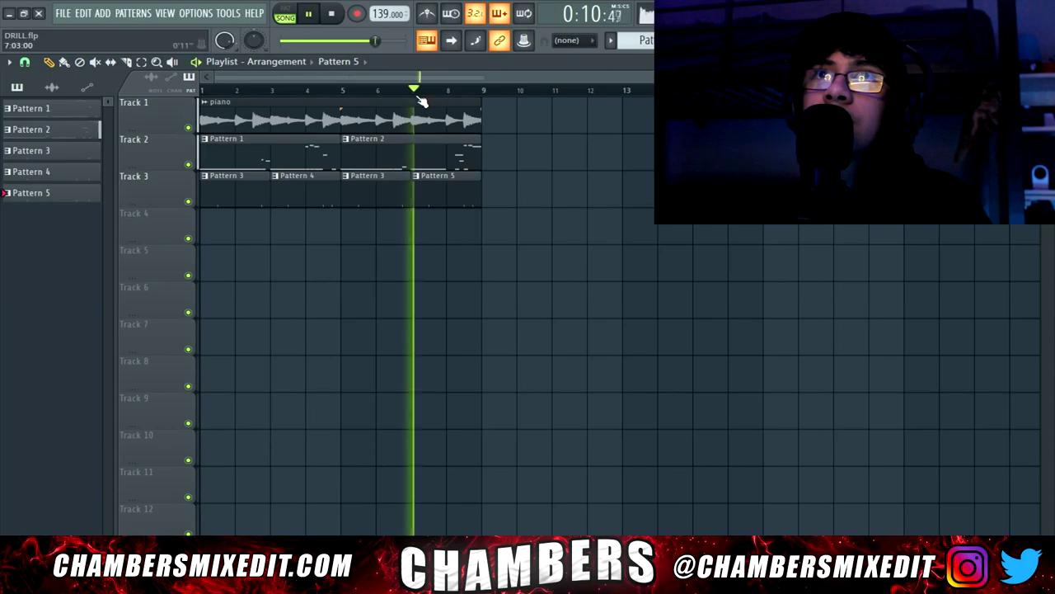
pyautogui.press('F6')
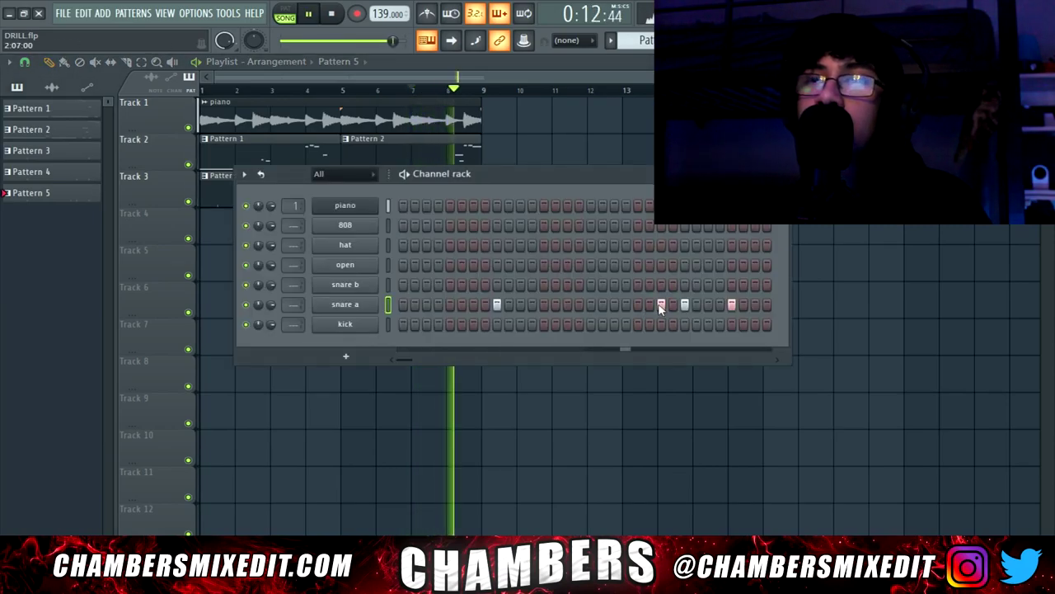
pyautogui.click(750, 174)
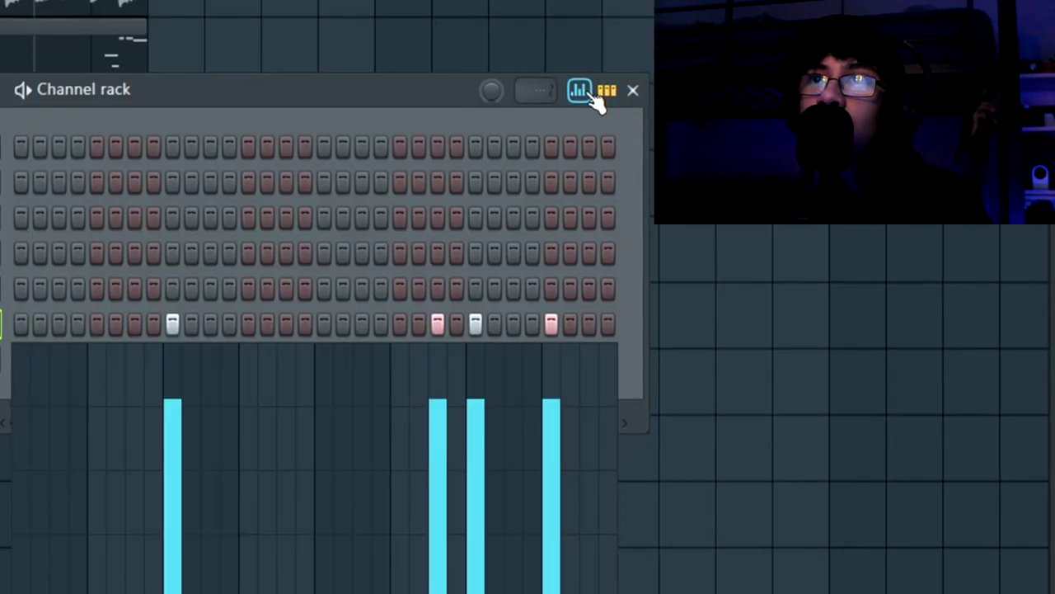
pyautogui.moveTo(660, 367); pyautogui.dragTo(659, 374)
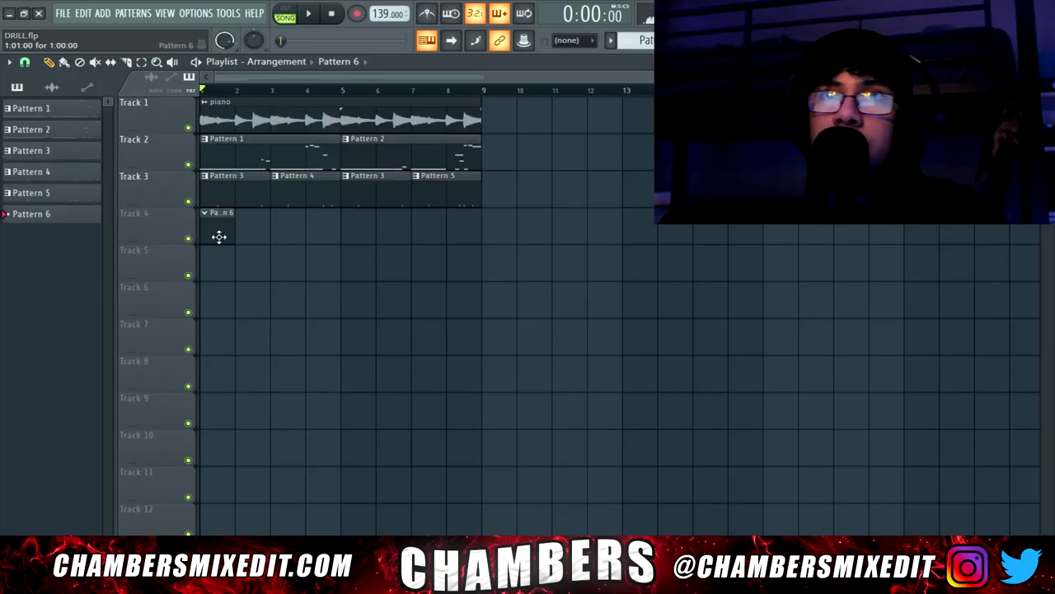
# Program Pattern 6 on Track 4 with snare b hits on steps 1, 4, 7, 15, 23 and 31.
pyautogui.press('F6')
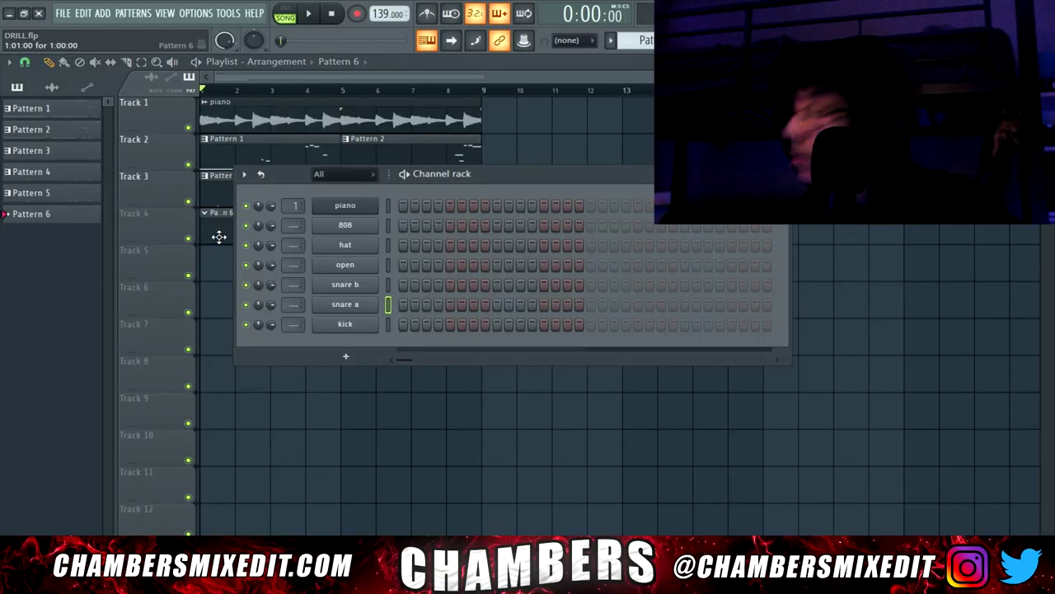
pyautogui.click(567, 286)
pyautogui.click(648, 285)
pyautogui.click(660, 286)
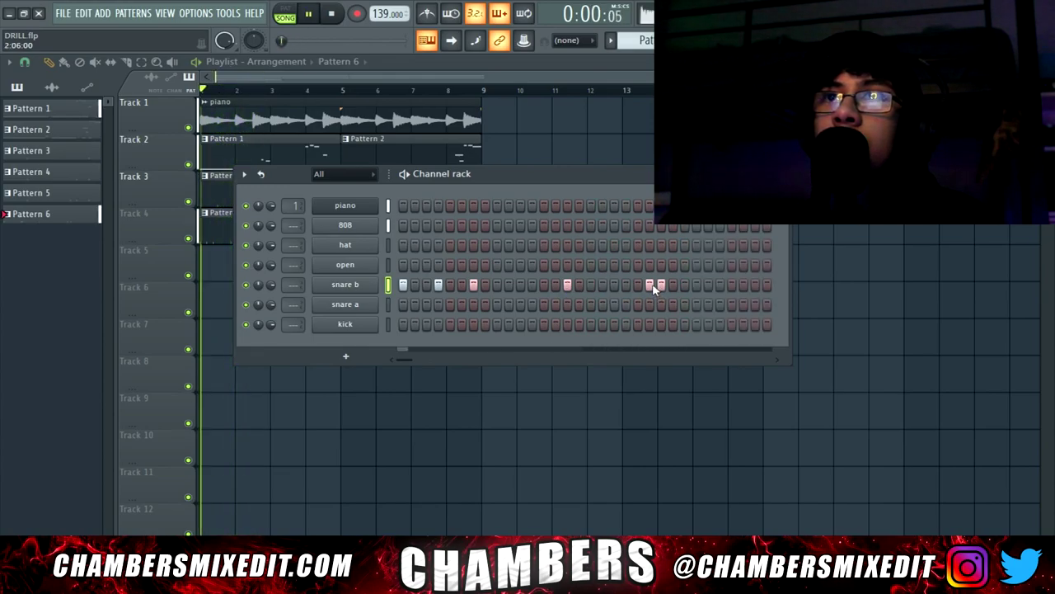
pyautogui.rightClick(661, 286)
pyautogui.click(707, 286)
pyautogui.rightClick(709, 285)
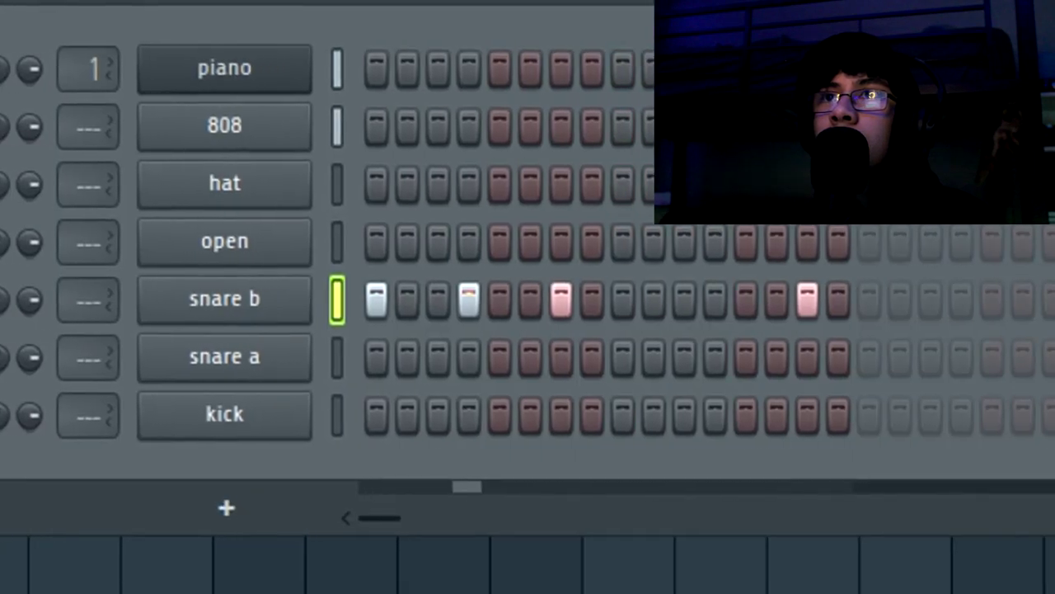
pyautogui.click(661, 285)
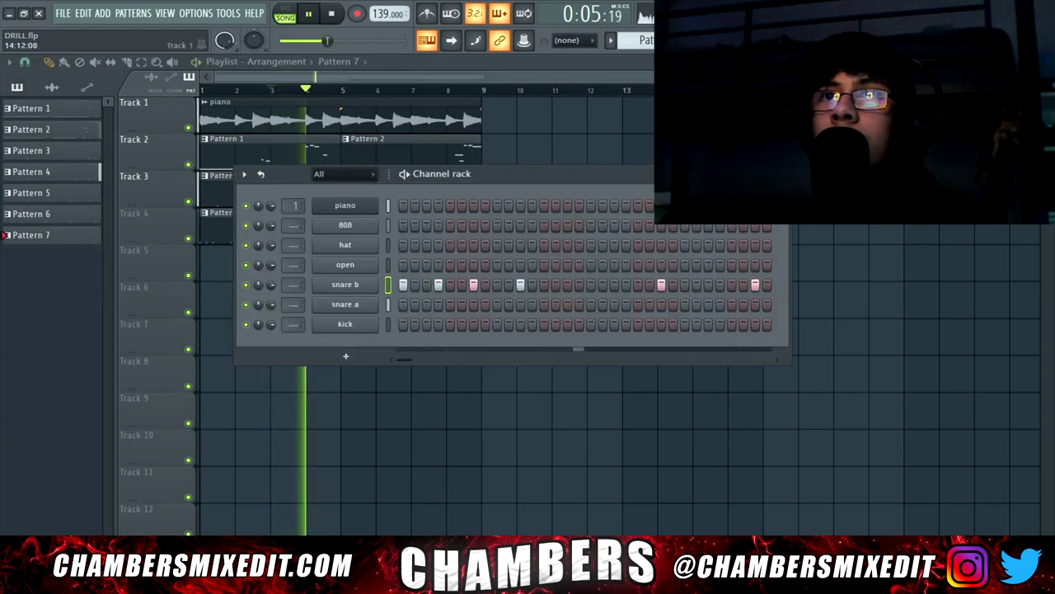
# In Pattern 7, snap snare b to half steps and build a five-hit roll of half-step notes from step 11 to step 13.
pyautogui.press('F7')
pyautogui.press('space')
pyautogui.scroll(4, 94, 450)
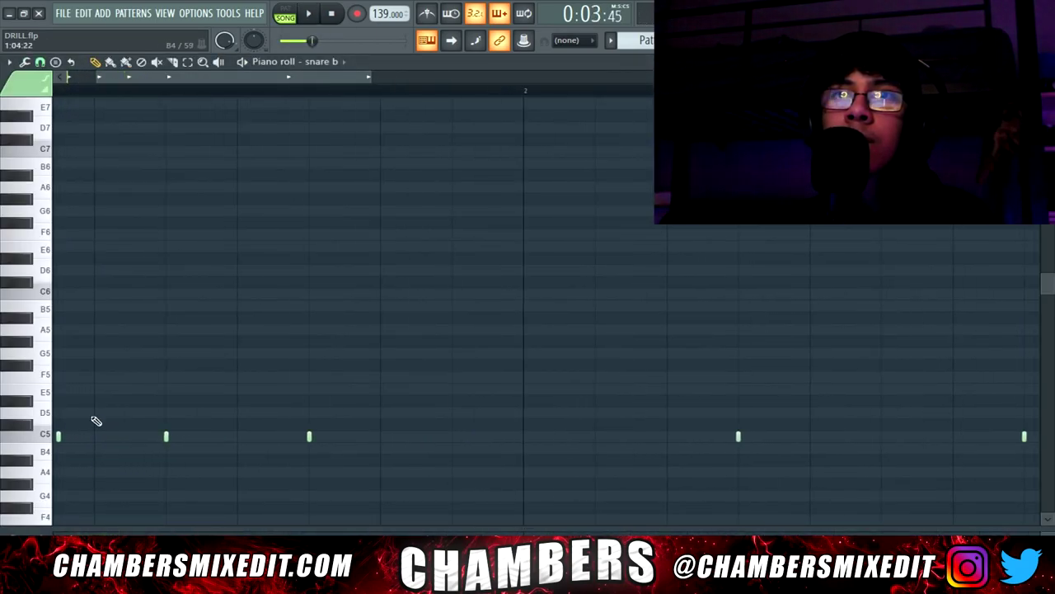
pyautogui.click(40, 63)
pyautogui.click(65, 172)
pyautogui.press('space')
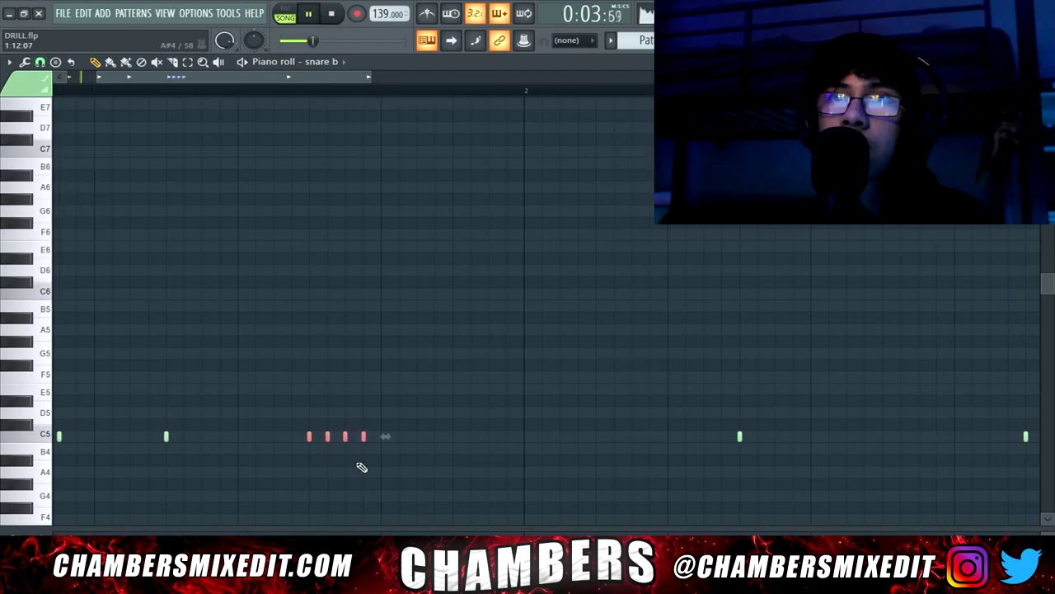
pyautogui.hotkey('ctrl', 'd')
pyautogui.click(381, 438)
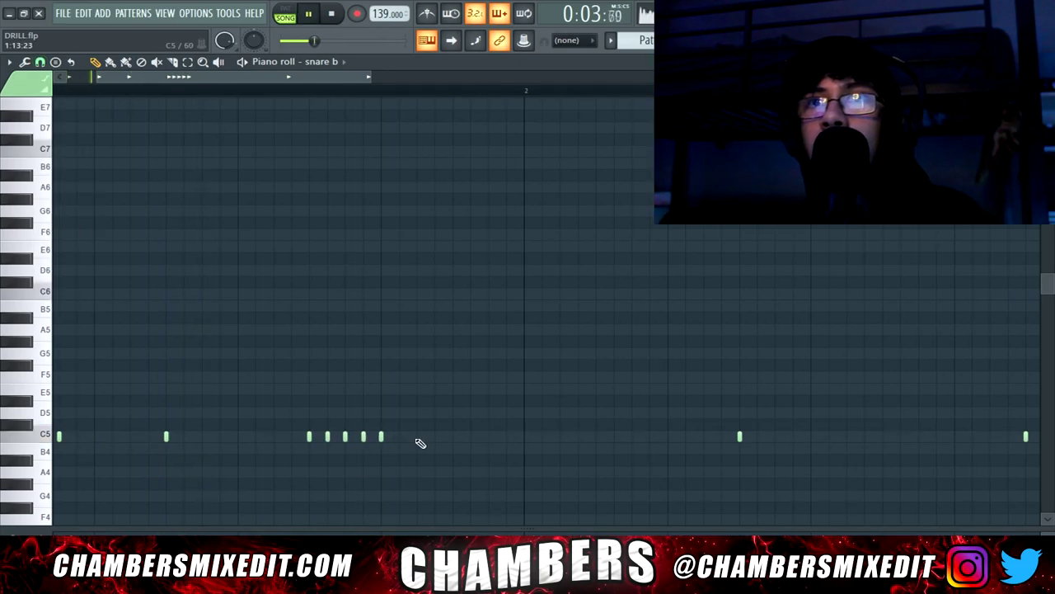
pyautogui.press('space')
pyautogui.press('F7')
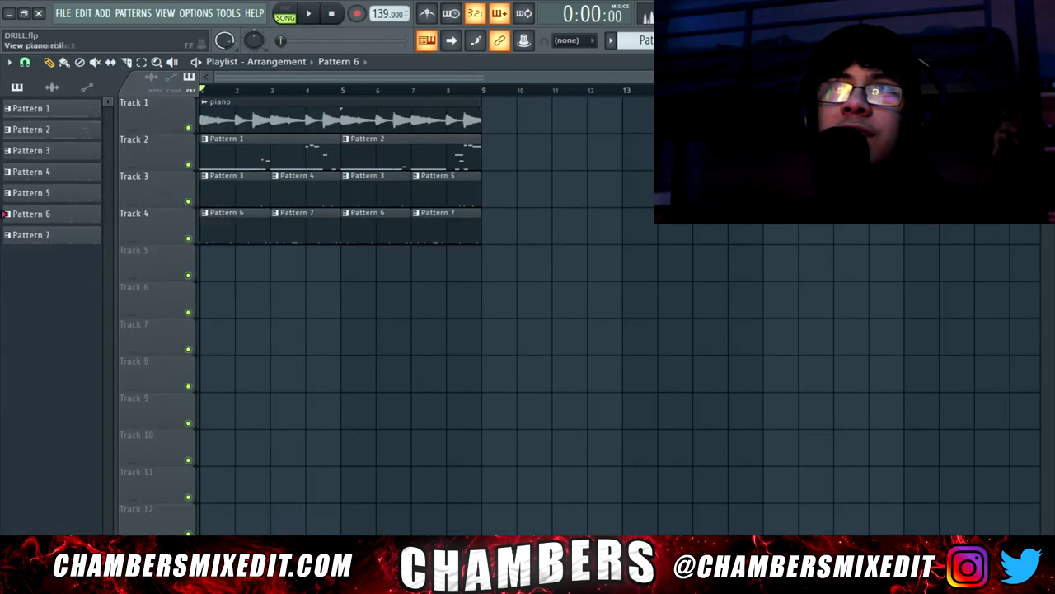
# In Pattern 6, lower the snare b velocities on steps 4, 7, 15 and 31, with step 7 at 70% and step 31 at 60%.
pyautogui.press('F7')
pyautogui.scroll(-3, 301, 168)
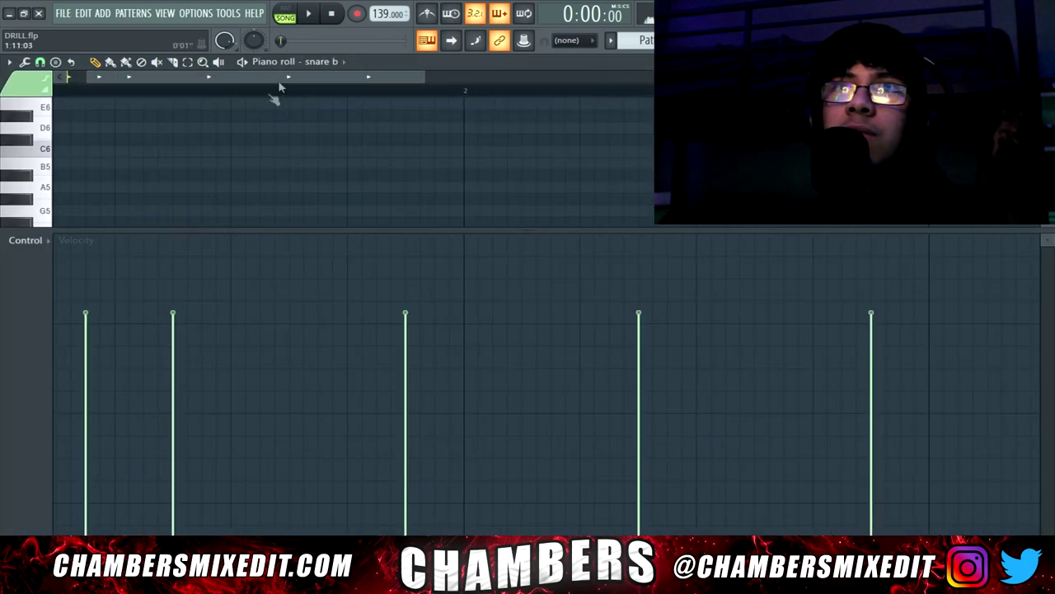
pyautogui.press('space')
pyautogui.click(150, 374)
pyautogui.click(228, 341)
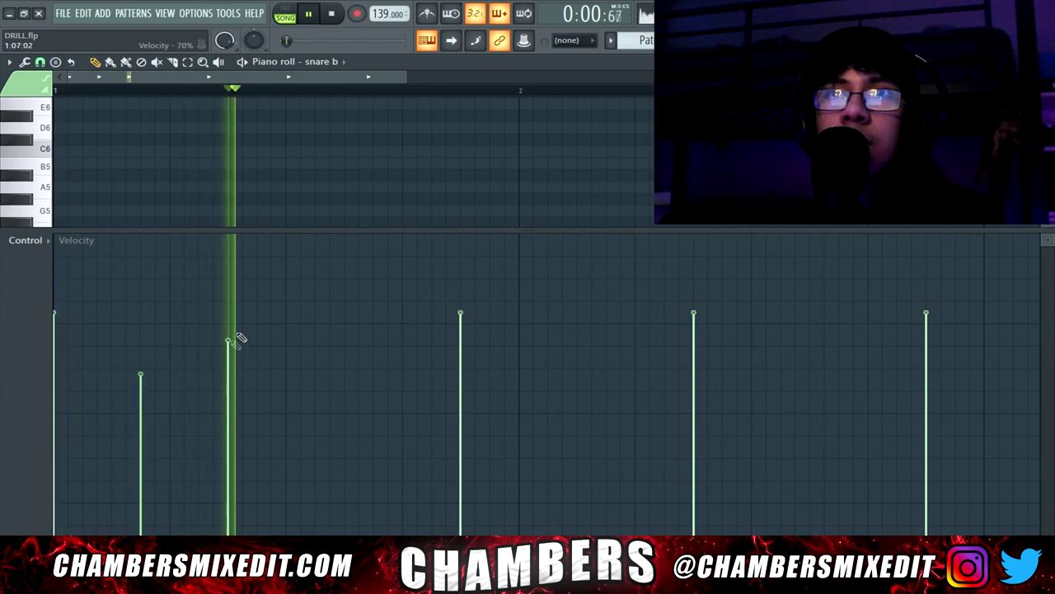
pyautogui.press('space')
pyautogui.press('space')
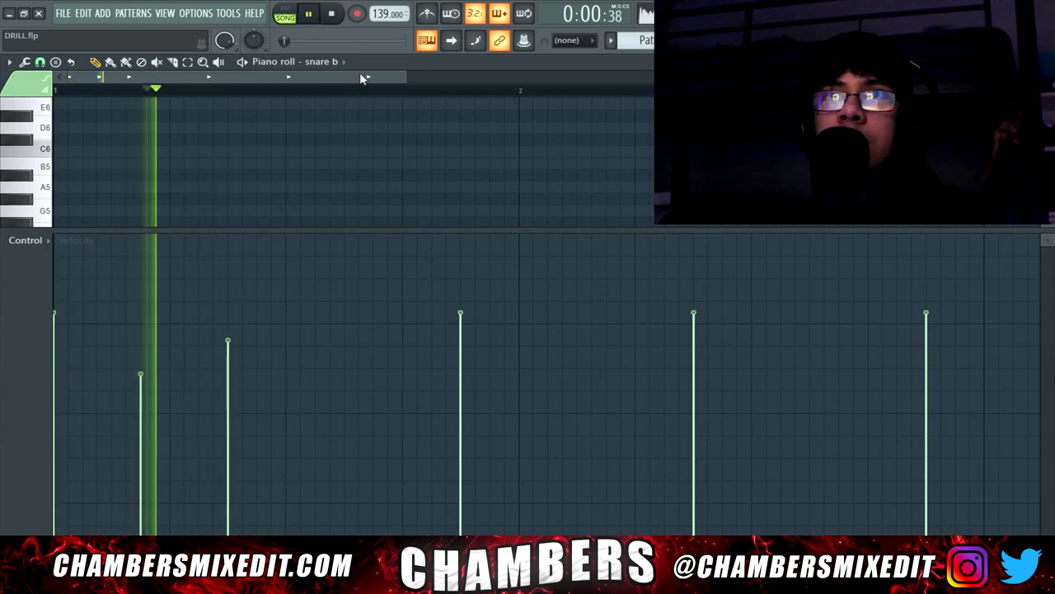
pyautogui.moveTo(365, 77); pyautogui.dragTo(408, 76)
pyautogui.click(321, 361)
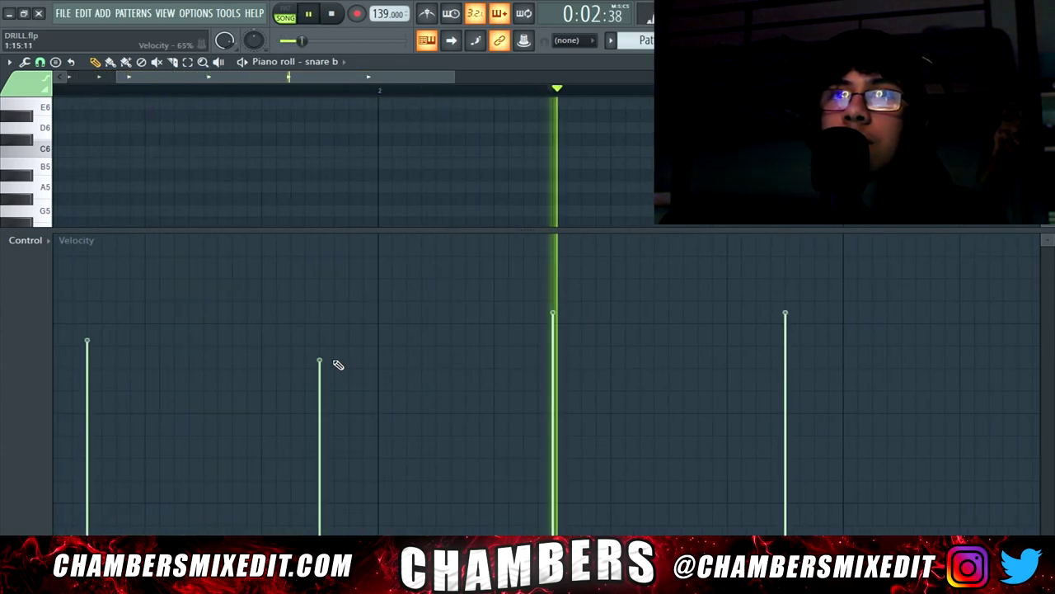
pyautogui.click(786, 367)
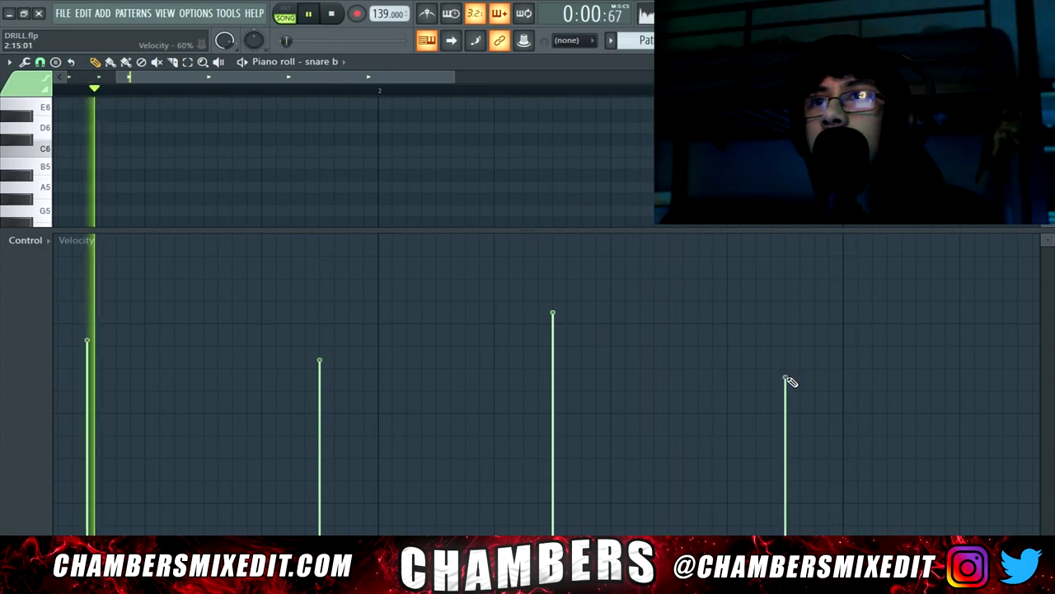
pyautogui.click(330, 379)
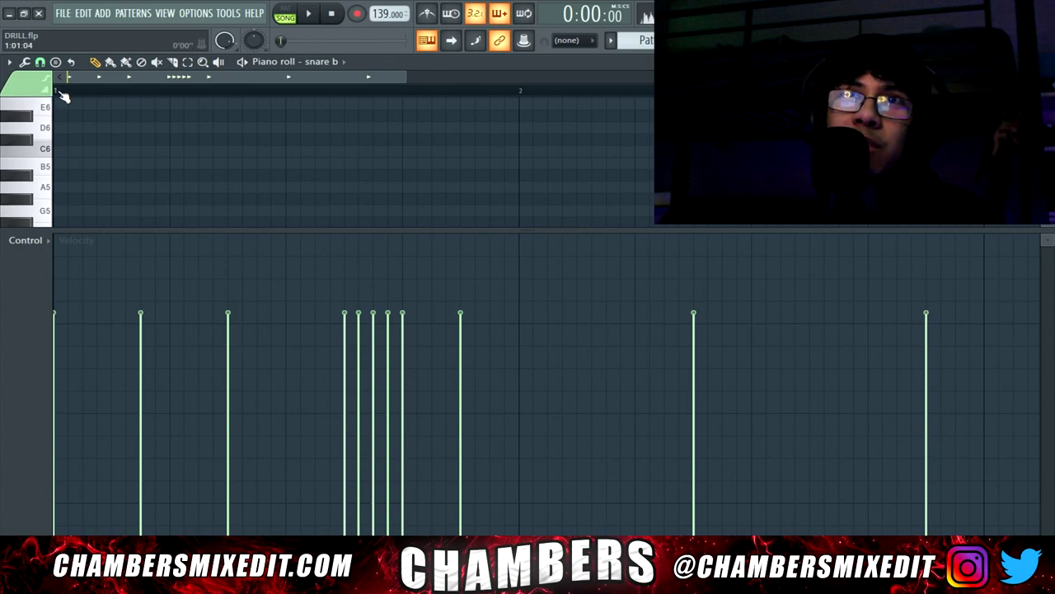
# In Pattern 7, lower the snare b velocities on steps 4 and 7 and shape the five-hit roll into a rising velocity ramp.
pyautogui.press('space')
pyautogui.press('space')
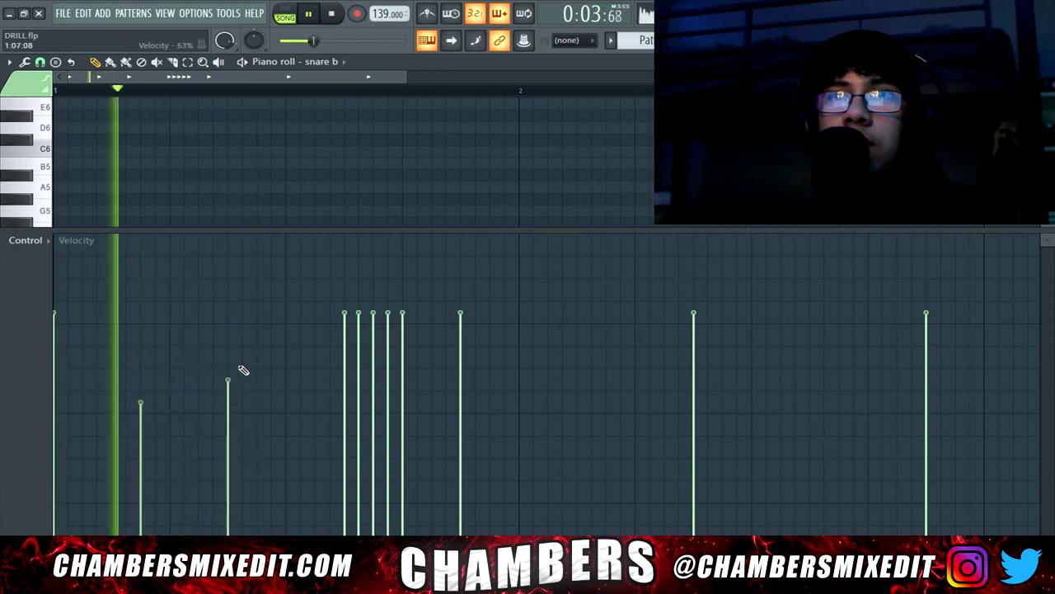
pyautogui.press('space')
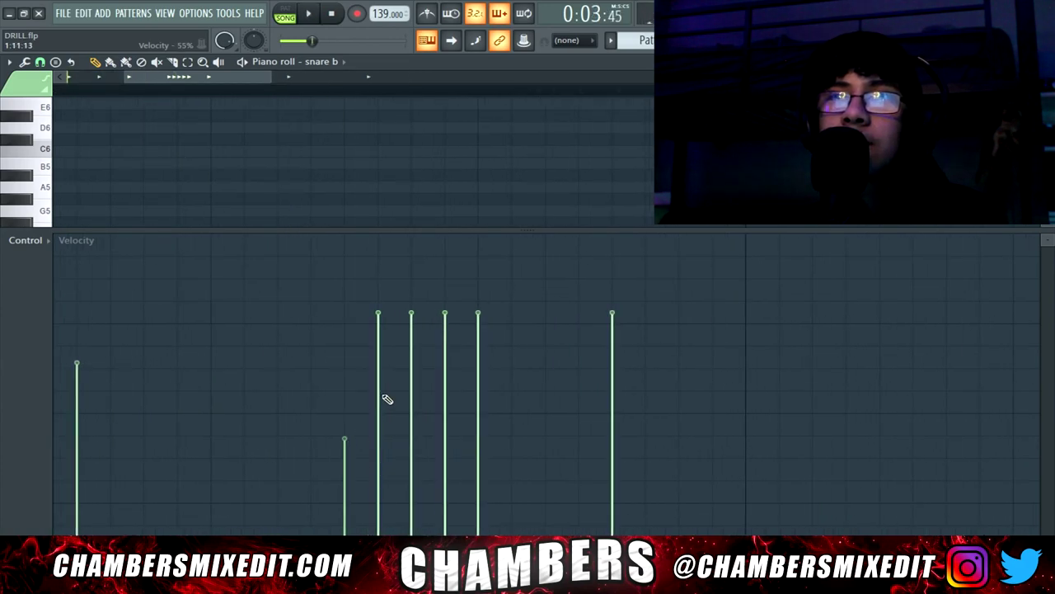
pyautogui.moveTo(446, 333); pyautogui.dragTo(446, 341)
pyautogui.press('space')
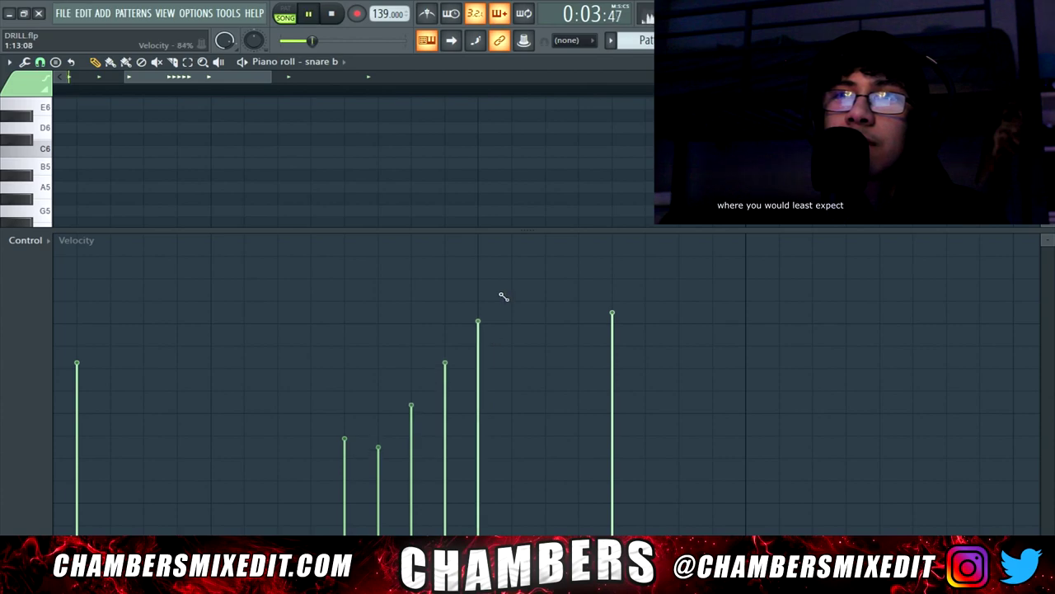
pyautogui.click(345, 478)
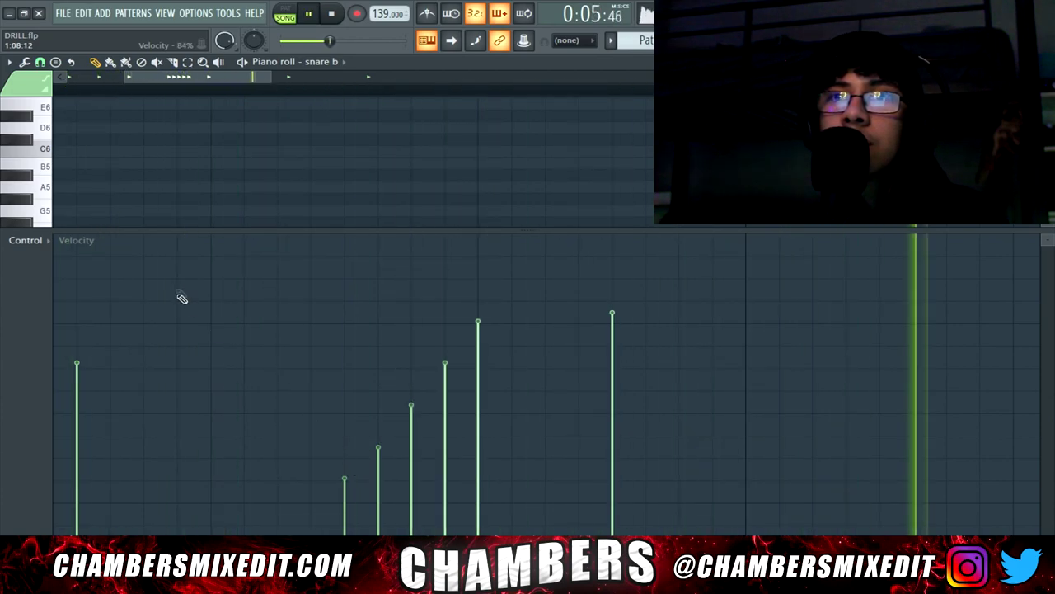
# Pan the first four notes of Pattern 7's snare b roll alternately to opposite sides, keeping the fifth note centered.
pyautogui.moveTo(379, 382)
pyautogui.mouseDown()
pyautogui.moveTo(435, 456)
pyautogui.moveTo(417, 456)
pyautogui.moveTo(469, 372)
pyautogui.mouseUp()
pyautogui.press('space')
pyautogui.click(480, 417)
pyautogui.press('space')
pyautogui.click(486, 414)
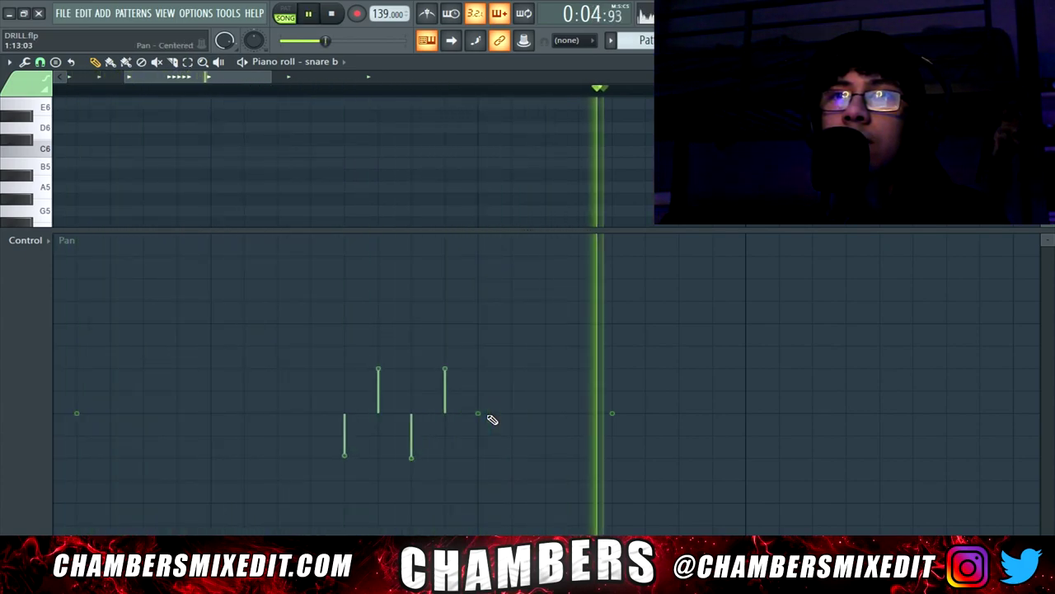
# Lower the filter cutoff of the snare b roll's first three notes, ramping up gradually from -11% on the first.
pyautogui.click(48, 242)
pyautogui.click(102, 305)
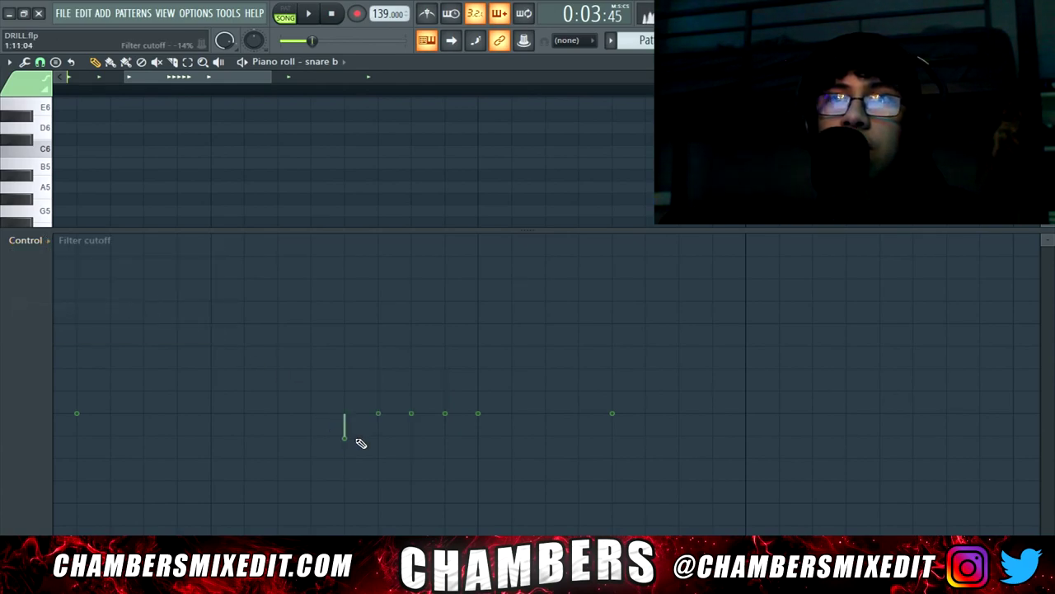
pyautogui.moveTo(376, 430); pyautogui.dragTo(417, 422)
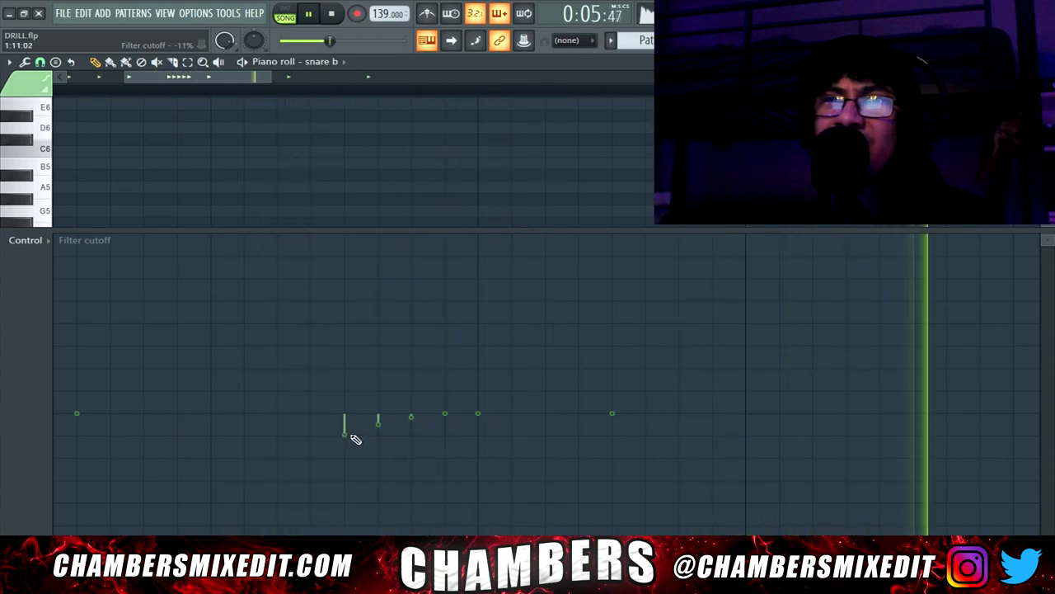
pyautogui.press('space')
pyautogui.press('Escape')
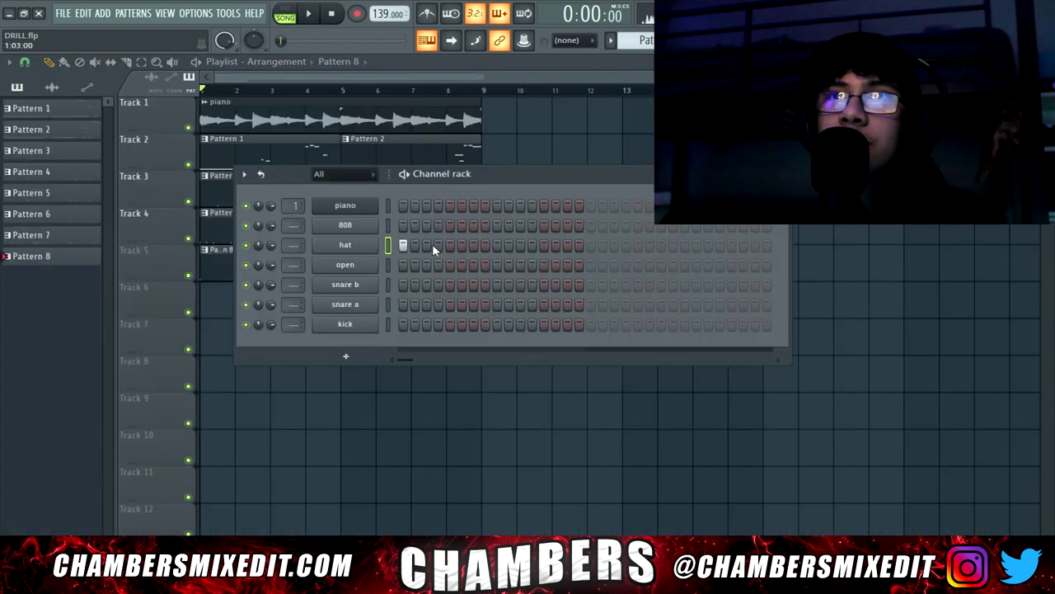
# Program Pattern 8 with hat hits on steps 1, 4, 7, 13, 15, 17, 20, 23 and 31.
pyautogui.click(544, 245)
pyautogui.click(567, 245)
pyautogui.click(591, 245)
pyautogui.click(626, 245)
pyautogui.click(661, 245)
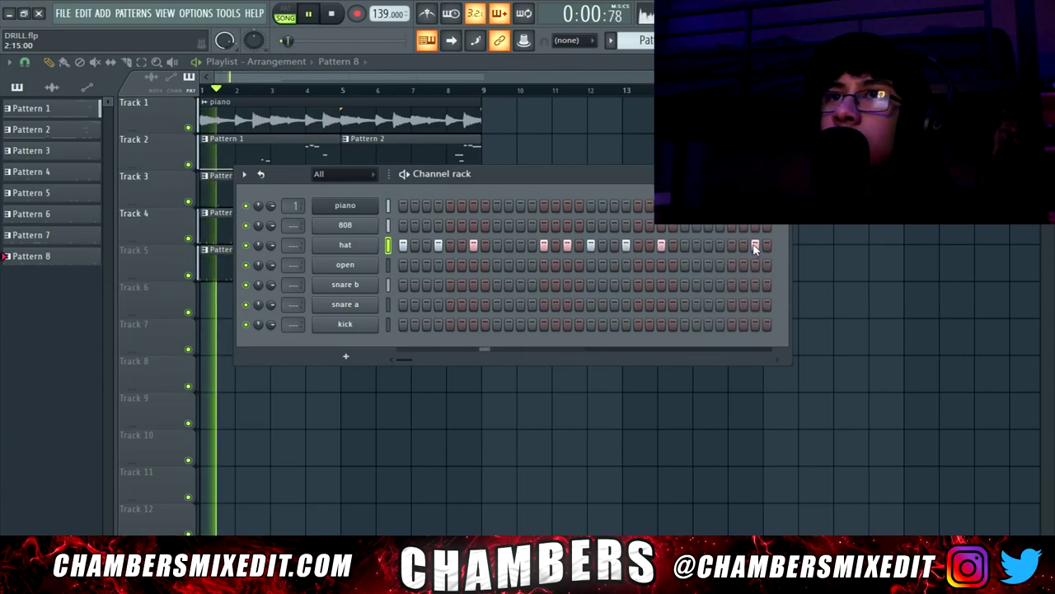
pyautogui.press('F7')
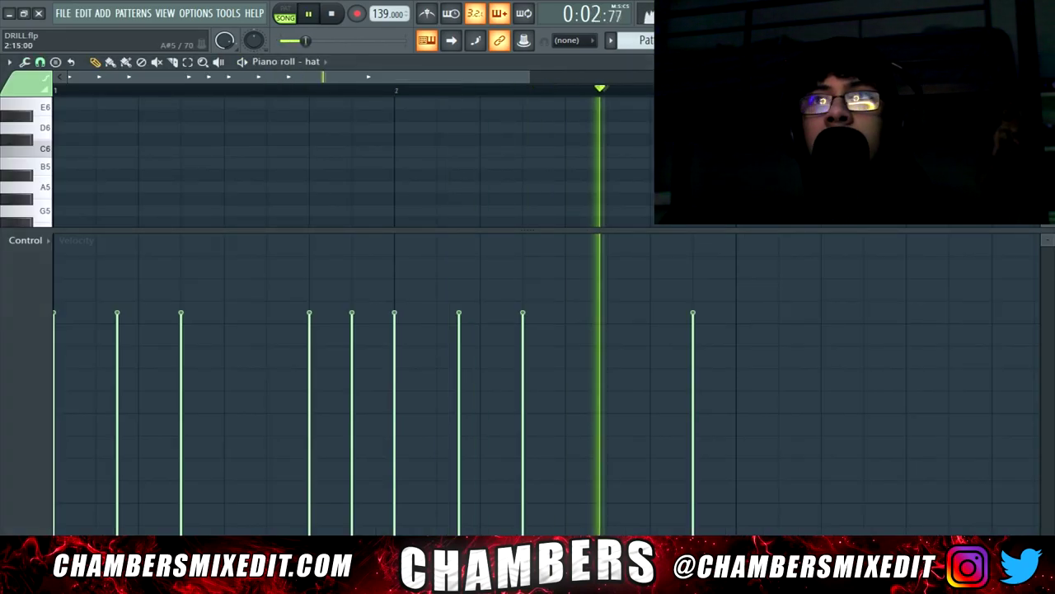
pyautogui.press('space')
# Place Pattern 9 at bar 3 of Track 5 with hat hits on steps 1, 4, 7, 13–15, 20, 23, 27–29 and 31.
pyautogui.press('F5')
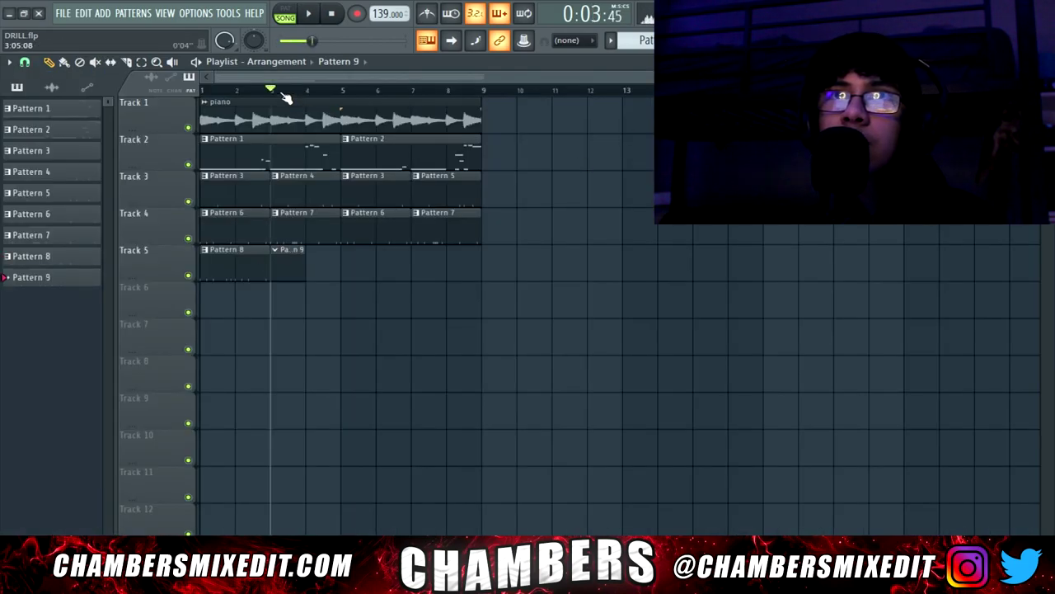
pyautogui.press('F6')
pyautogui.press('space')
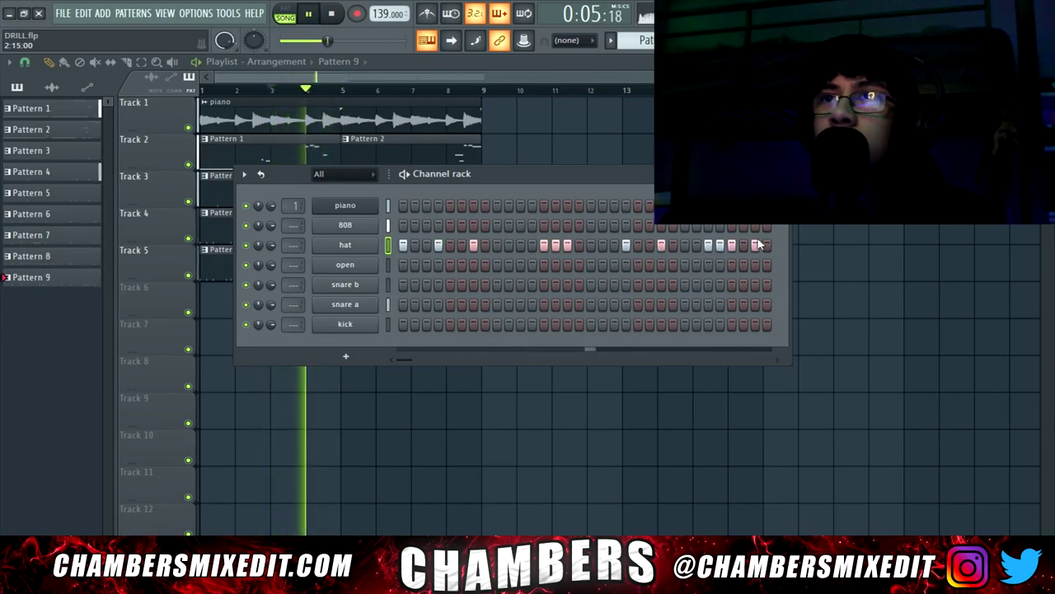
pyautogui.press('F6')
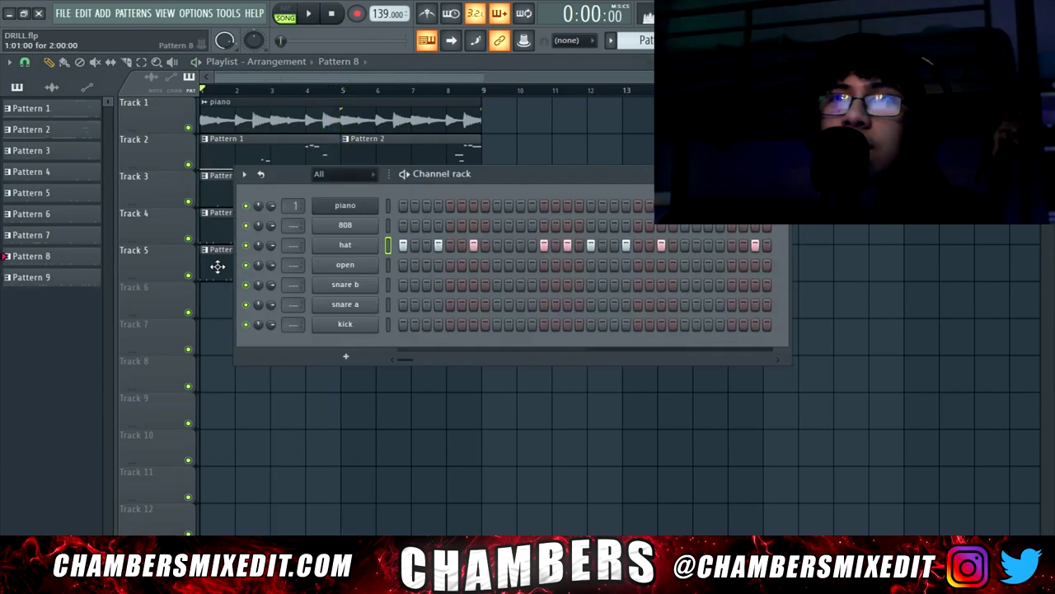
# In Pattern 8's hat part, add a C#4 note on step 13 and half-step notes at C#5 and C5 right after step 20.
pyautogui.doubleClick(217, 267)
pyautogui.press('space')
pyautogui.moveTo(229, 229); pyautogui.dragTo(216, 466)
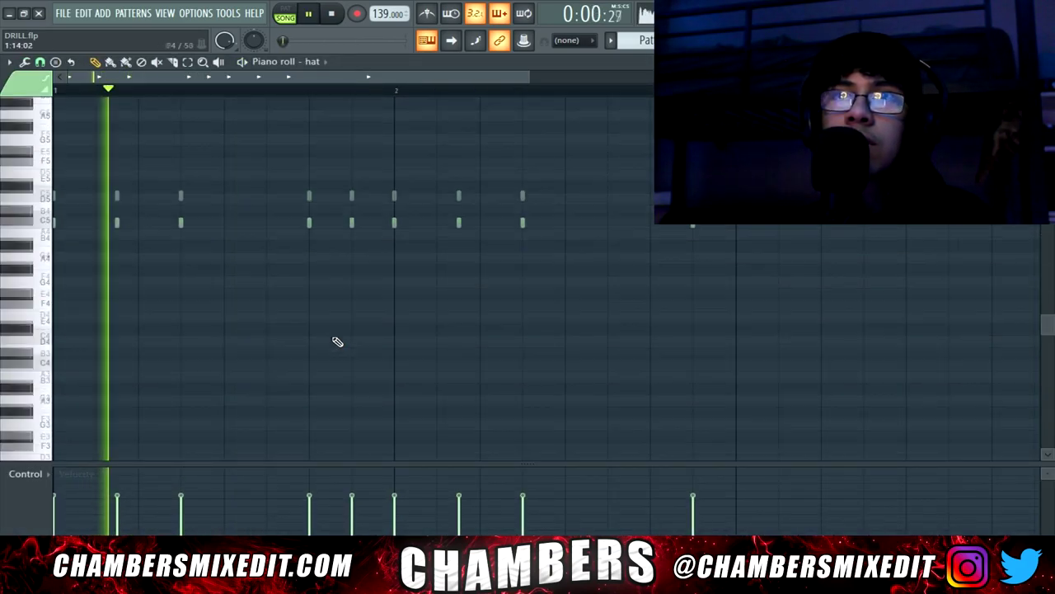
pyautogui.scroll(-3, 334, 330)
pyautogui.click(312, 283)
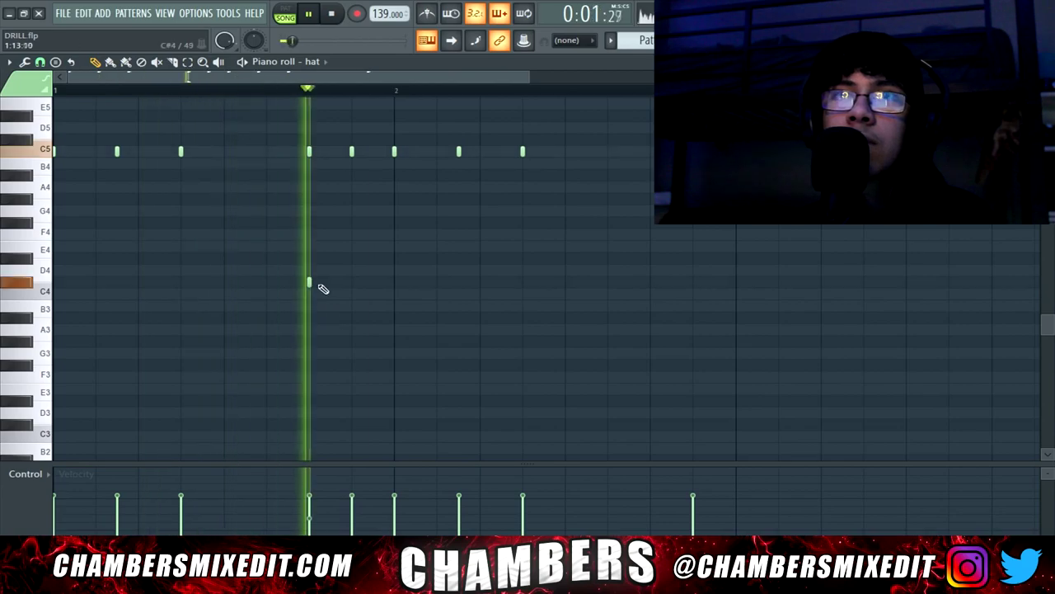
pyautogui.press('space')
pyautogui.click(39, 61)
pyautogui.click(74, 174)
pyautogui.press('space')
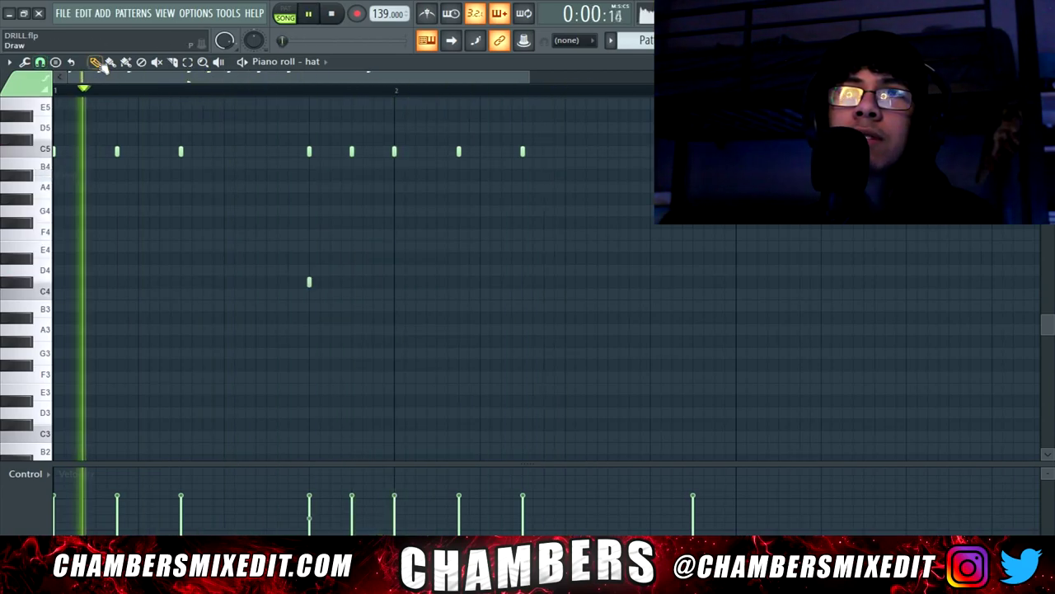
pyautogui.scroll(3, 539, 299)
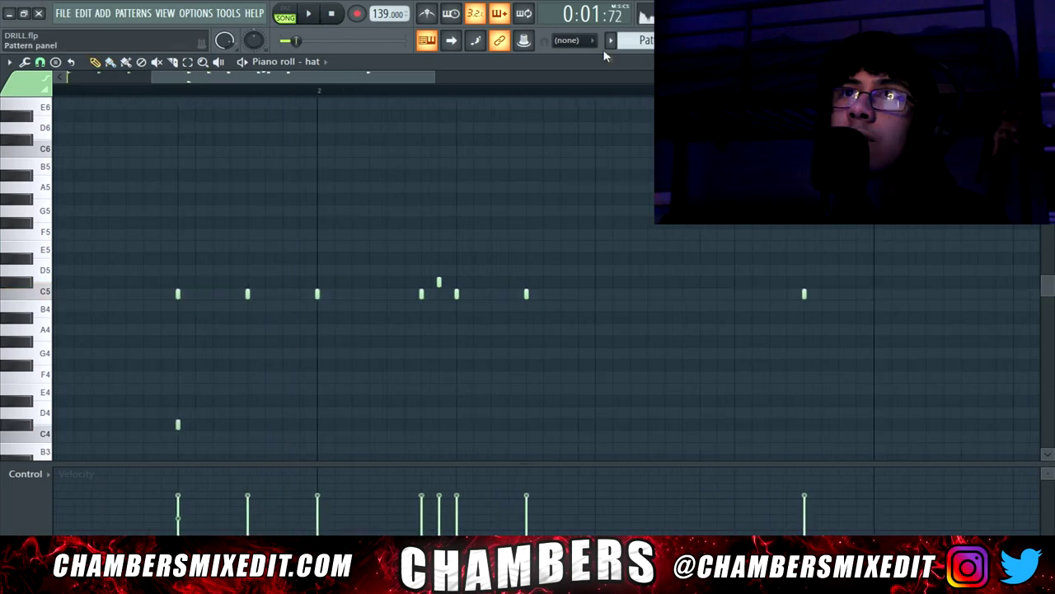
# In Pattern 9's hat part, snap to 1/6 beat and paint a run of F4 notes leading up to step 13.
pyautogui.click(611, 41)
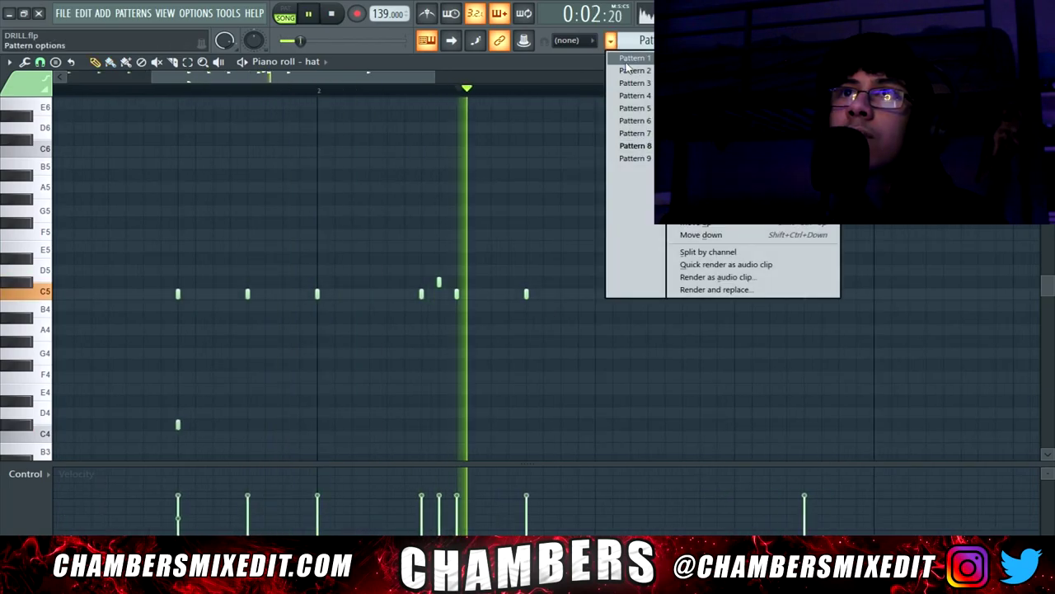
pyautogui.click(652, 158)
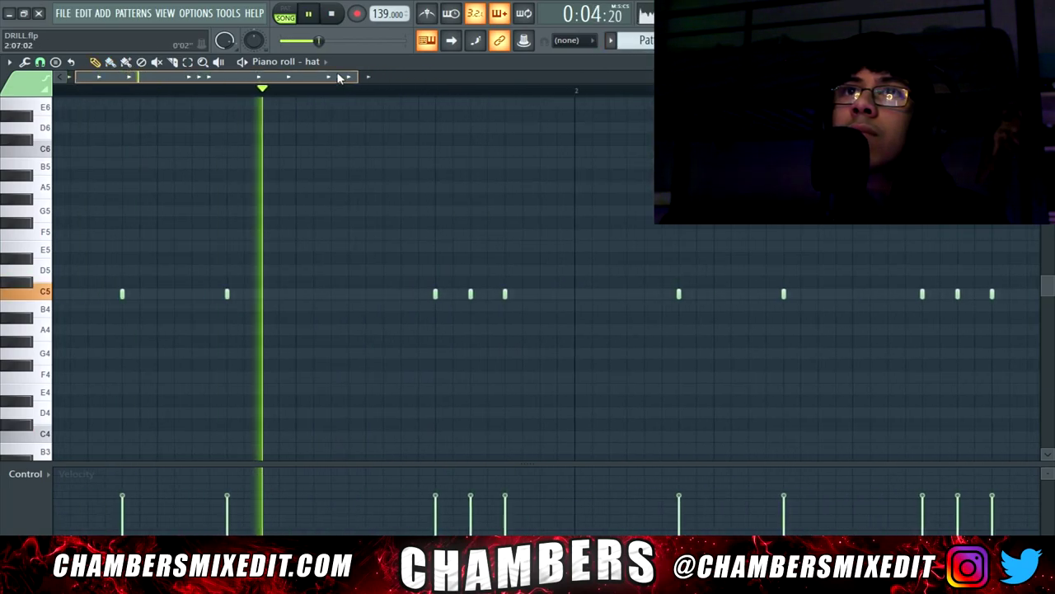
pyautogui.press('space')
pyautogui.click(39, 62)
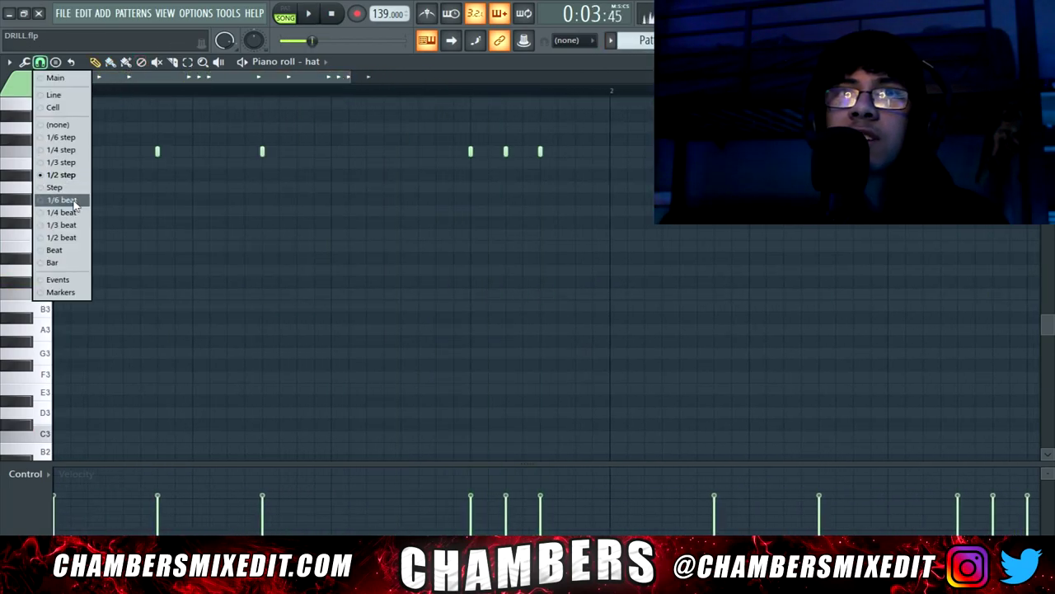
pyautogui.click(72, 201)
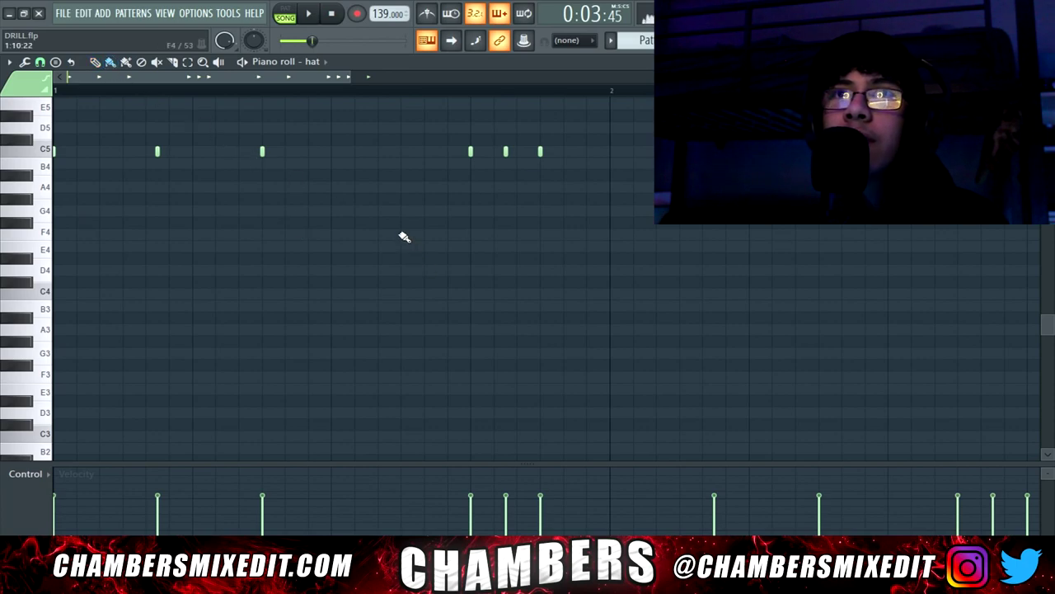
pyautogui.press('space')
pyautogui.hotkey('ctrl', 'd')
pyautogui.click(470, 234)
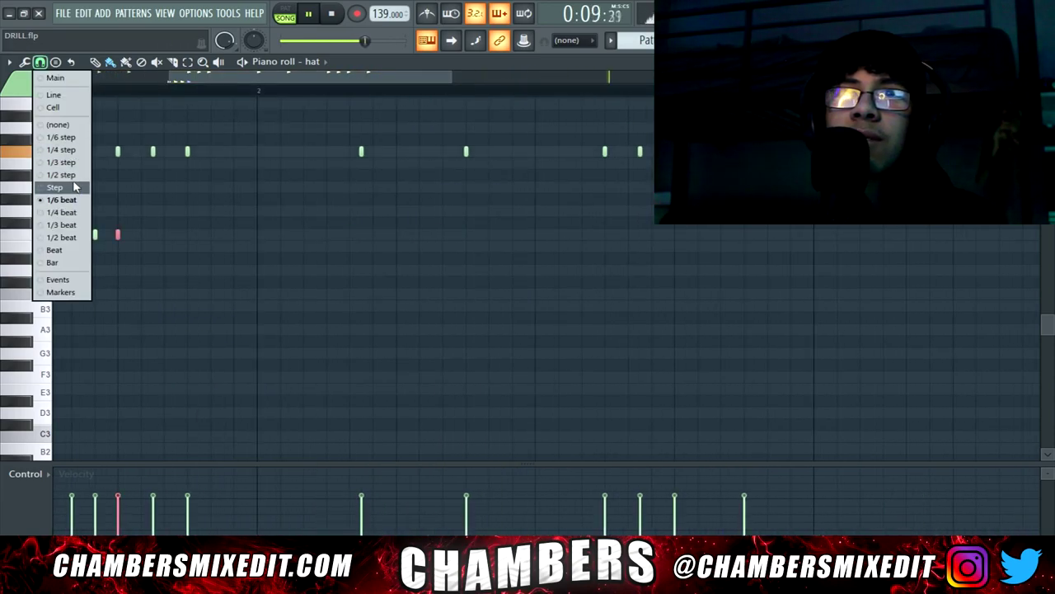
# Set the hat snap to 1/2 step and add a C5 note halfway between steps 27 and 28 of Pattern 9.
pyautogui.click(70, 174)
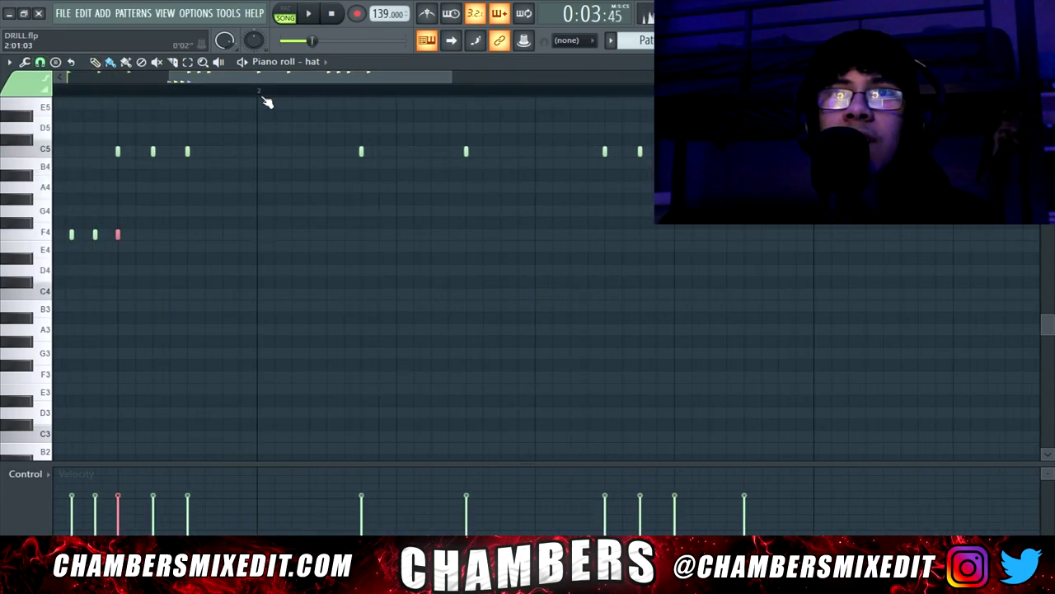
pyautogui.moveTo(307, 80); pyautogui.dragTo(391, 81)
pyautogui.scroll(1, 294, 151)
pyautogui.press('space')
pyautogui.click(351, 141)
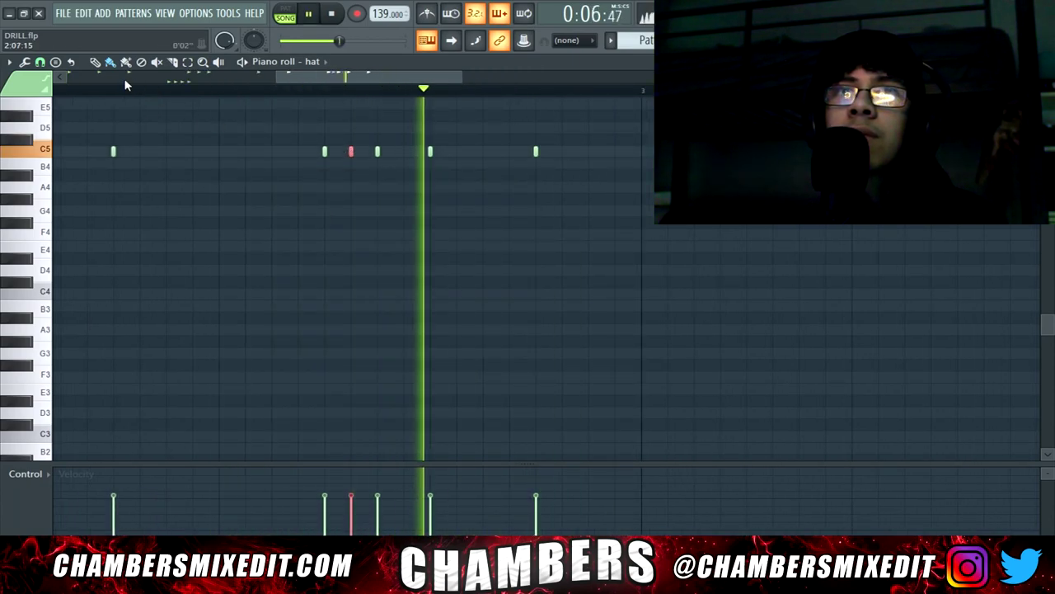
# Set the snap to 1/3 step and paint a C5 hat roll from step 31 to step 32 of Pattern 9.
pyautogui.click(40, 62)
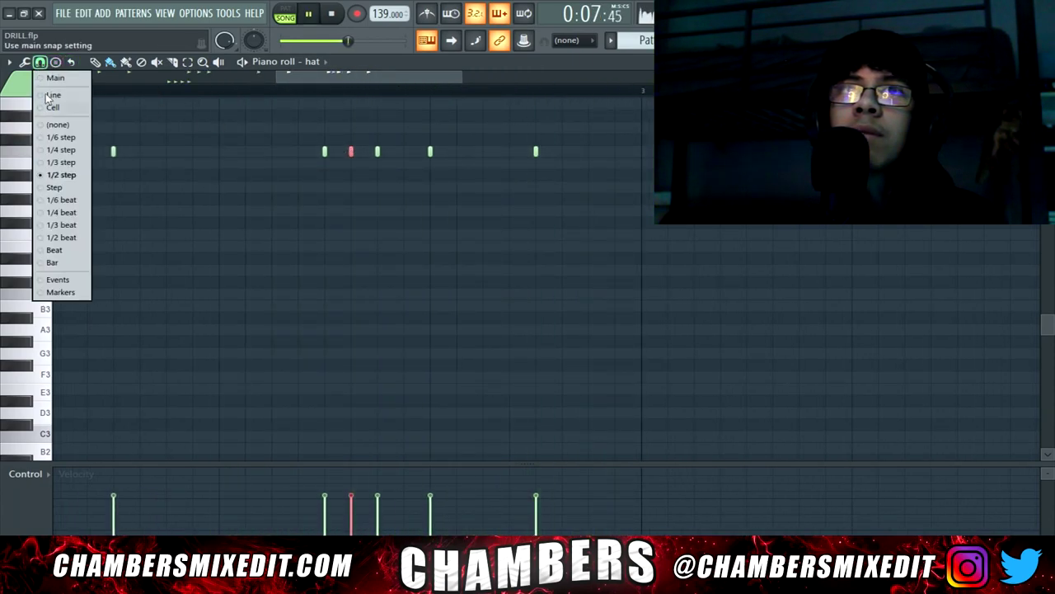
pyautogui.click(68, 164)
pyautogui.press('space')
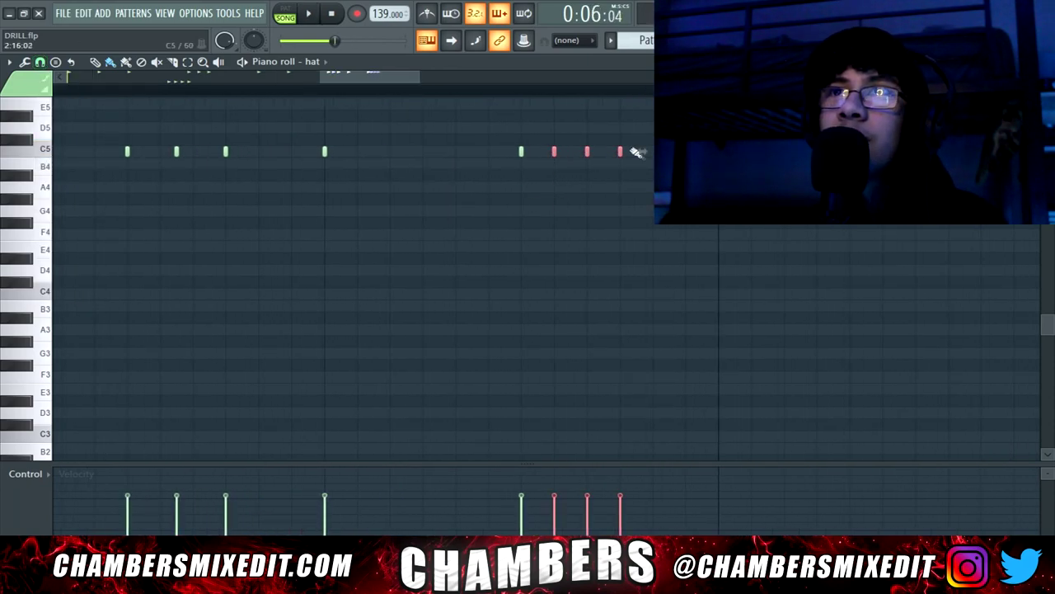
pyautogui.press('space')
# Add two third-step hats after step 29 with descending pitches, and raise the two hats ending on step 28 to C#5.
pyautogui.scroll(-2, 429, 231)
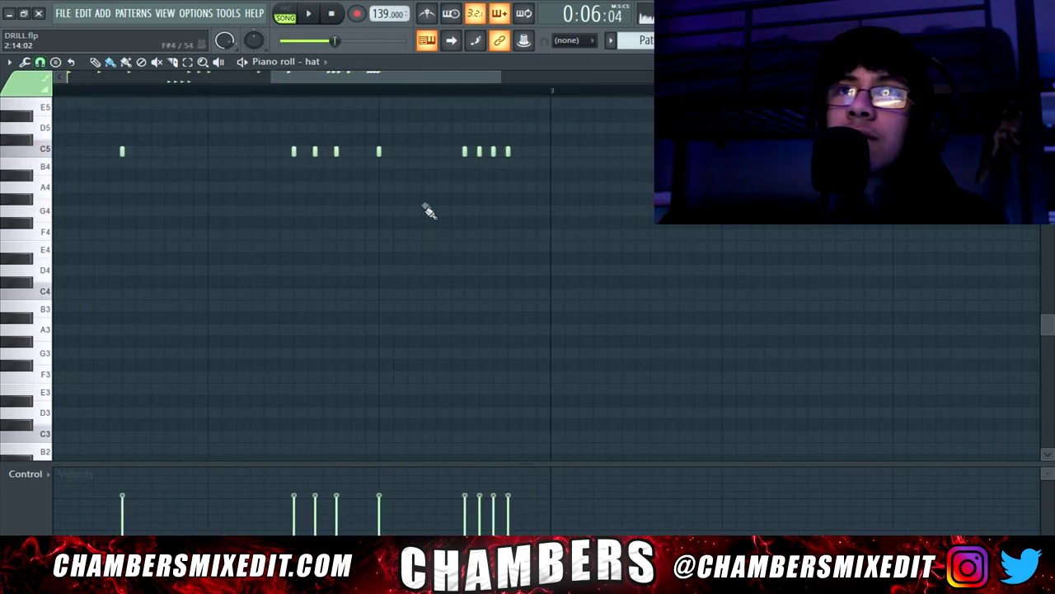
pyautogui.click(402, 151)
pyautogui.click(424, 151)
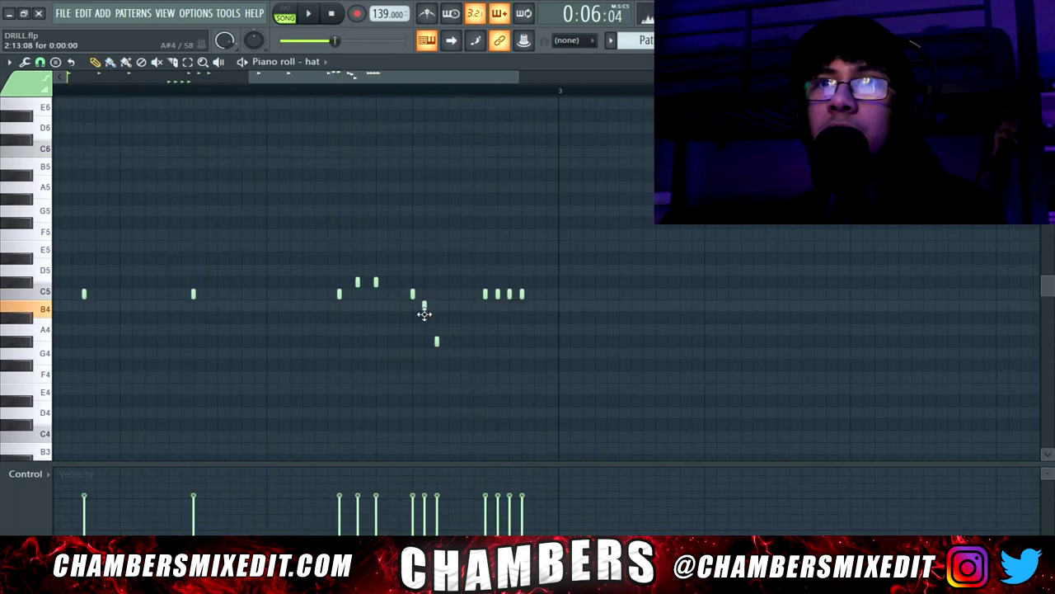
pyautogui.press('space')
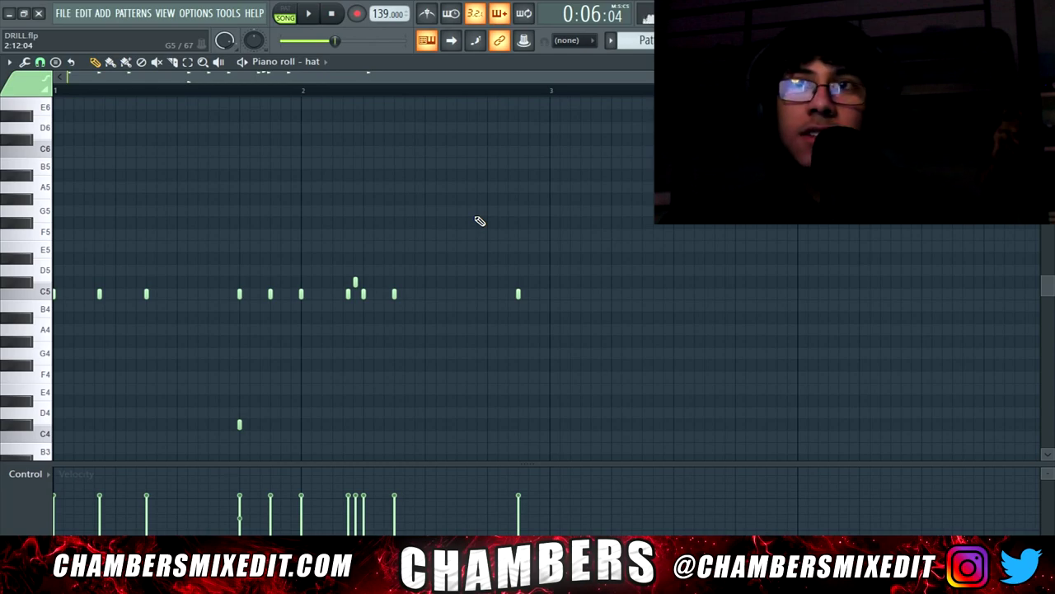
# Select the C5 hats, enlarge the velocity lane, and lower the velocities of the hats after the first one in bar 1 by varying amounts.
pyautogui.moveTo(544, 267); pyautogui.dragTo(80, 322)
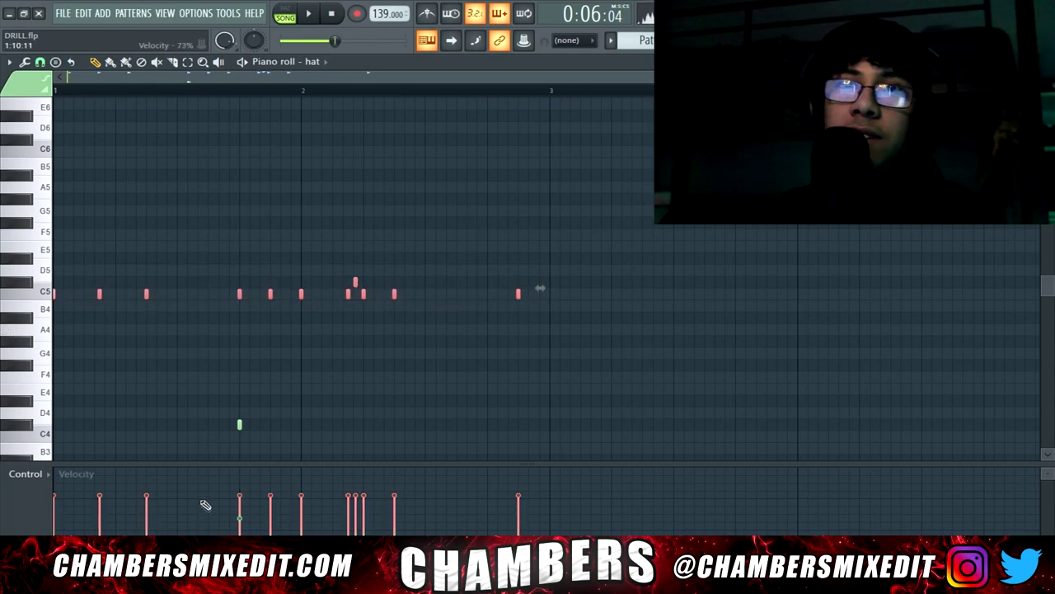
pyautogui.moveTo(198, 462); pyautogui.dragTo(124, 79)
pyautogui.scroll(2, 69, 224)
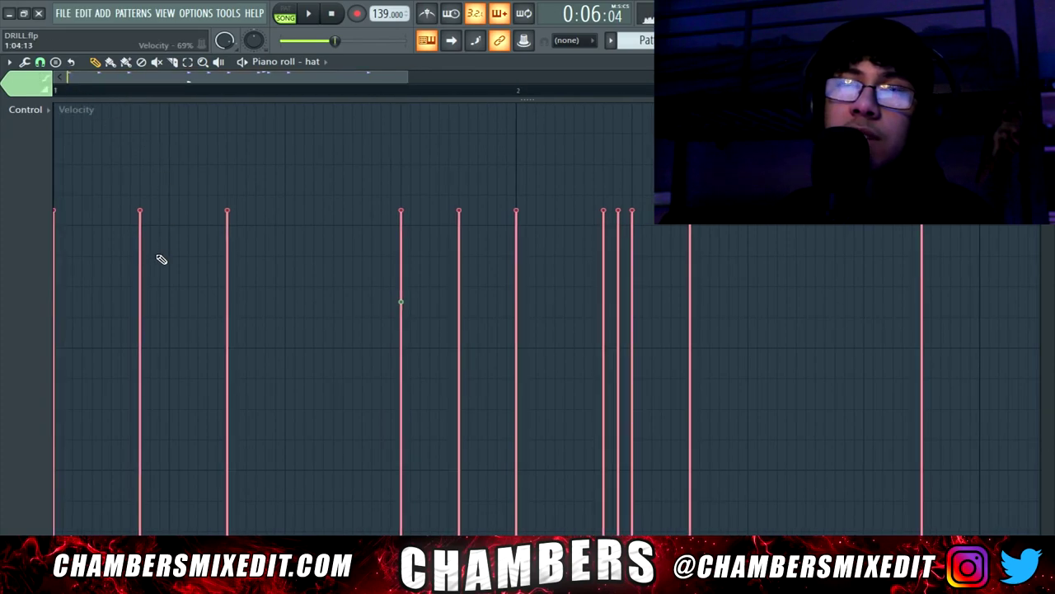
pyautogui.press('space')
pyautogui.moveTo(162, 290)
pyautogui.mouseDown()
pyautogui.moveTo(202, 227)
pyautogui.moveTo(230, 245)
pyautogui.moveTo(146, 315)
pyautogui.moveTo(240, 251)
pyautogui.moveTo(396, 291)
pyautogui.moveTo(459, 294)
pyautogui.mouseUp()
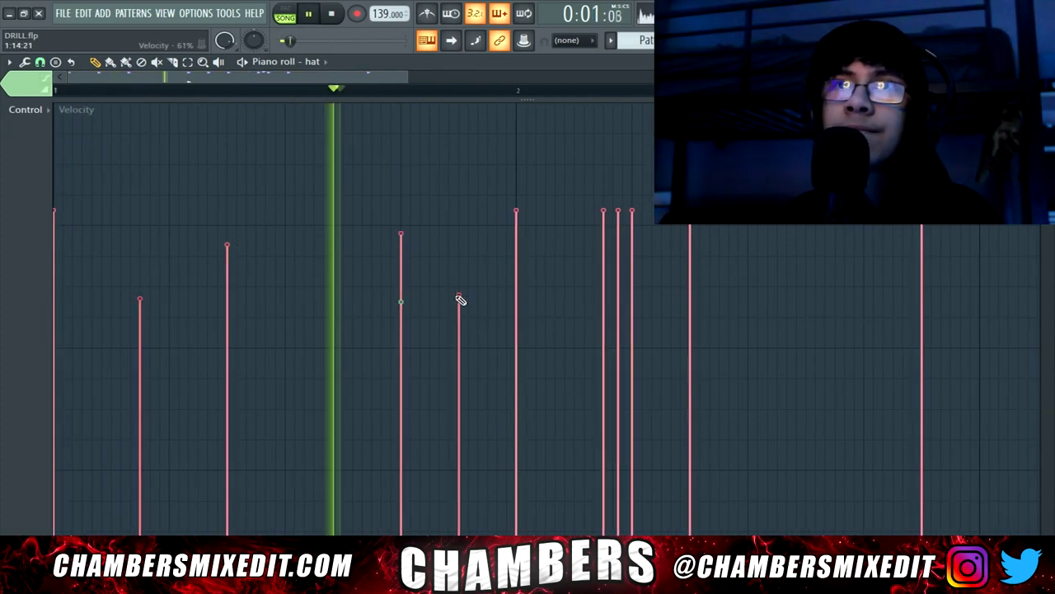
pyautogui.press('space')
# Lower the velocities of the last two hats in bar 2 and give the three-hat roll rising velocities.
pyautogui.moveTo(678, 257)
pyautogui.mouseDown()
pyautogui.moveTo(932, 238)
pyautogui.moveTo(917, 275)
pyautogui.mouseUp()
pyautogui.press('space')
pyautogui.click(921, 267)
pyautogui.press('space')
pyautogui.press('space')
pyautogui.click(228, 241)
pyautogui.scroll(3, 584, 251)
pyautogui.click(628, 268)
pyautogui.moveTo(629, 301); pyautogui.dragTo(668, 253)
# Show note panning for the hats and pan notes in bar 2 to opposite sides.
pyautogui.click(25, 110)
pyautogui.click(49, 132)
pyautogui.click(628, 409)
pyautogui.click(695, 290)
# Reduce the note filter cutoff on some of the hats, return to the velocity lane, and play the pattern.
pyautogui.click(24, 109)
pyautogui.click(53, 201)
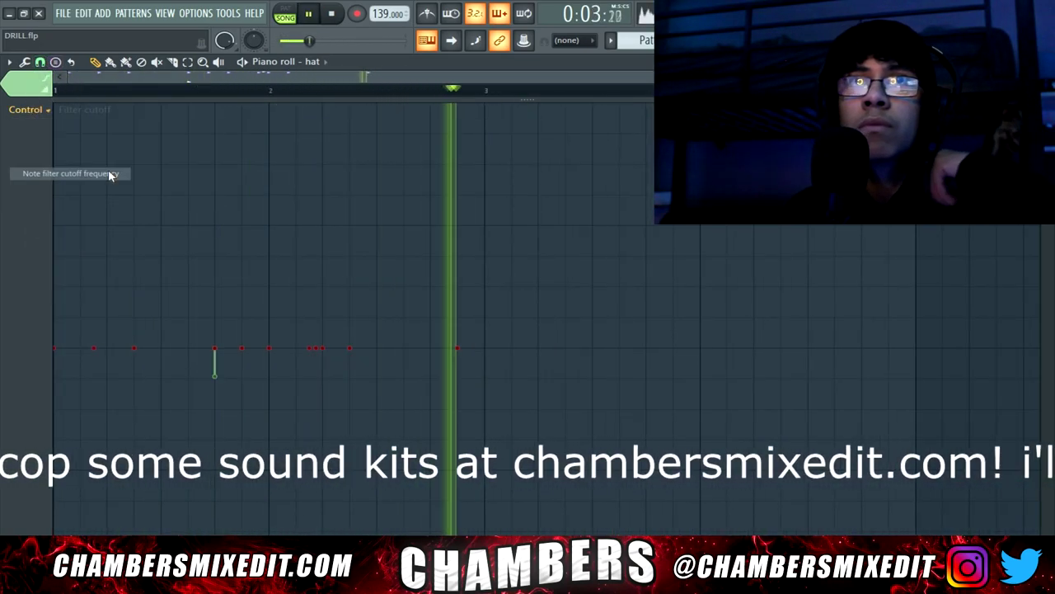
pyautogui.moveTo(250, 378); pyautogui.dragTo(288, 358)
pyautogui.scroll(-3, 287, 357)
pyautogui.click(25, 109)
pyautogui.click(52, 148)
pyautogui.moveTo(91, 99); pyautogui.dragTo(190, 445)
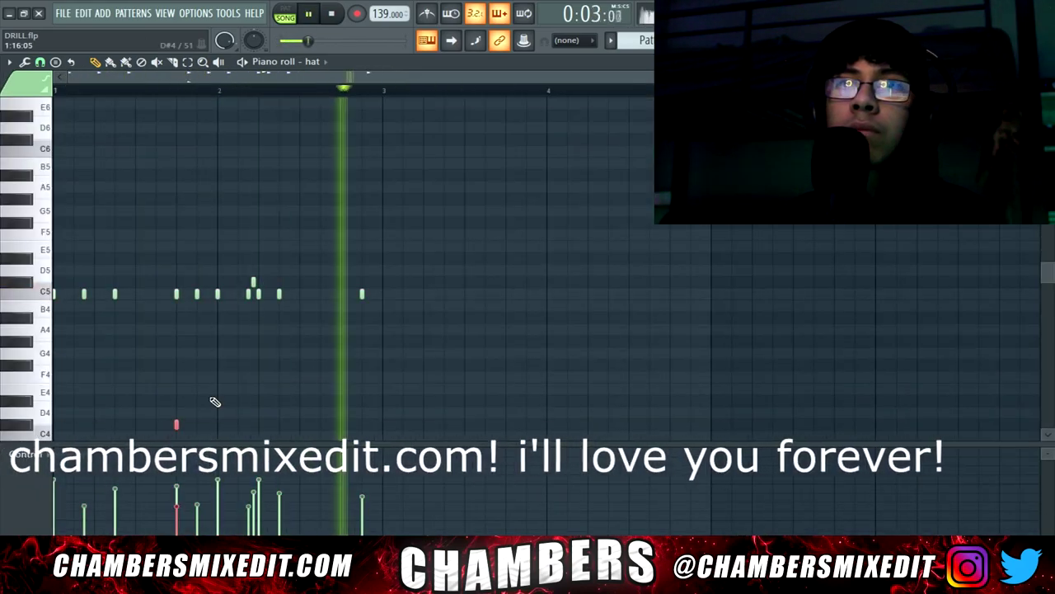
pyautogui.scroll(3, 181, 417)
pyautogui.press('space')
pyautogui.press('space')
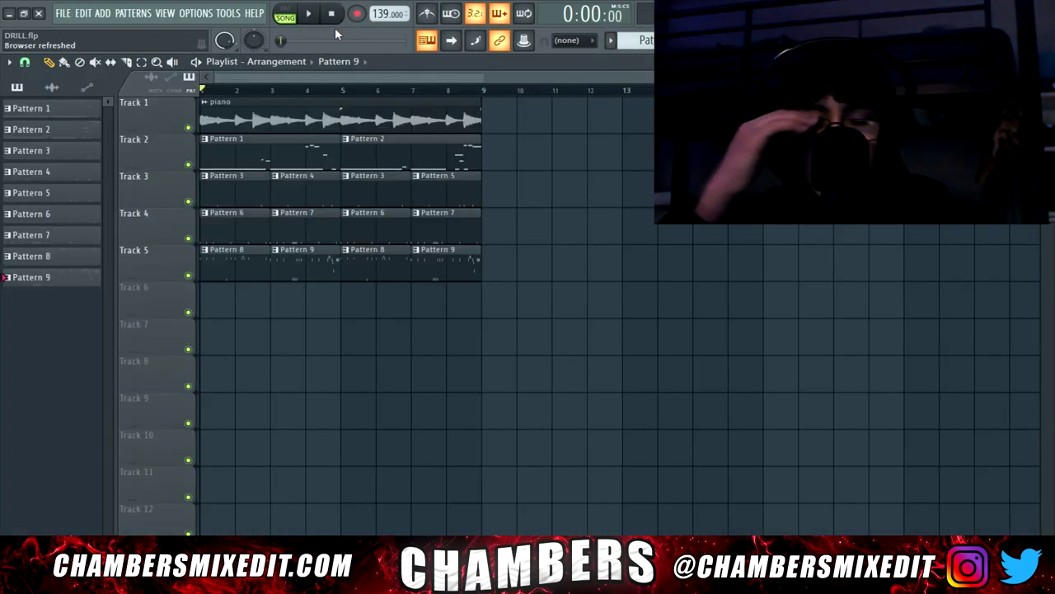
# Create Pattern 10 with an open hat hit on step 1 and place it at bar 1 of Track 6.
pyautogui.press('space')
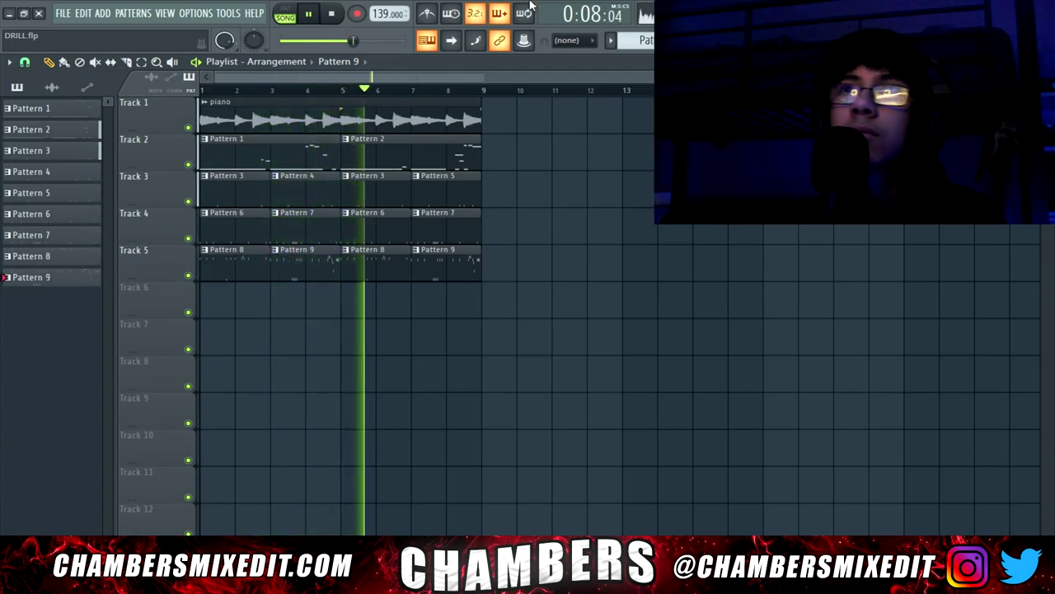
pyautogui.click(724, 39)
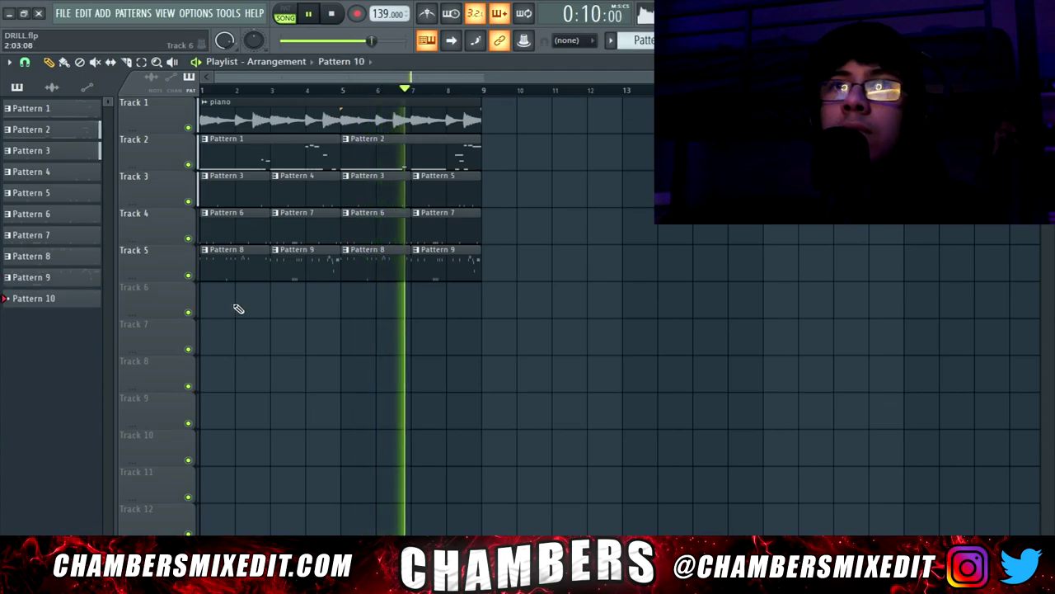
pyautogui.press('space')
pyautogui.press('F6')
pyautogui.press('F6')
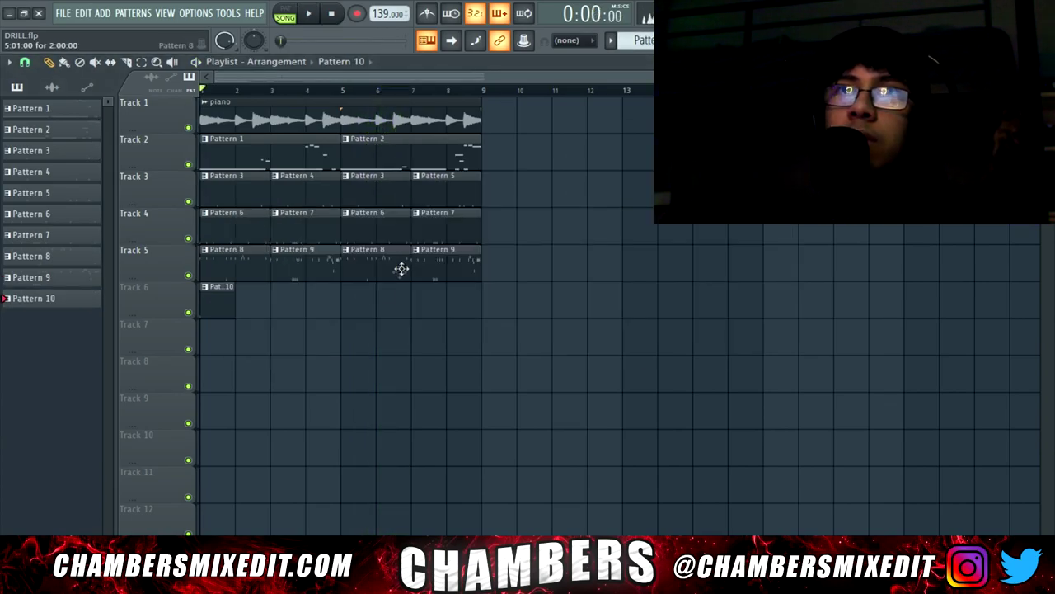
# Place copies of Pattern 10 on Track 6 at bars 3, 5 and 7.
pyautogui.click(280, 302)
pyautogui.click(357, 305)
pyautogui.click(403, 308)
# Create Pattern 11 with a kick on step 1 and place it at bar 1 of Track 7.
pyautogui.press('F6')
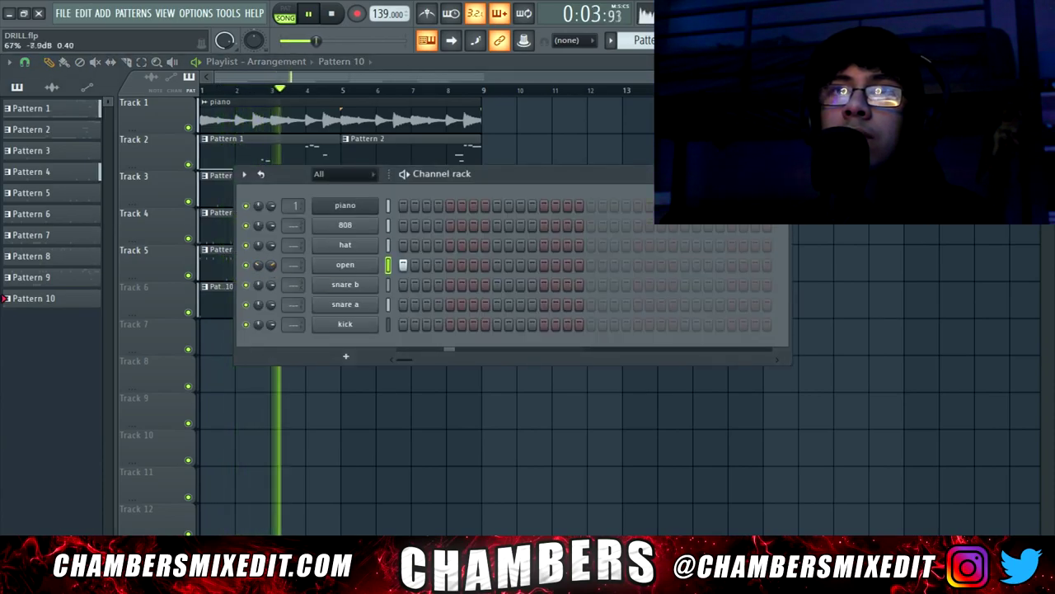
pyautogui.press('space')
pyautogui.press('F4')
pyautogui.click(402, 324)
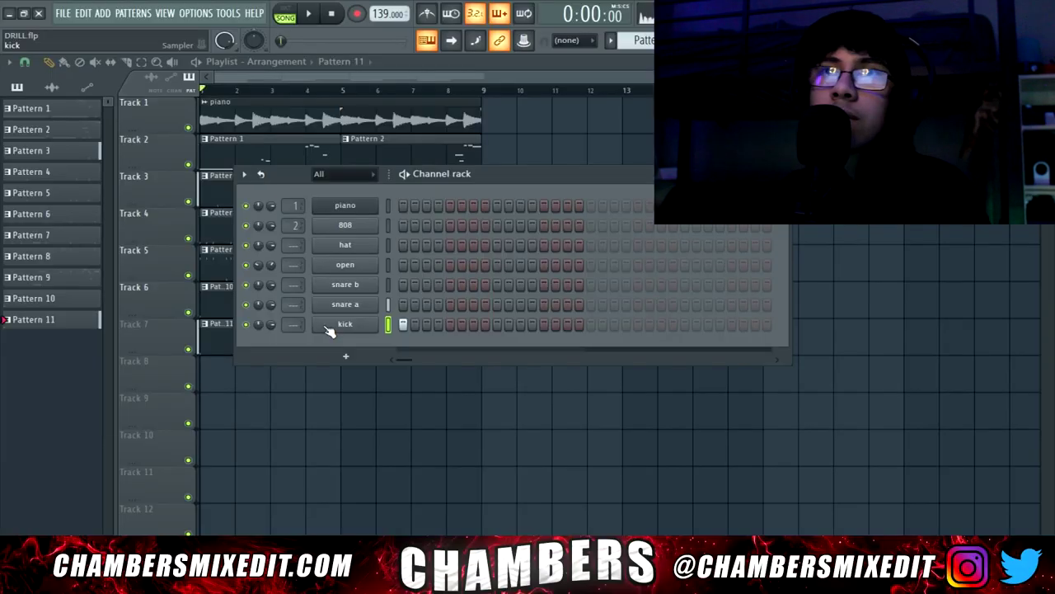
# Examine the kick channel's sample settings while the arrangement plays.
pyautogui.click(338, 324)
pyautogui.press('space')
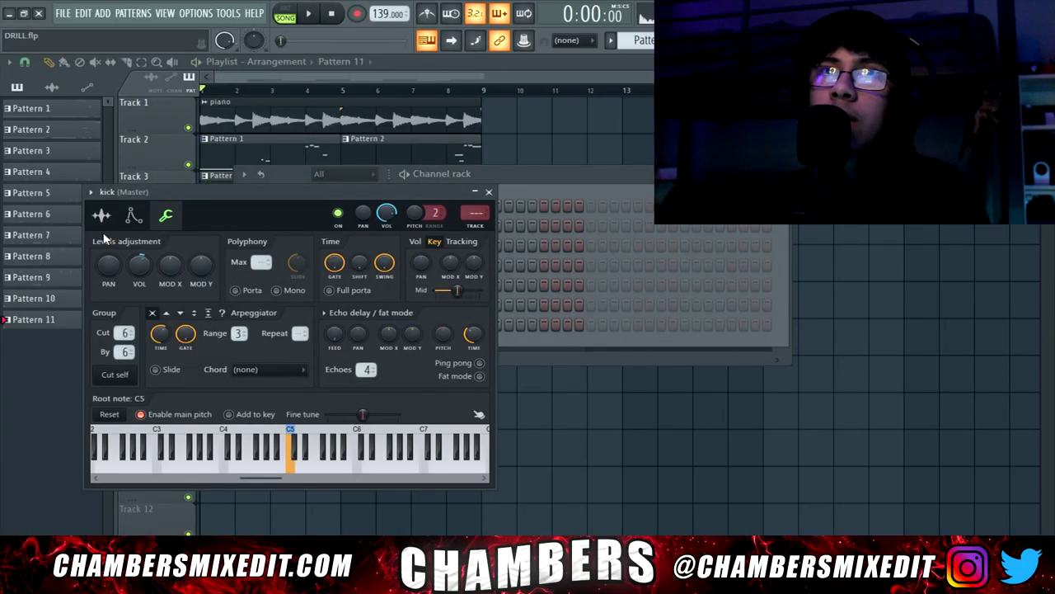
pyautogui.click(102, 214)
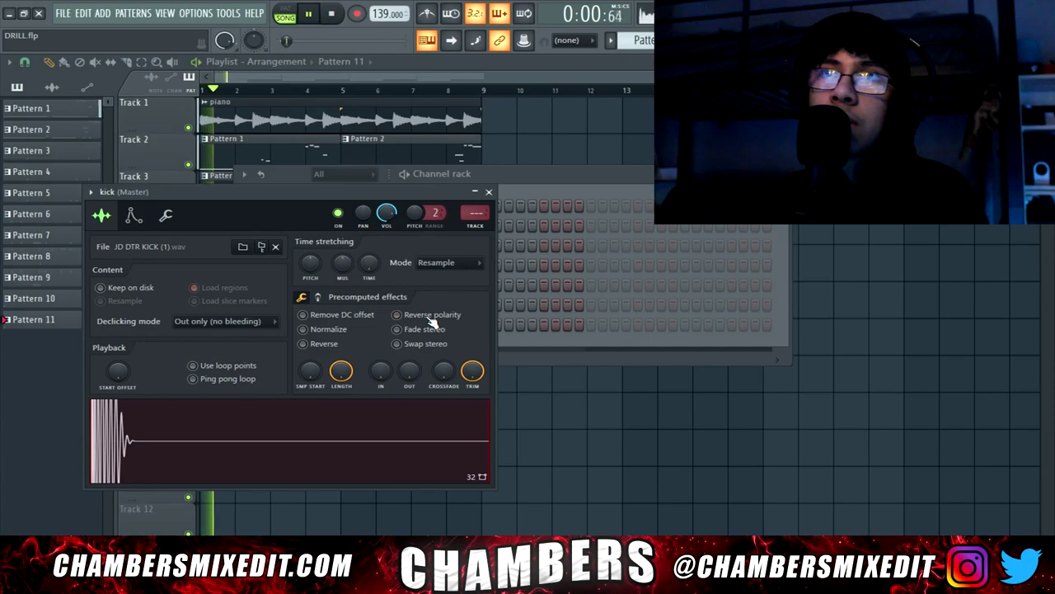
pyautogui.click(489, 192)
pyautogui.press('space')
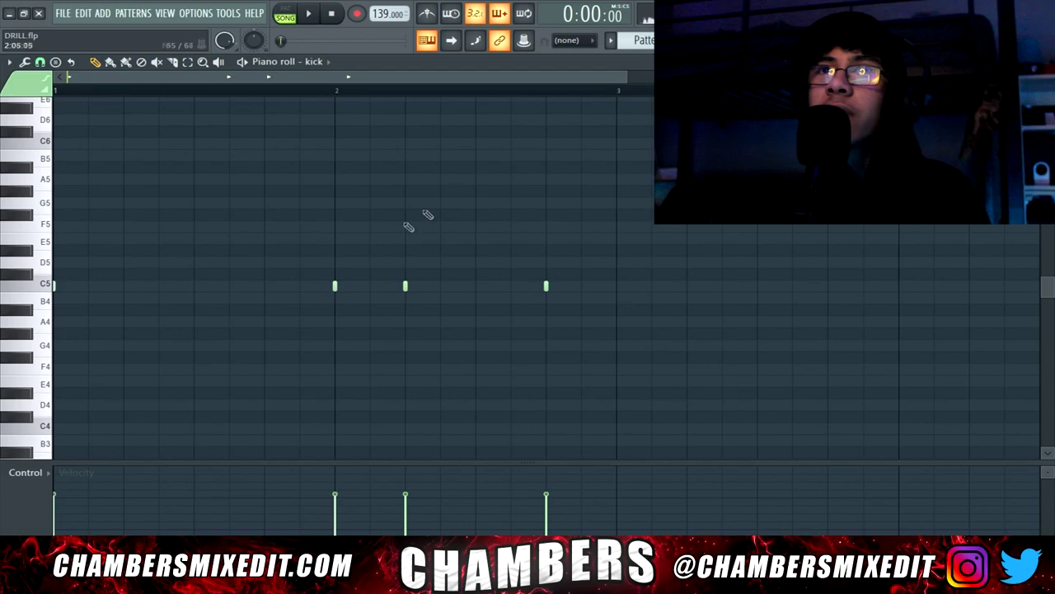
# Set the kick snap to 1/2 step, add three C5 kicks leading up to bar 2, and play them.
pyautogui.keyDown('ctrl'); pyautogui.scroll(4, 229, 327); pyautogui.keyUp('ctrl')
pyautogui.click(39, 61)
pyautogui.click(62, 181)
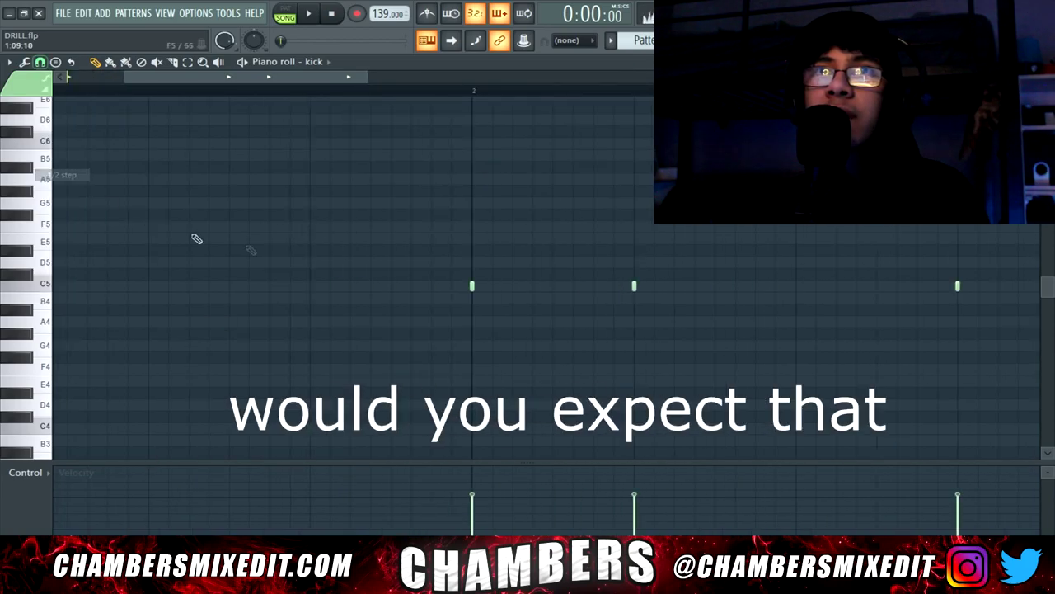
pyautogui.click(450, 286)
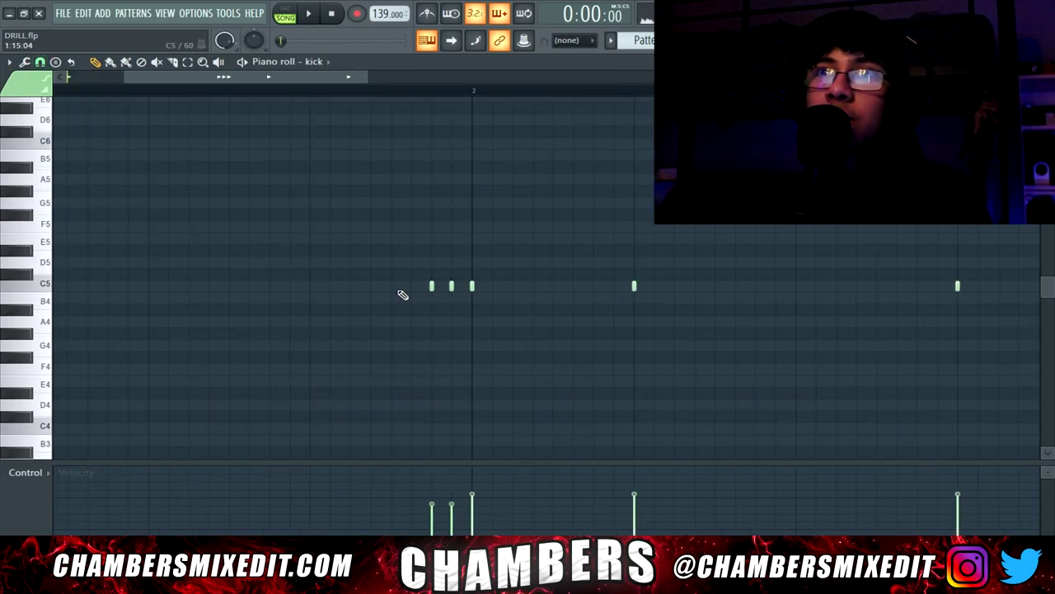
pyautogui.press('space')
pyautogui.press('space')
# Give the three kicks before bar 2 rising velocities and pan them to alternating sides.
pyautogui.moveTo(415, 463); pyautogui.dragTo(420, 240)
pyautogui.keyDown('ctrl'); pyautogui.scroll(2, 410, 414); pyautogui.keyUp('ctrl')
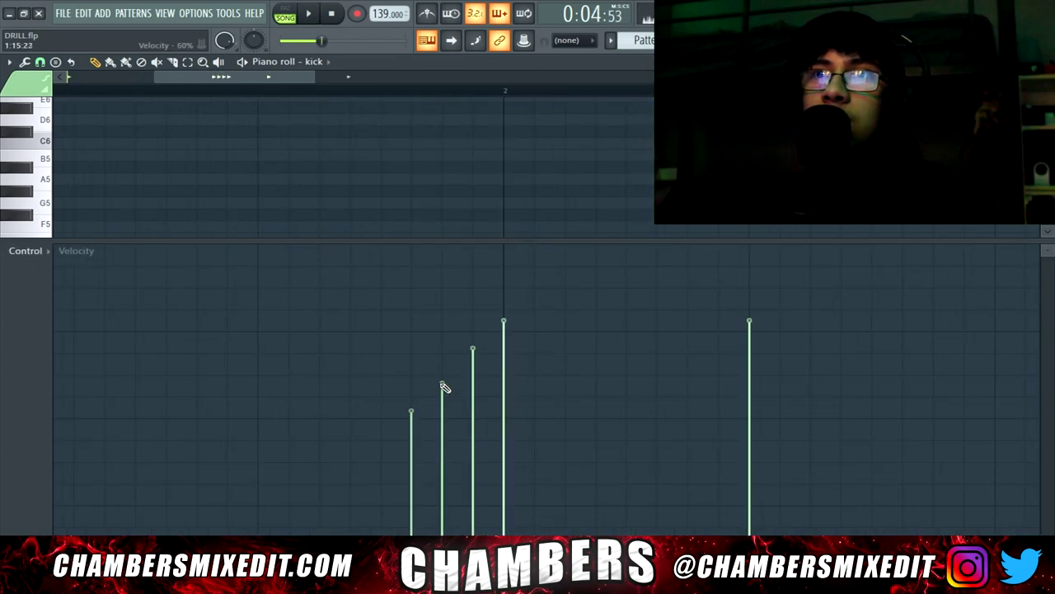
pyautogui.press('space')
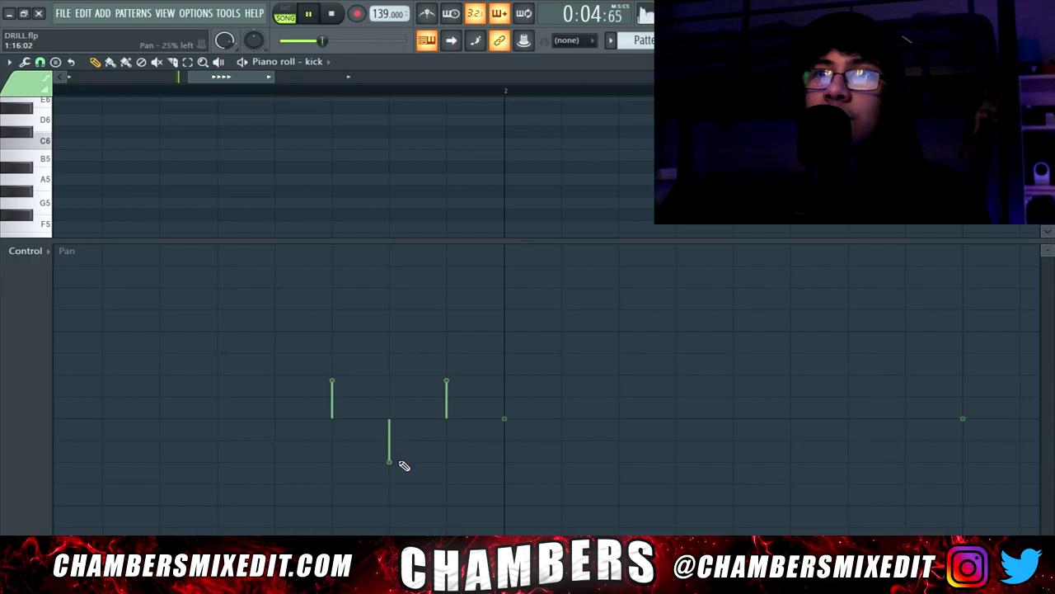
pyautogui.press('space')
# Lower the note filter cutoff on the kicks before bar 2, rising gradually from the first kick to the third.
pyautogui.click(25, 251)
pyautogui.press('space')
pyautogui.click(66, 327)
pyautogui.click(24, 252)
pyautogui.click(66, 327)
pyautogui.click(24, 252)
pyautogui.click(70, 314)
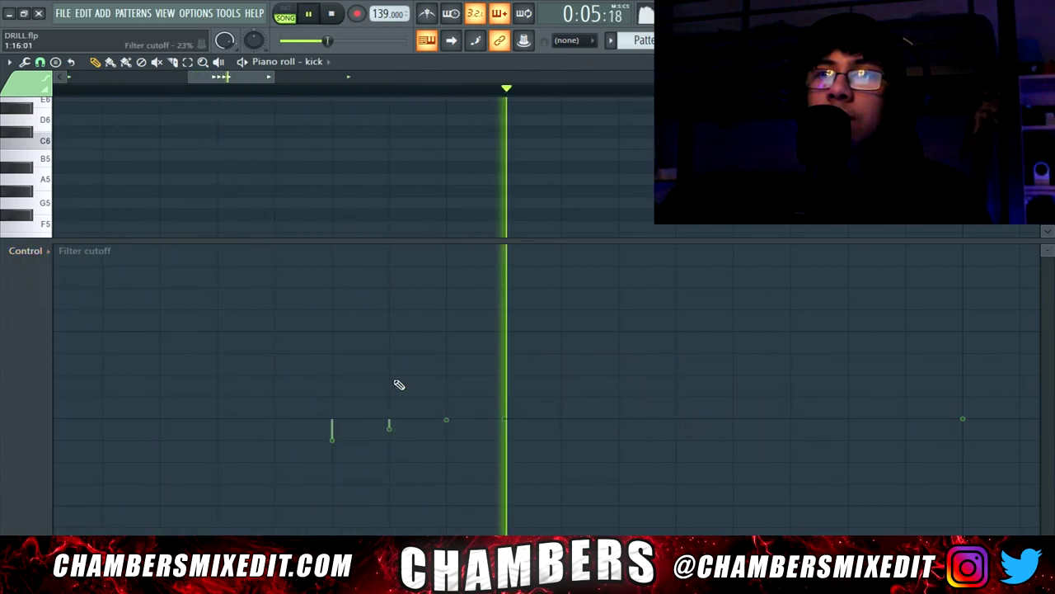
pyautogui.scroll(-5, 278, 370)
pyautogui.click(26, 252)
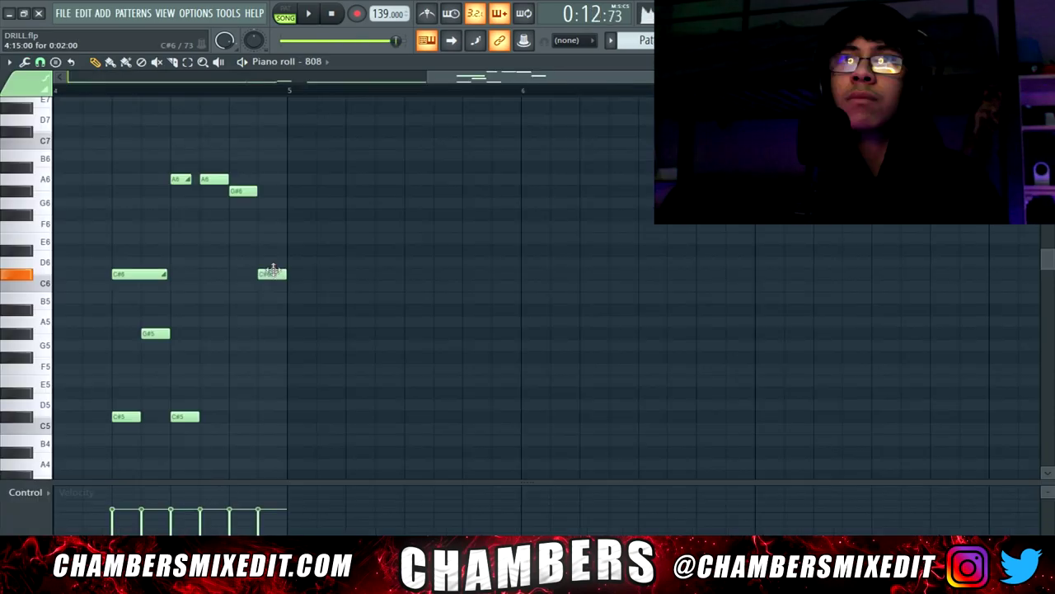
# Raise the last 808 note in bar 4 of Pattern 2 to G#6 and return to the playlist.
pyautogui.moveTo(272, 273); pyautogui.dragTo(277, 188)
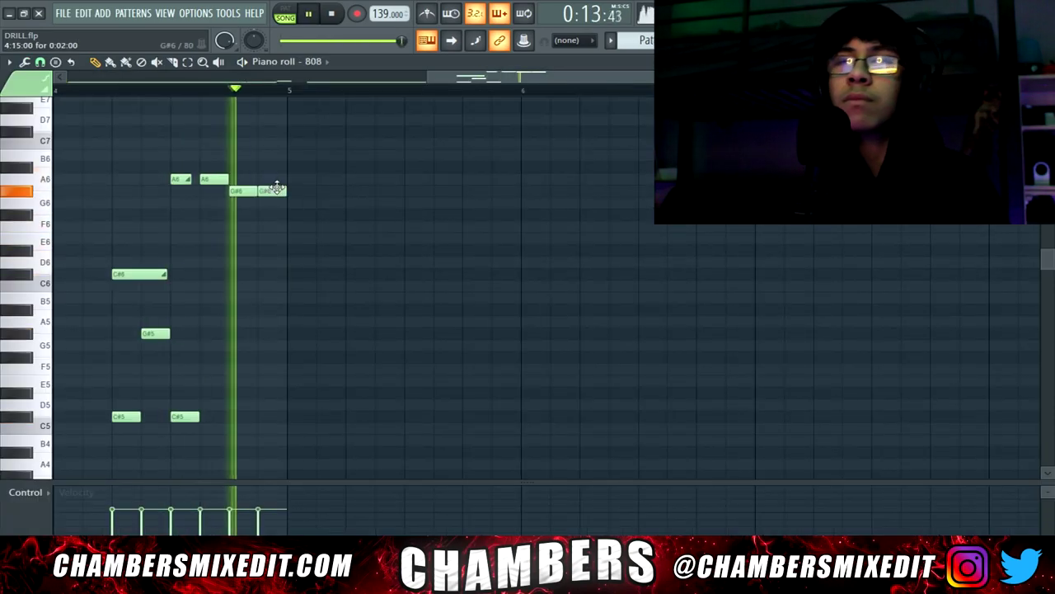
pyautogui.press('F5')
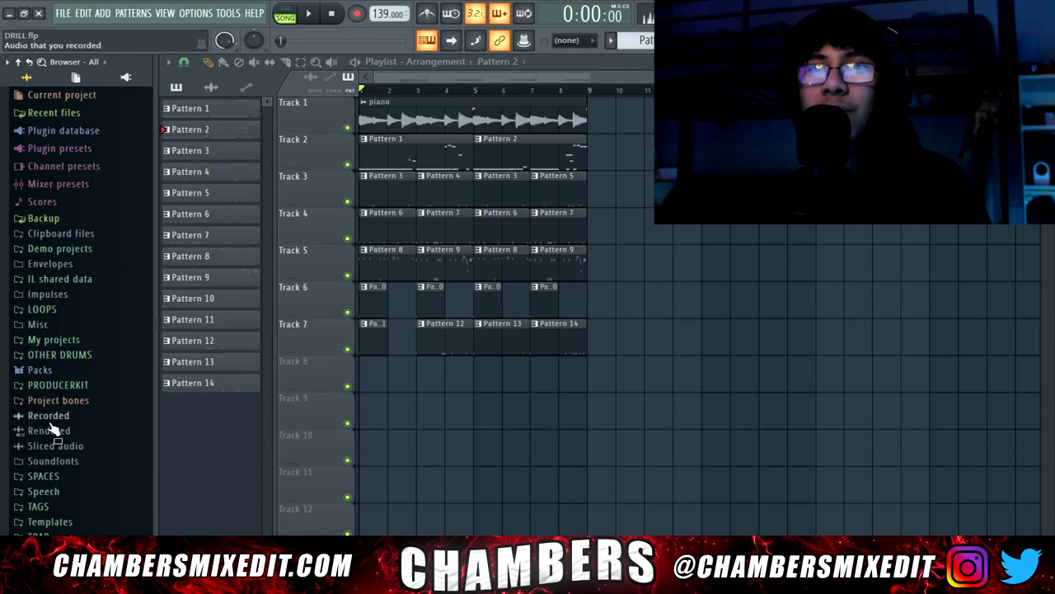
# Load the Cymbal Mash sample from the TRAP > OTHER > BUSYWORKSBEATS > Ultimate bundle > Cymbals folder into a new sampler channel.
pyautogui.click(38, 532)
pyautogui.click(52, 474)
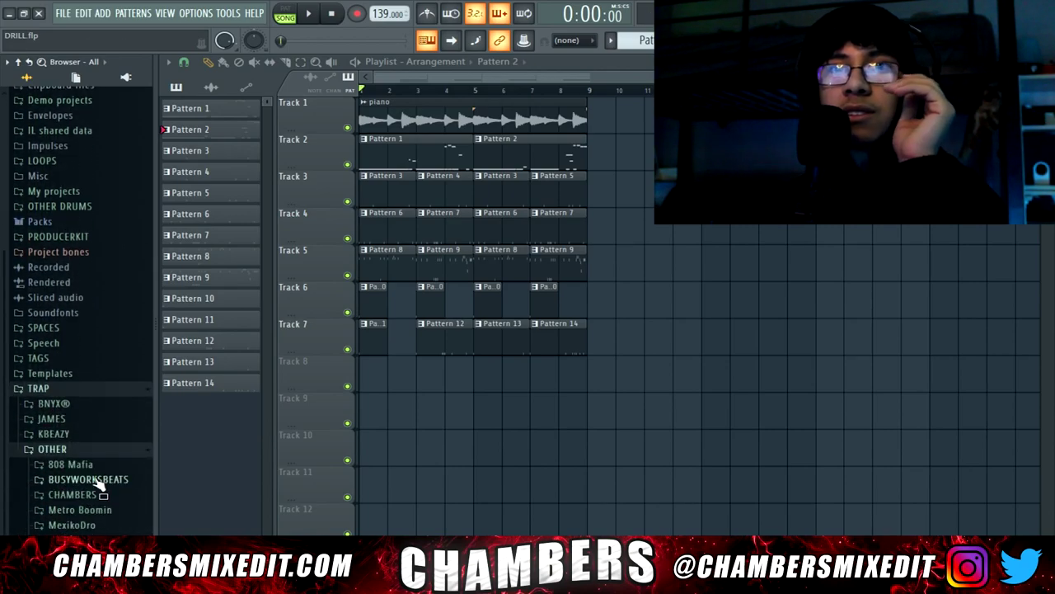
pyautogui.click(114, 465)
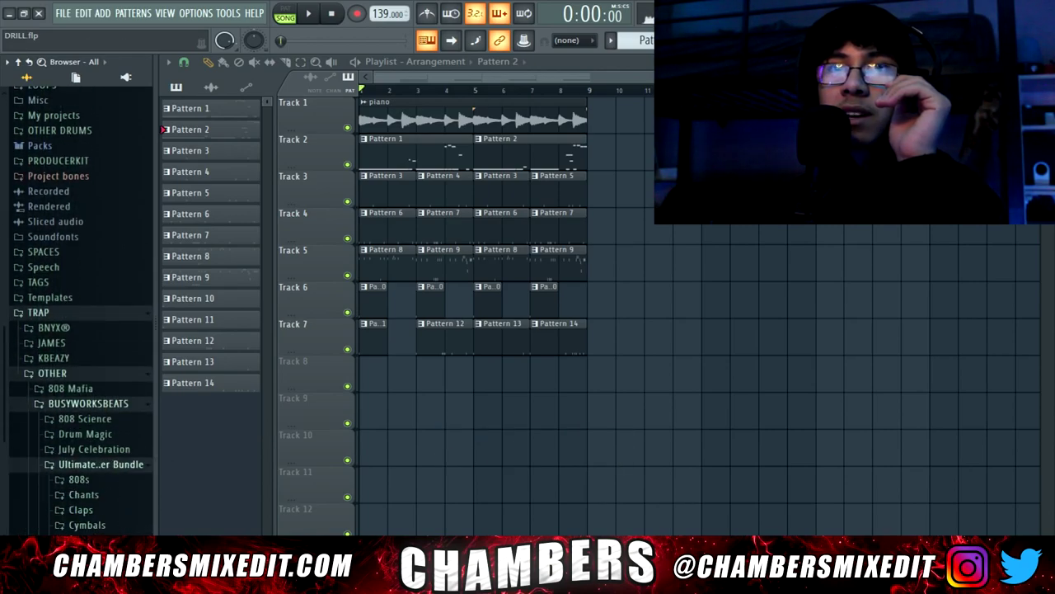
pyautogui.click(82, 525)
pyautogui.click(85, 407)
pyautogui.rightClick(85, 406)
pyautogui.click(172, 418)
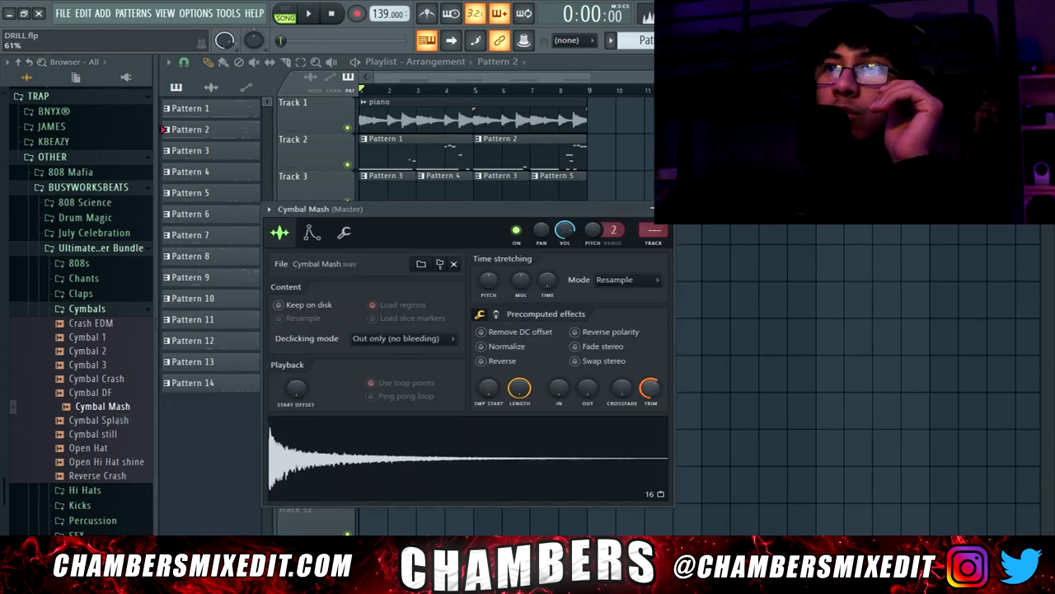
# Add a Cymbal Mash hit on step 1 of Pattern 15 and place the pattern on Track 8 at bars 1 and 5.
pyautogui.click(29, 63)
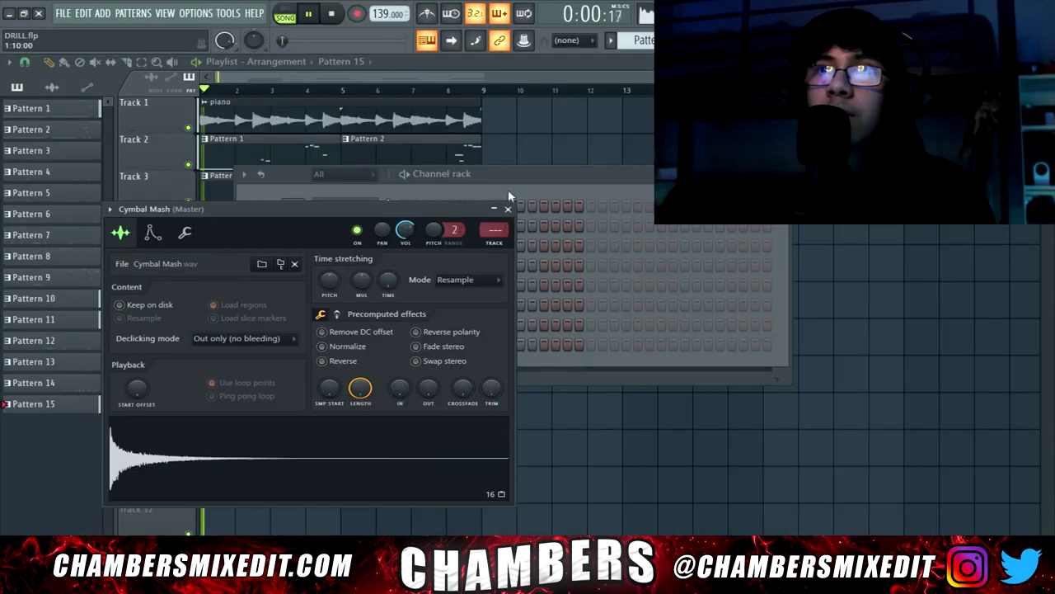
pyautogui.click(507, 208)
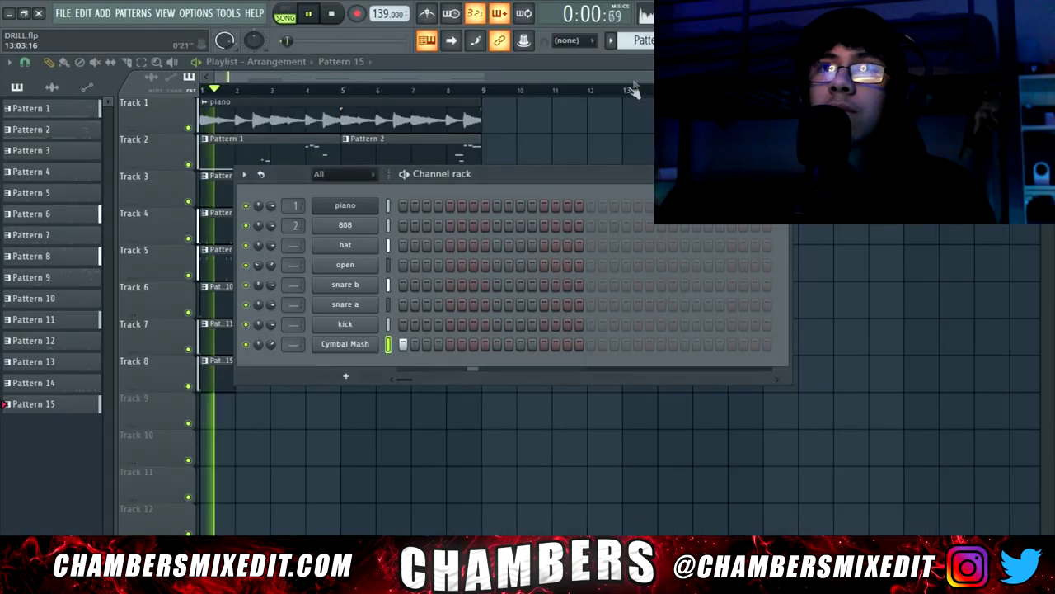
pyautogui.click(779, 174)
pyautogui.click(344, 377)
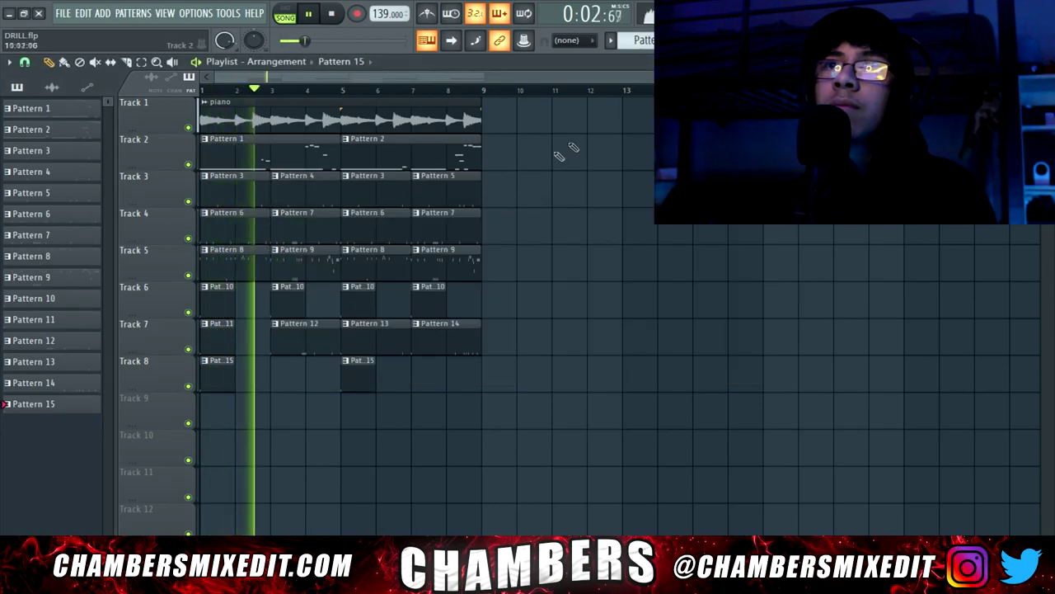
# Create Pattern 16 with Cymbal Mash hits on steps 9, 13 and 15, and enable the channel's volume envelope.
pyautogui.press('F4')
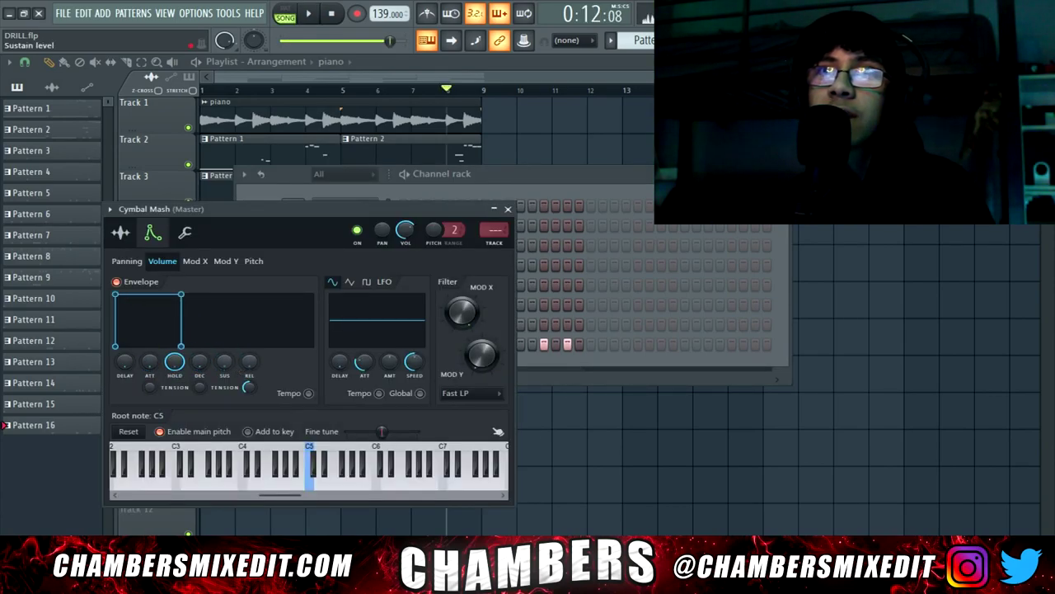
pyautogui.press('F7')
pyautogui.moveTo(664, 76); pyautogui.dragTo(49, 132)
pyautogui.scroll(3, 208, 439)
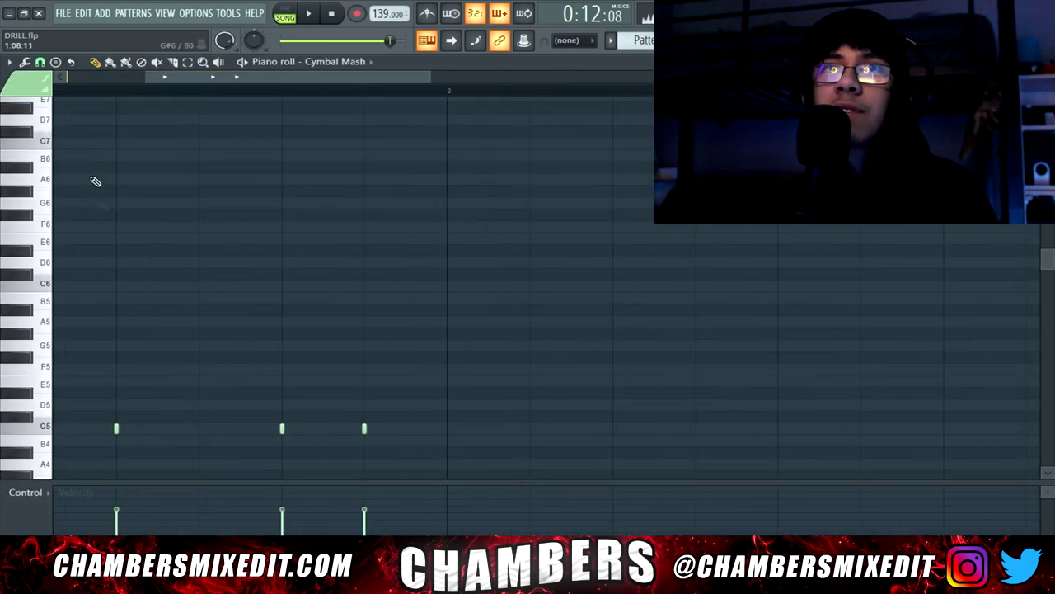
# Set the Cymbal Mash snap to 1/4 beat and lengthen the hits to one step each.
pyautogui.click(40, 65)
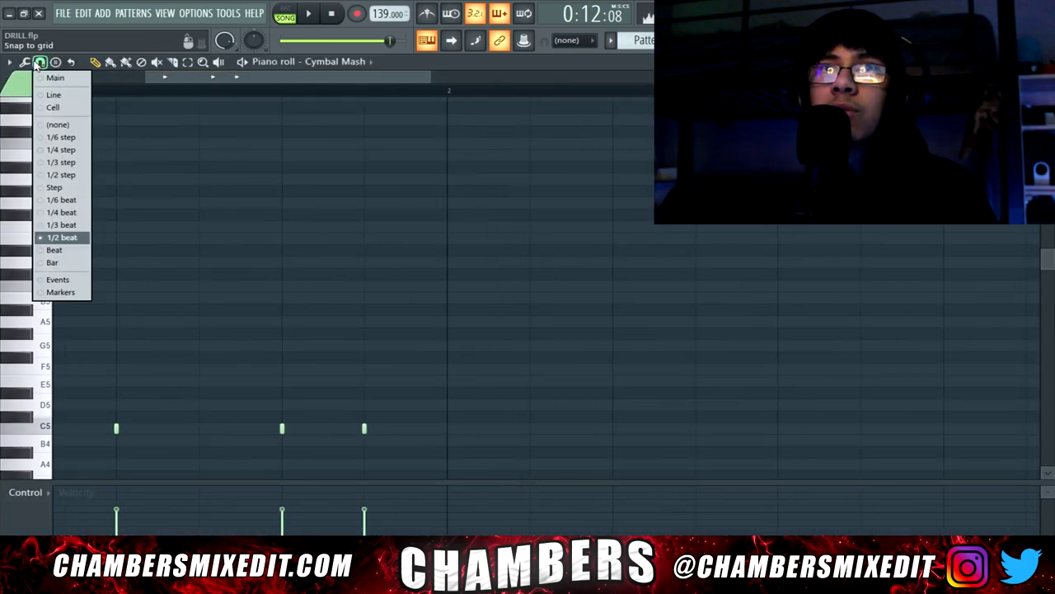
pyautogui.click(73, 217)
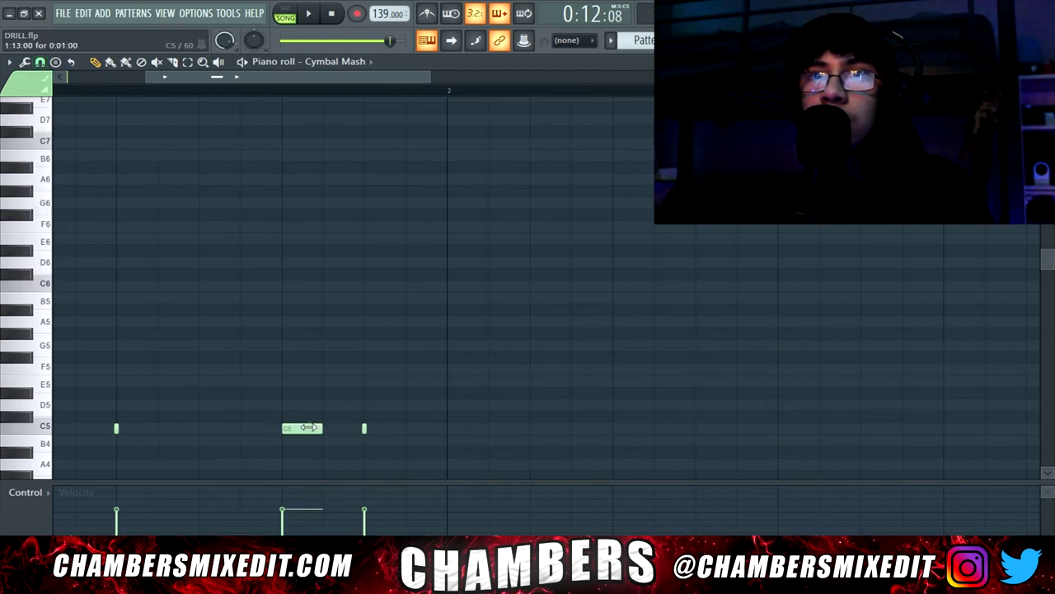
pyautogui.click(368, 428)
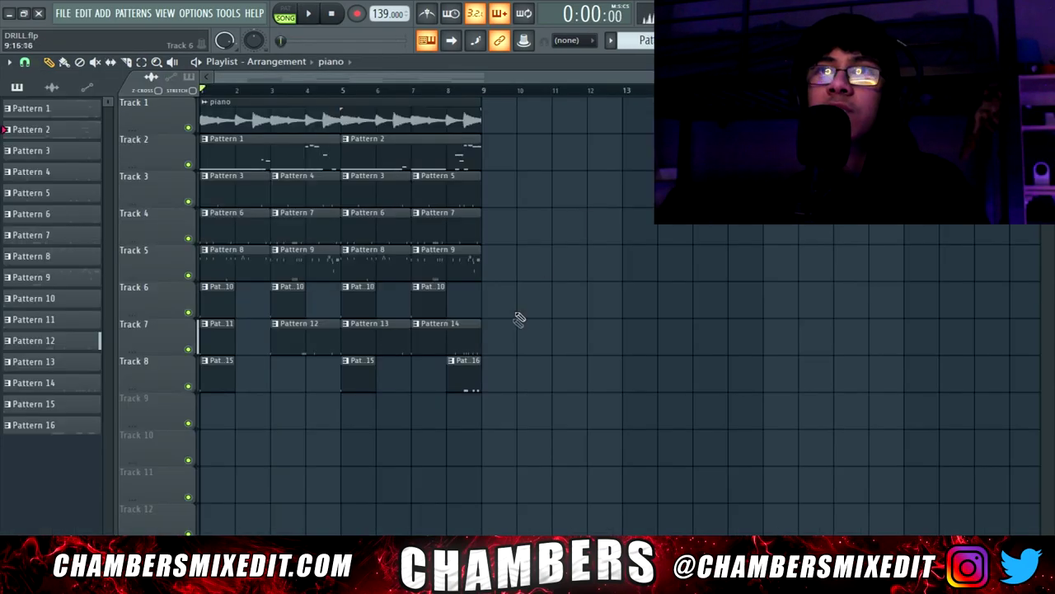
# Duplicate all clips from bars 1 to 8 so the copy starts at bar 9, and clear the selection.
pyautogui.moveTo(509, 427); pyautogui.dragTo(216, 89)
pyautogui.hotkey('ctrl', 'b')
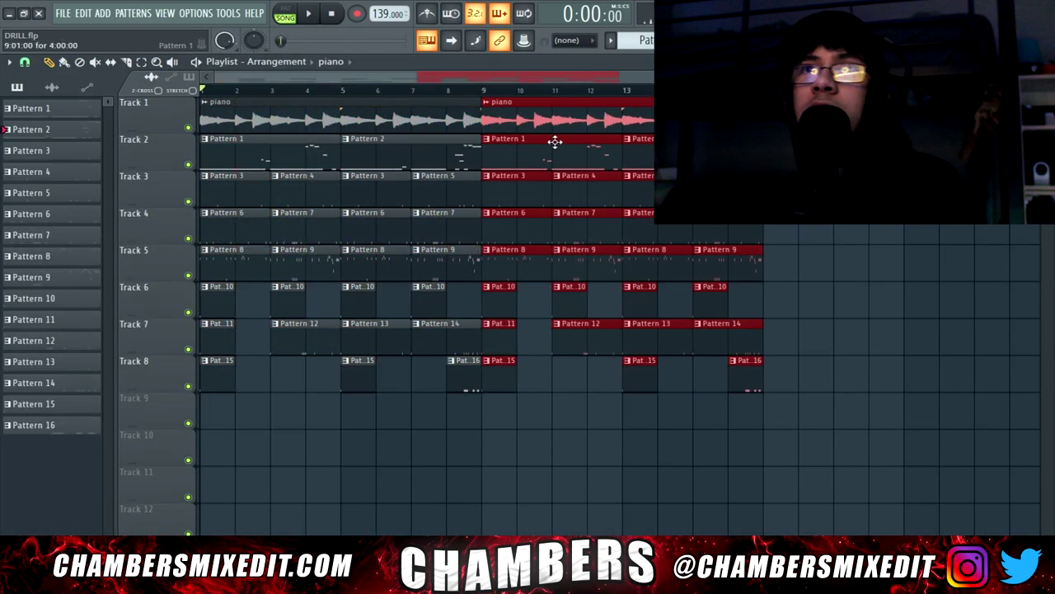
pyautogui.hotkey('ctrl', 'd')
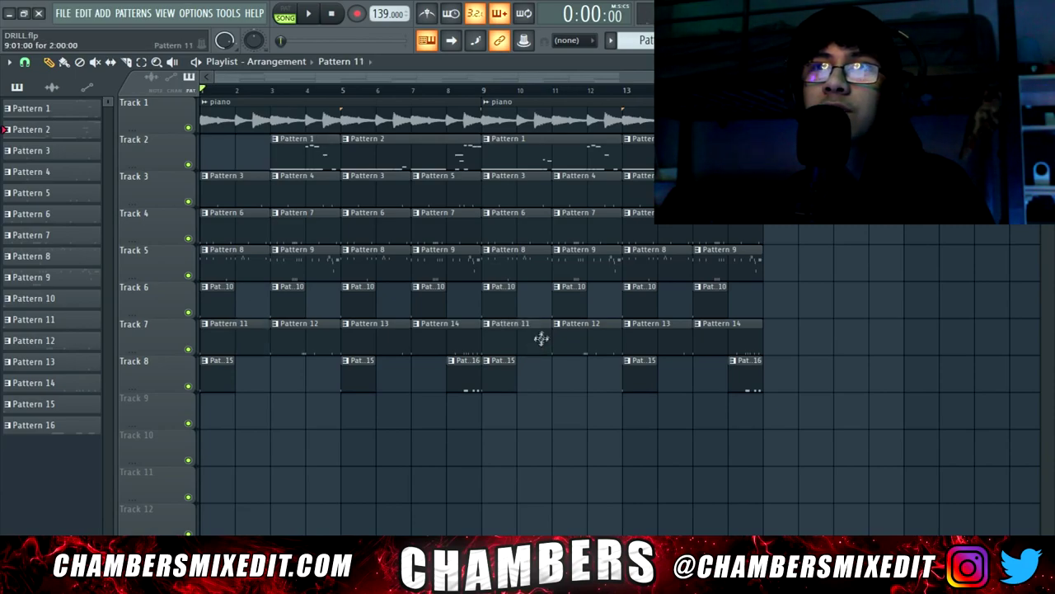
# Trim the first two bars off the opening Pattern 1 clip and delete the Pattern 11 clip at bar 1 of Track 7.
pyautogui.rightClick(226, 336)
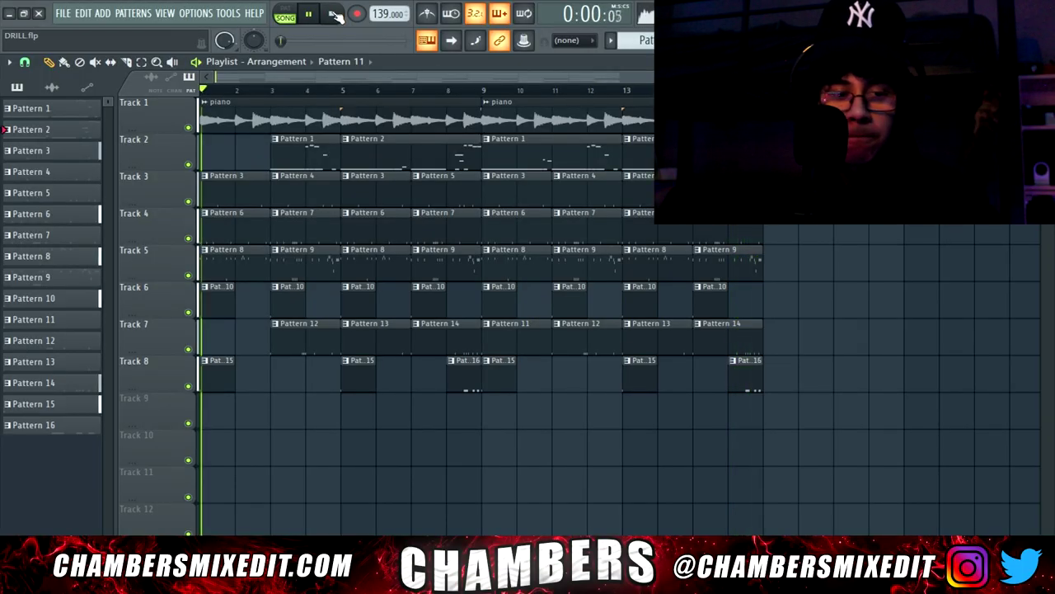
pyautogui.click(332, 13)
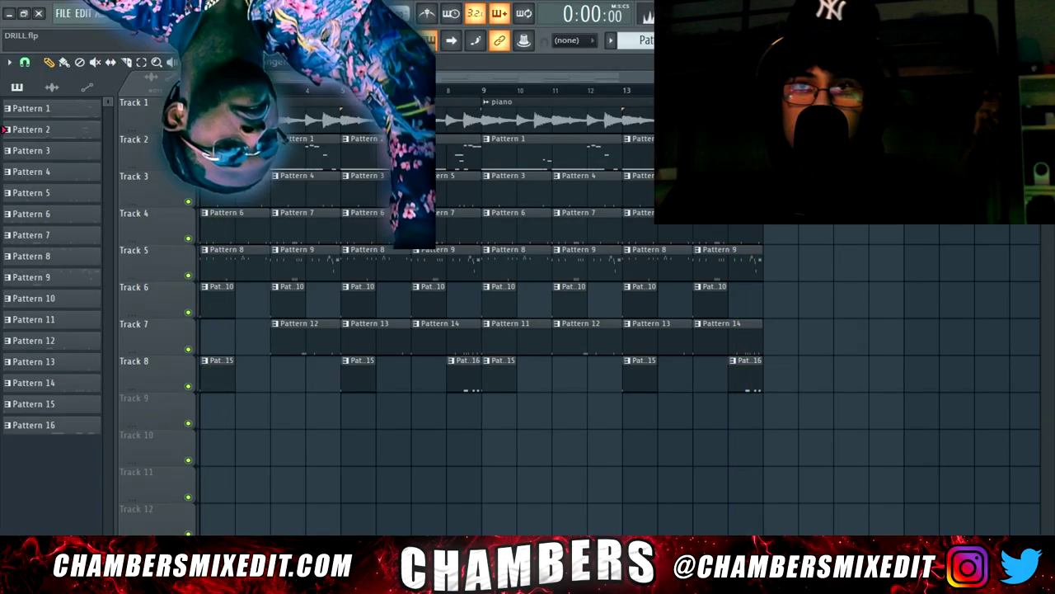
pyautogui.press('space')
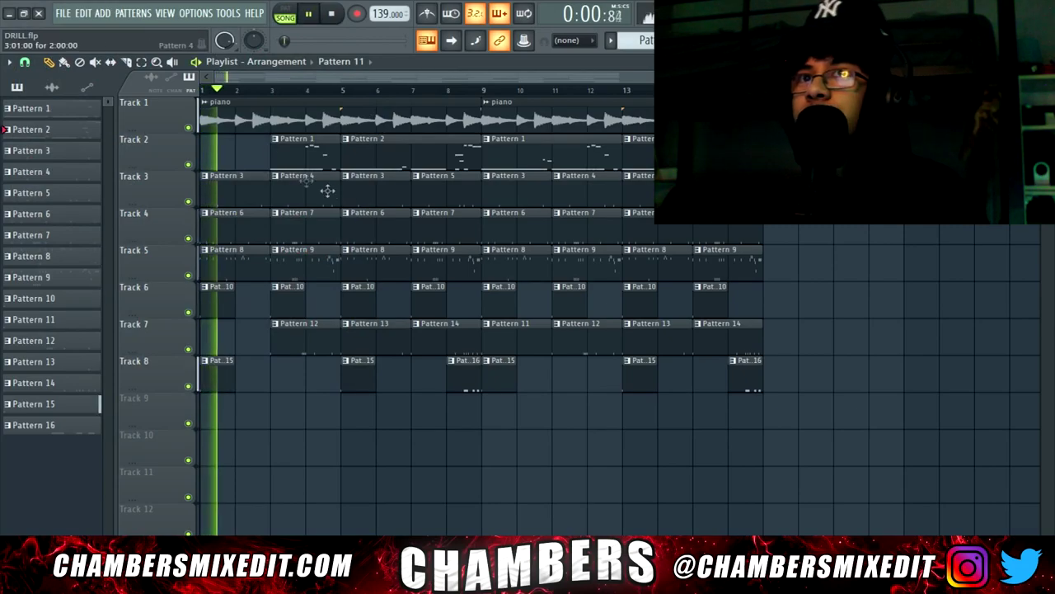